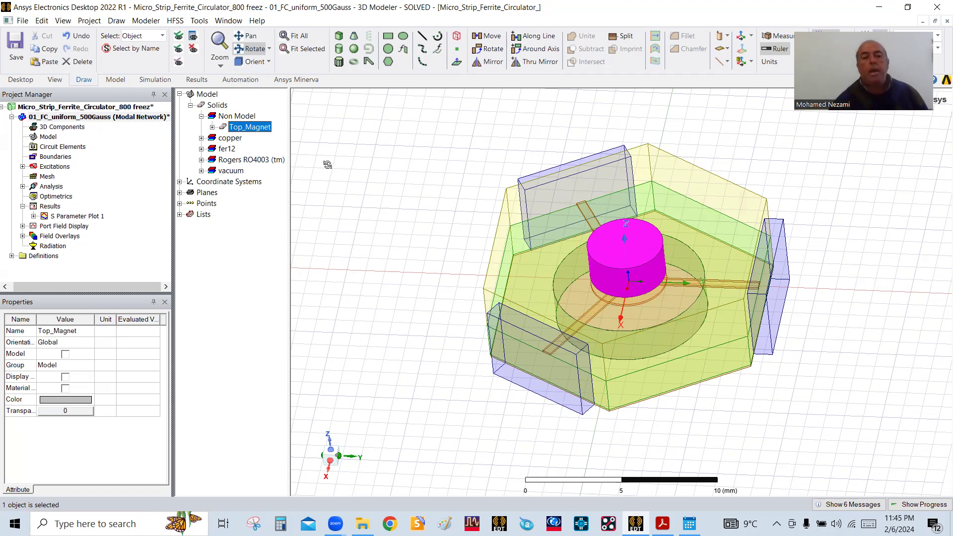
Step: Clear the Top_Magnet selection and inspect the whole circulator model from another angle
drag(497, 264, 541, 297)
right_click(436, 196)
click(453, 174)
click(398, 231)
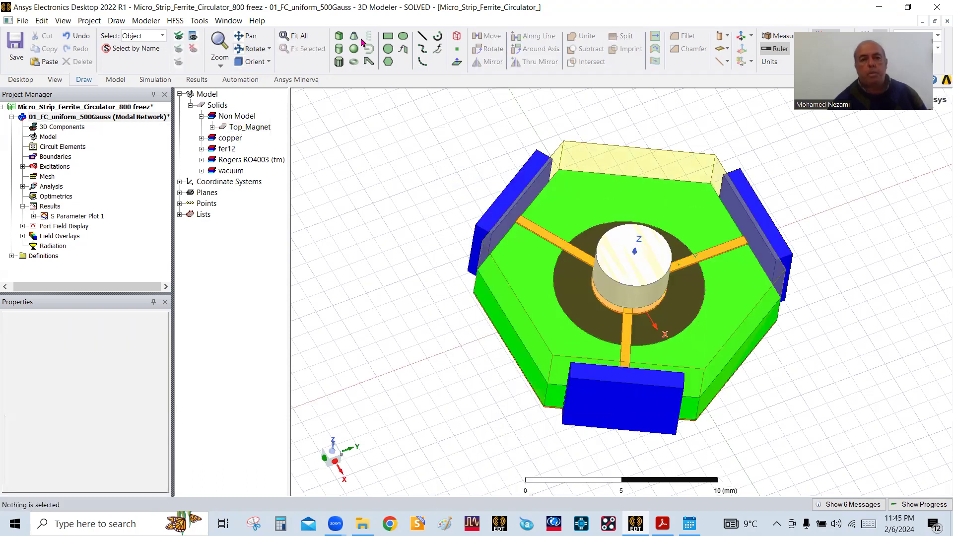
click(251, 49)
drag(577, 307, 546, 314)
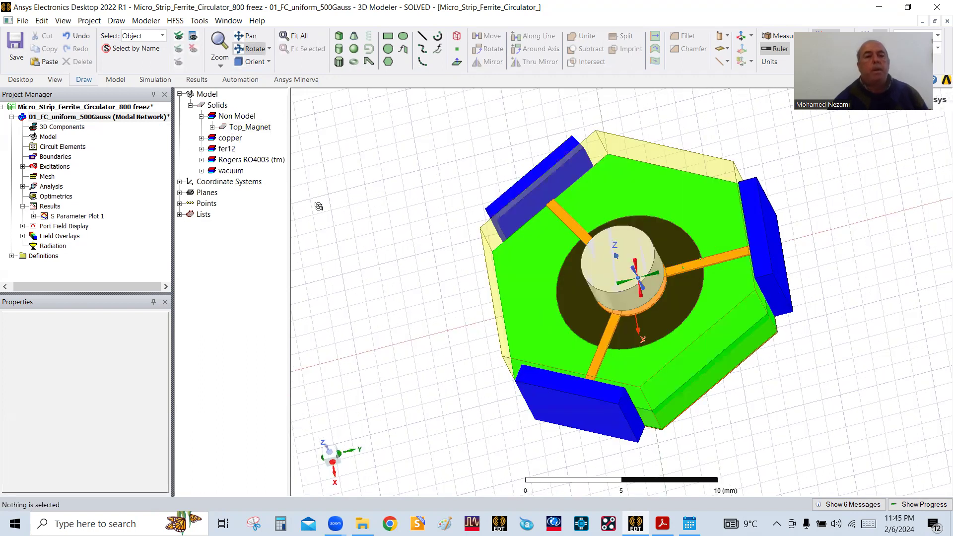
Step: Select the Subs solid in the Rogers RO4003 material group and examine it from several angles
double_click(232, 164)
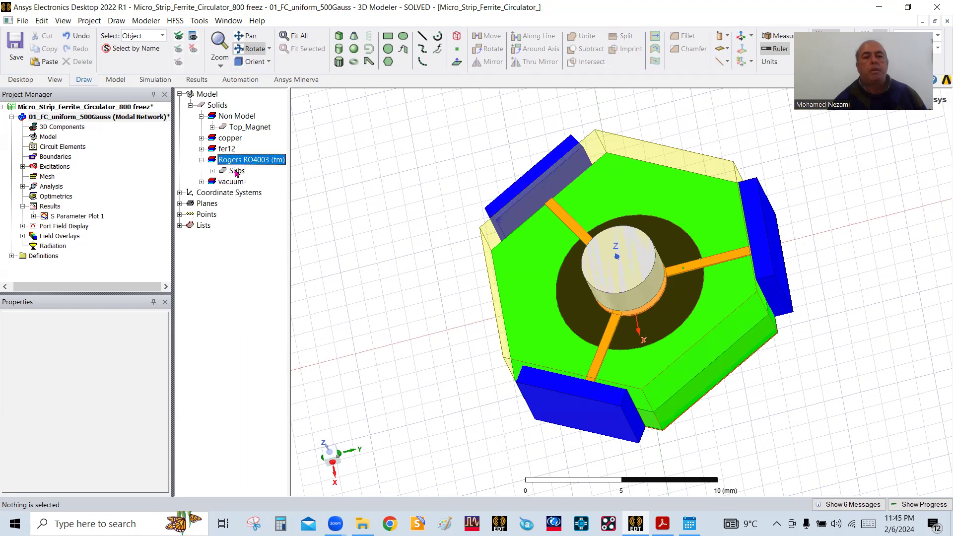
click(236, 171)
drag(696, 333, 564, 252)
drag(667, 356, 641, 323)
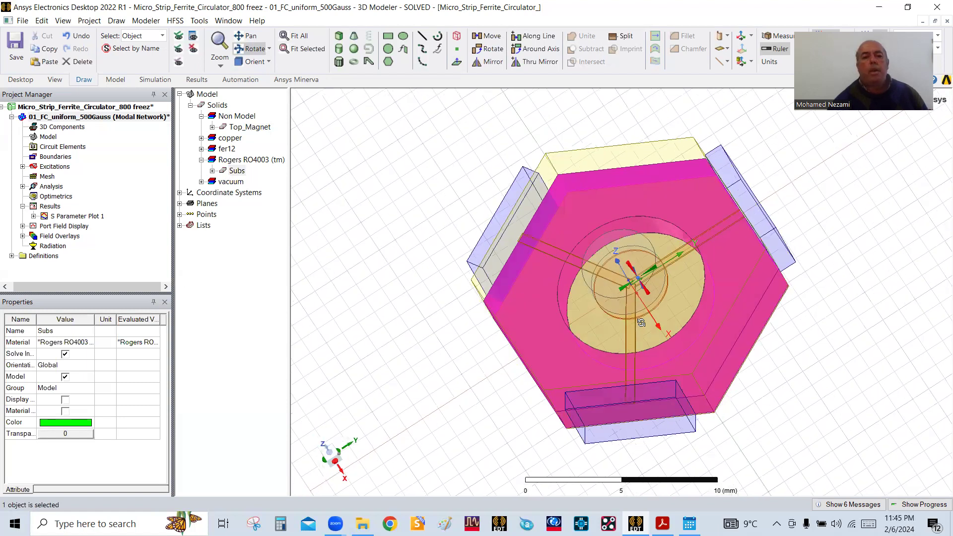
Step: Select the Ferro_bottom solid in the fer12 material group and examine its shape from another angle
click(215, 149)
click(201, 149)
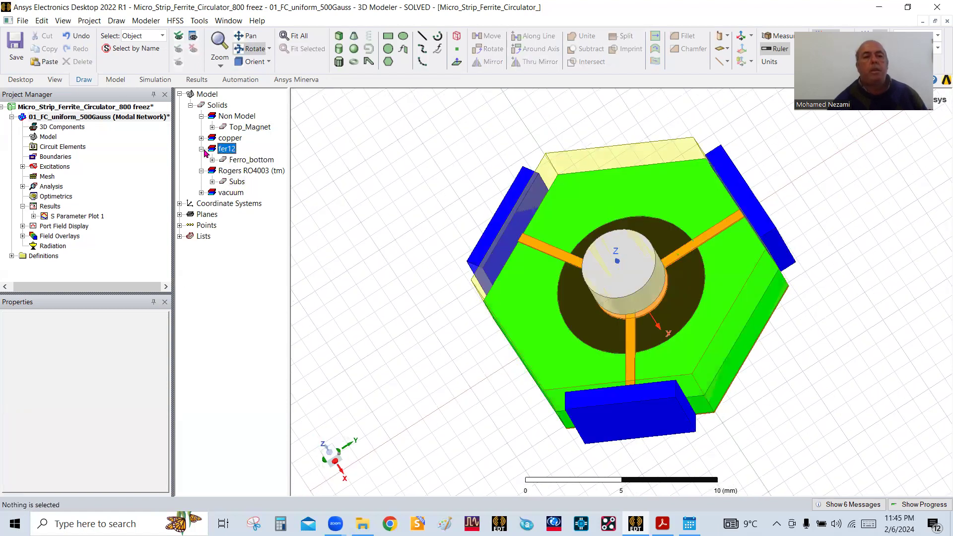
click(252, 160)
drag(719, 367, 481, 304)
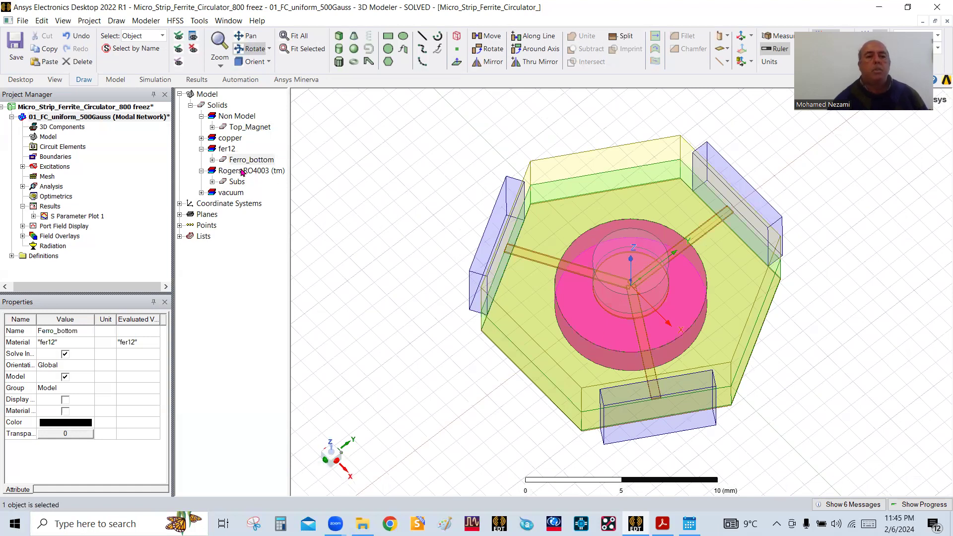
Step: List the copper solids, highlight Strip_Line_Disk in the model, and clear the selection
click(201, 138)
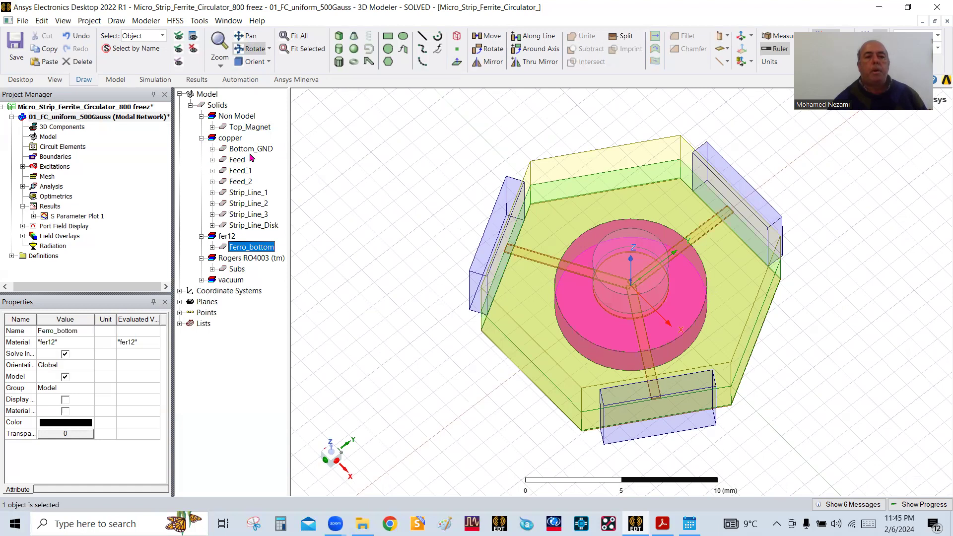
click(274, 228)
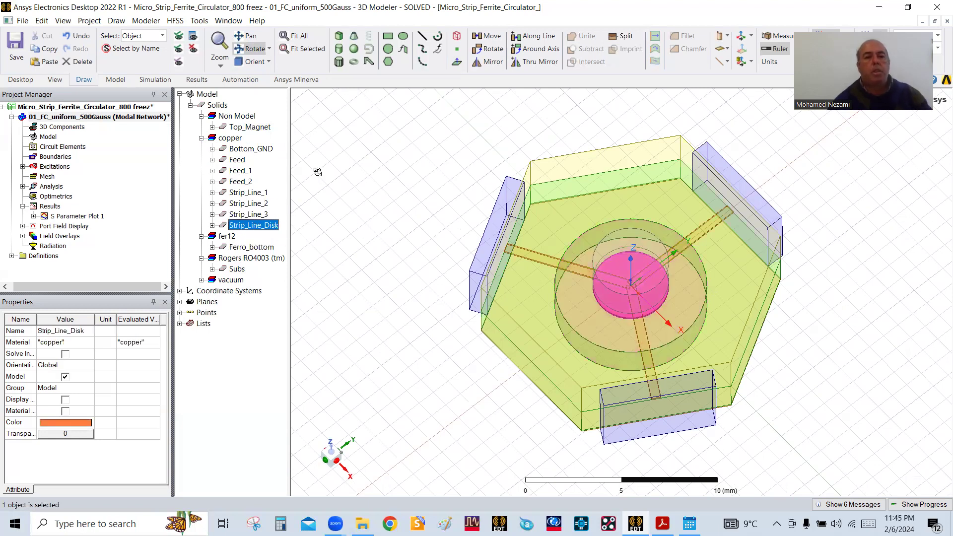
right_click(350, 172)
click(375, 175)
click(364, 186)
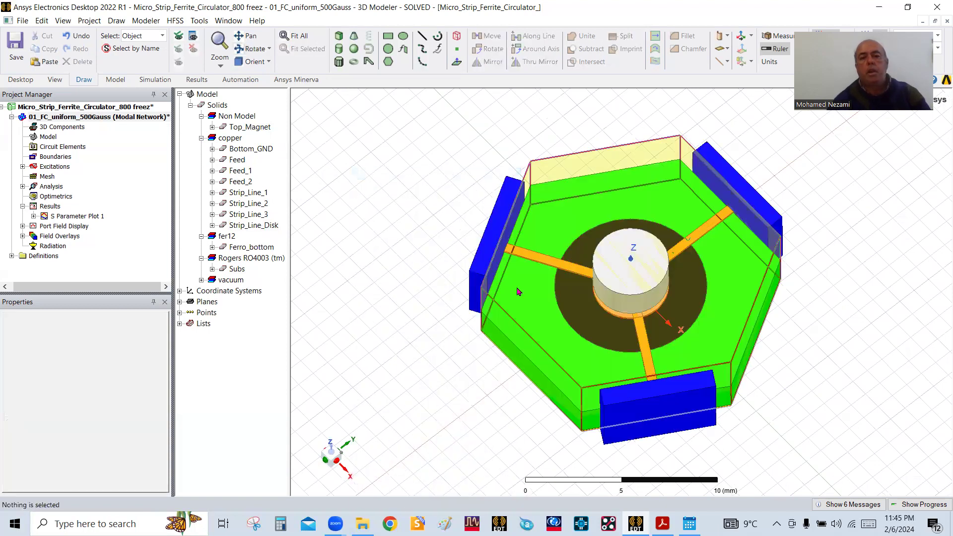
Step: Select Strip_Line_1, Strip_Line_2, Strip_Line_3 and Strip_Line_Disk together and examine the complete conductor shape
click(255, 193)
ctrl+click(253, 204)
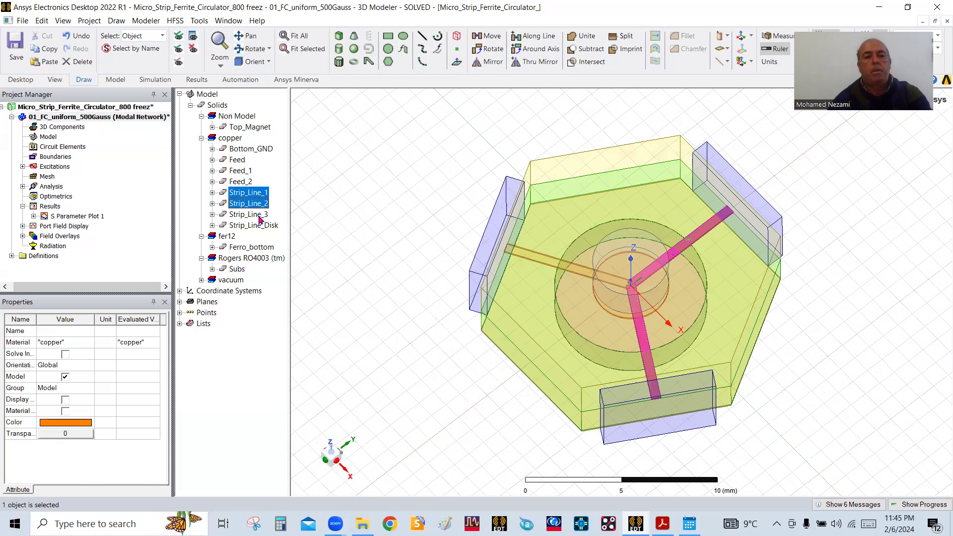
ctrl+click(250, 215)
ctrl+click(258, 226)
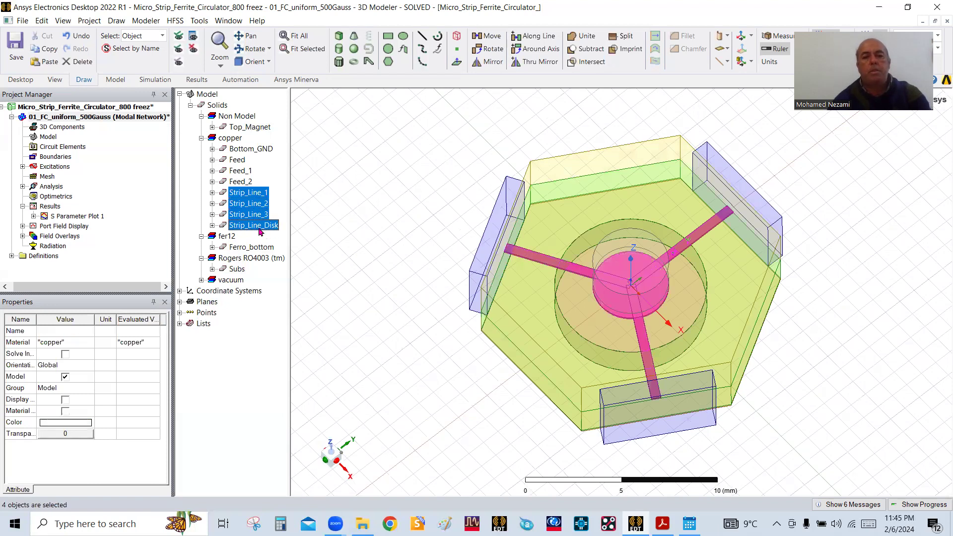
click(251, 49)
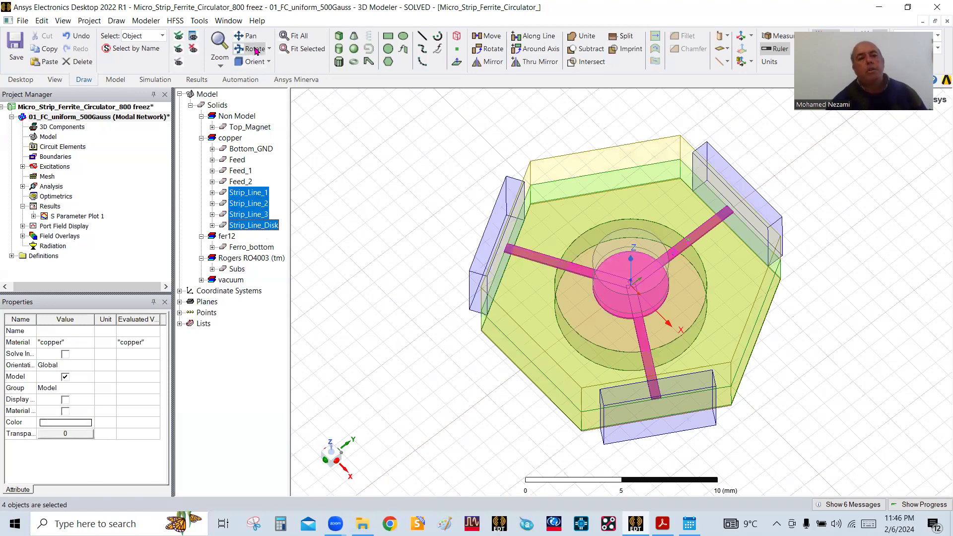
drag(504, 269, 368, 242)
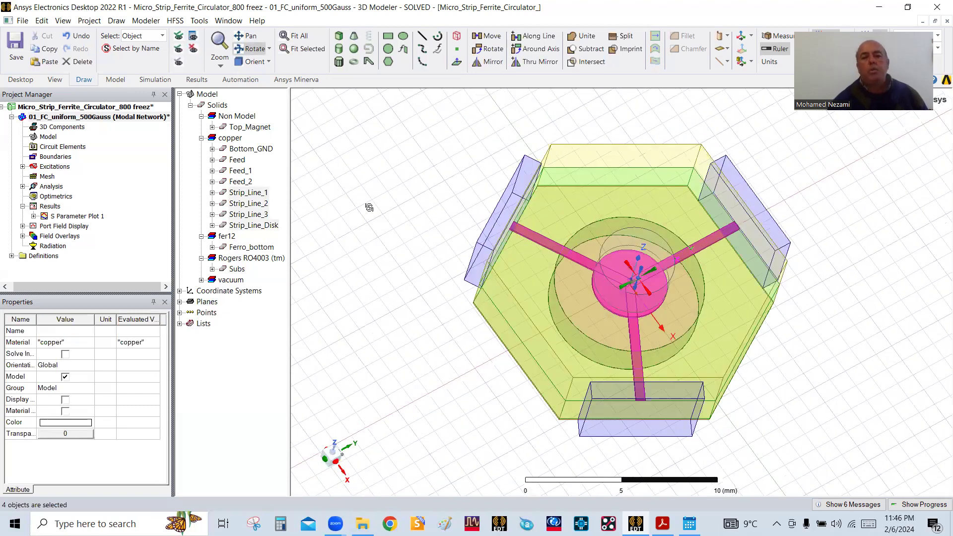
Step: Orient the model to the top view and clear the conductor selection
click(272, 62)
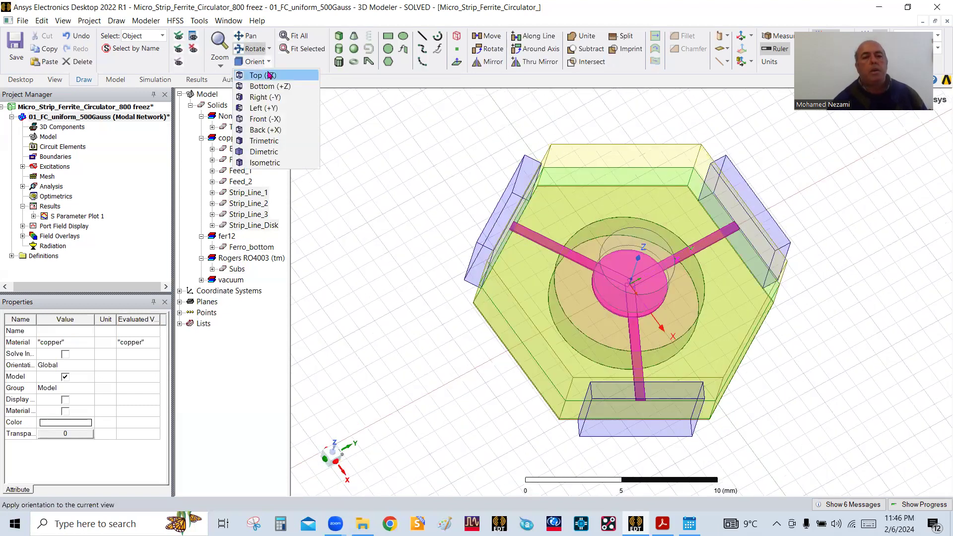
click(256, 75)
right_click(393, 167)
click(418, 172)
click(367, 182)
Step: Review the CreateBox position and size parameters in the history of Strip_Line_1, leaving them unedited
click(262, 194)
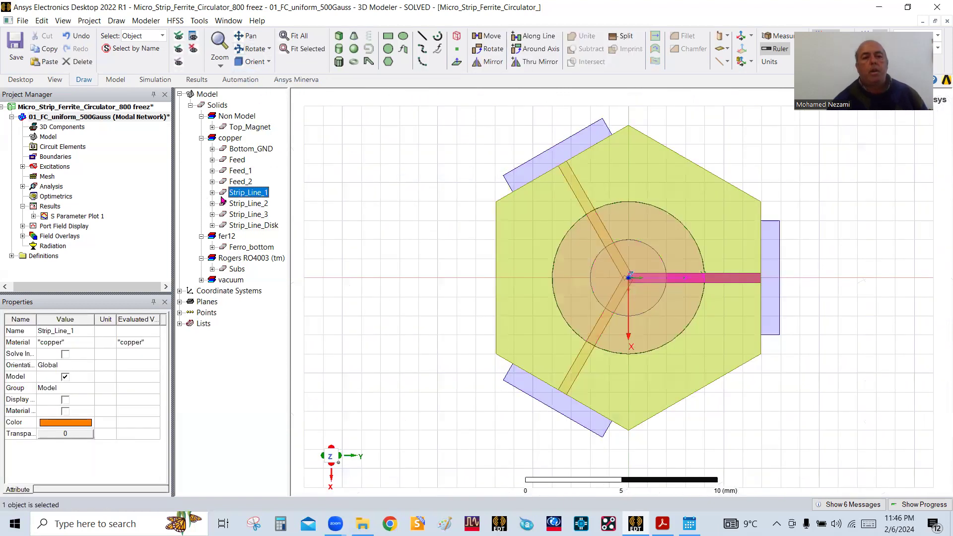
click(212, 193)
click(255, 204)
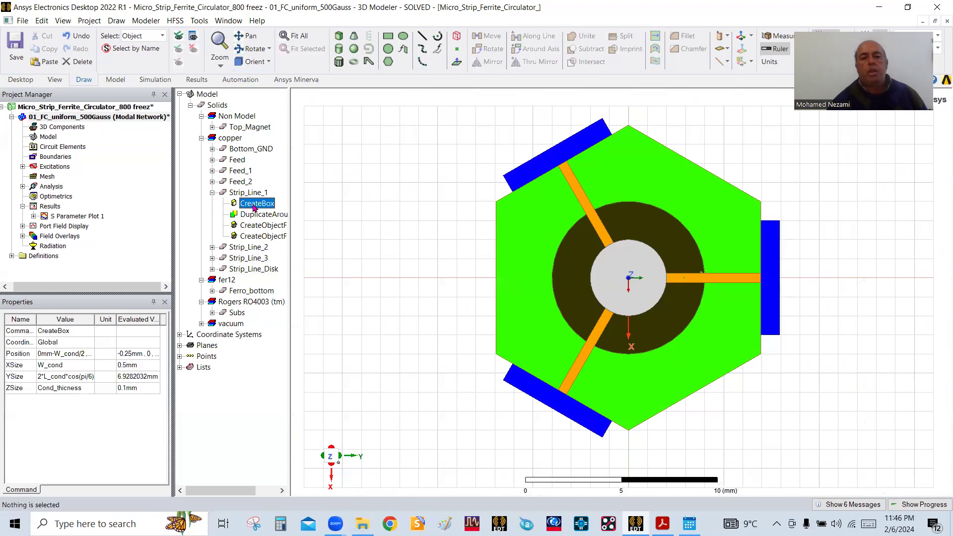
double_click(255, 205)
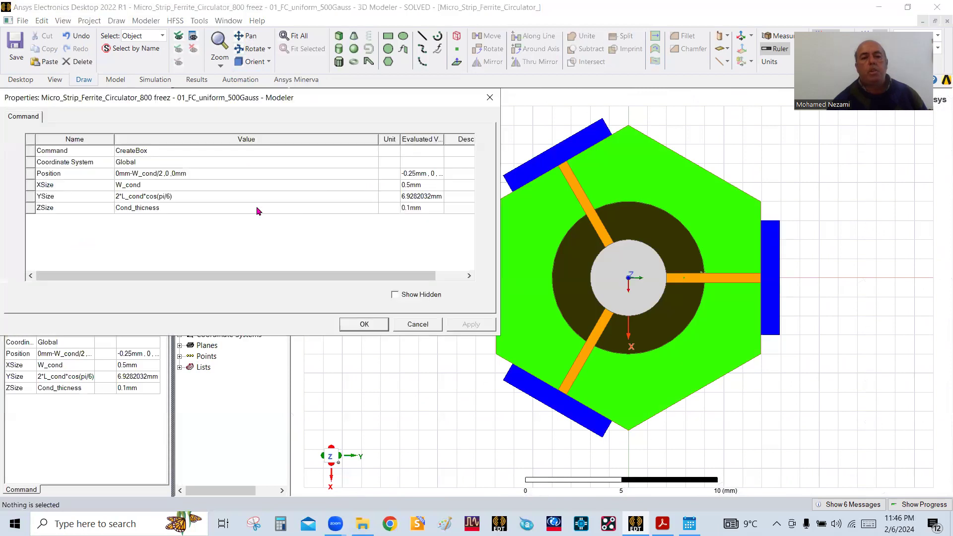
click(418, 324)
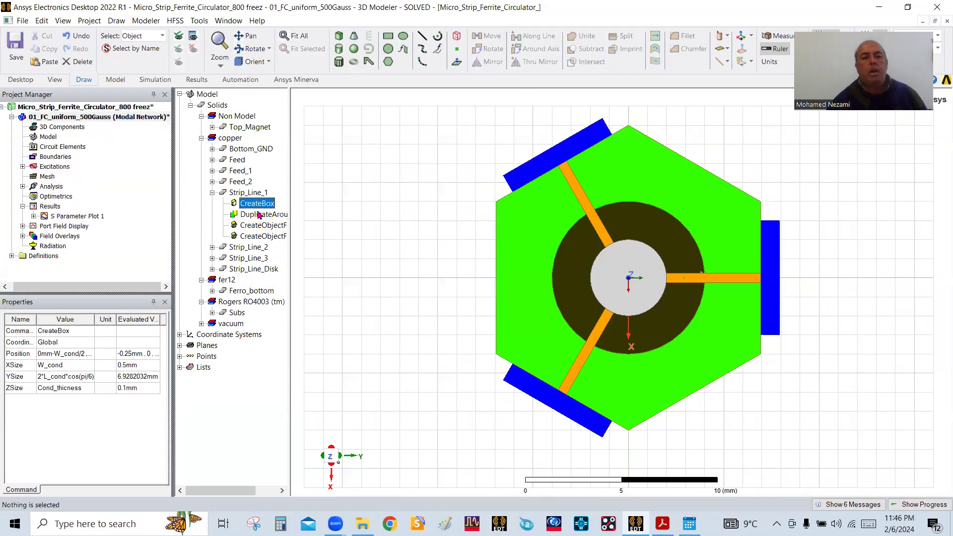
double_click(257, 205)
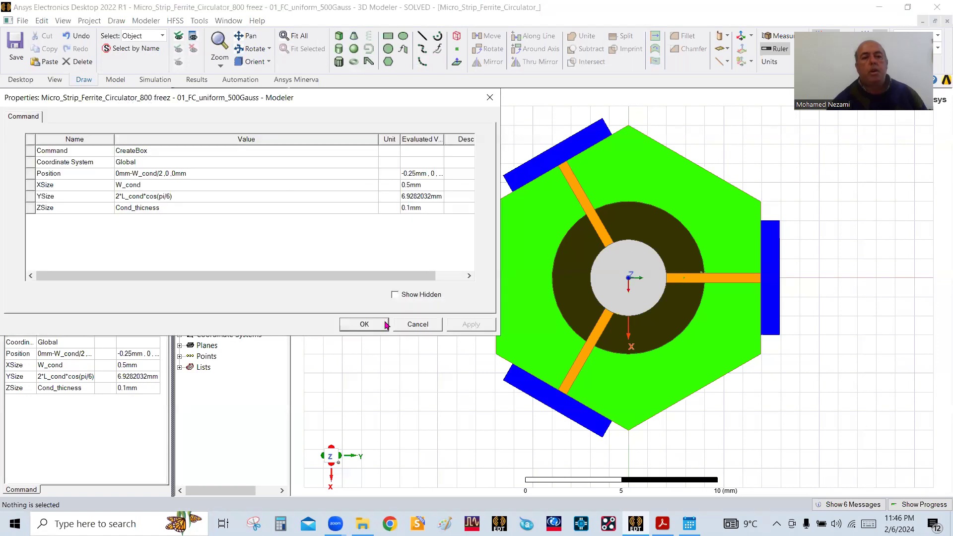
click(411, 328)
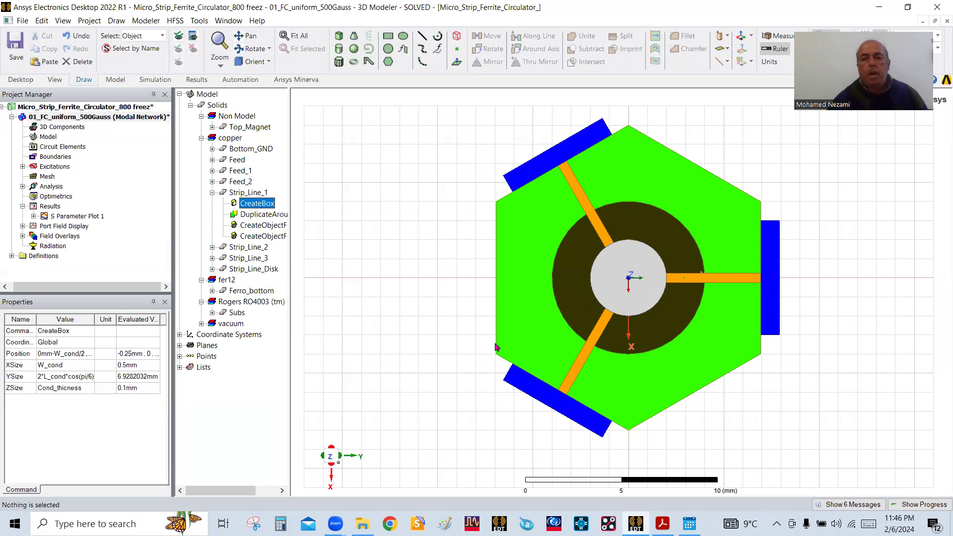
Step: Expand the history of Strip_Line_2 down to its source strip line and review that strip's CreateBox parameters
click(262, 52)
drag(525, 251, 640, 373)
drag(631, 308, 629, 367)
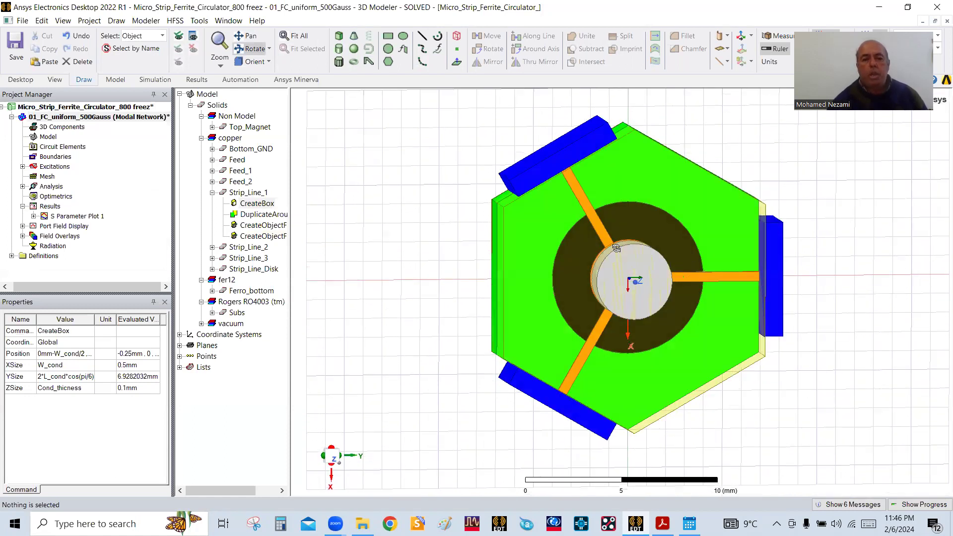
click(212, 247)
click(262, 258)
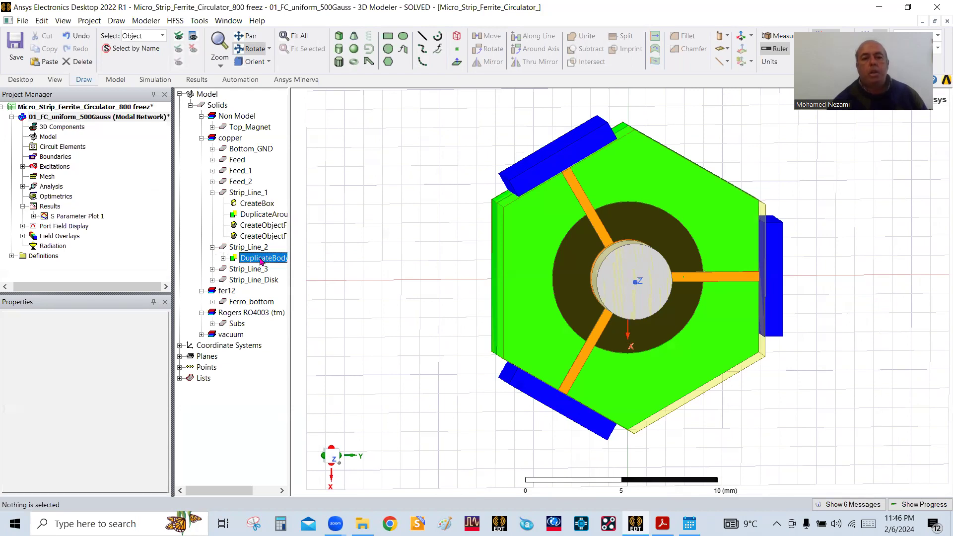
click(224, 258)
double_click(258, 272)
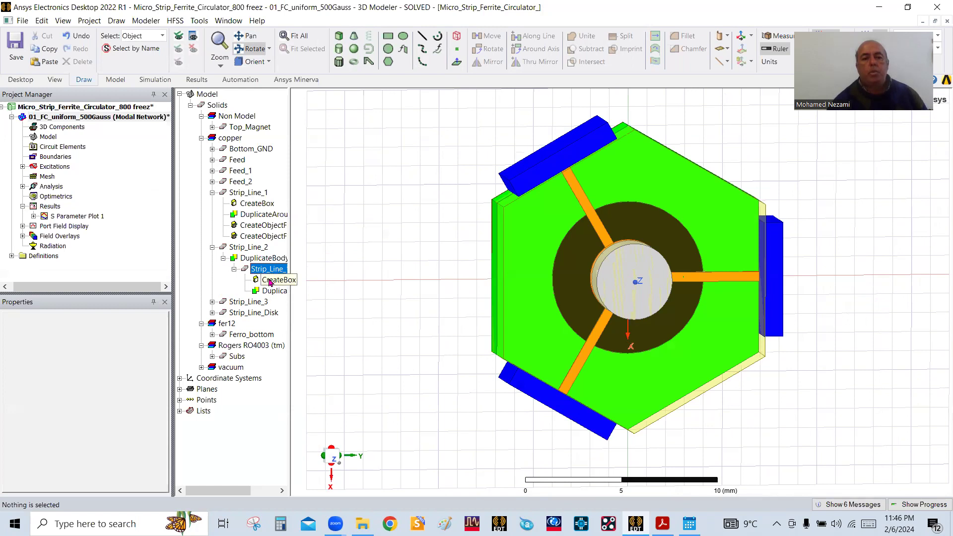
double_click(273, 280)
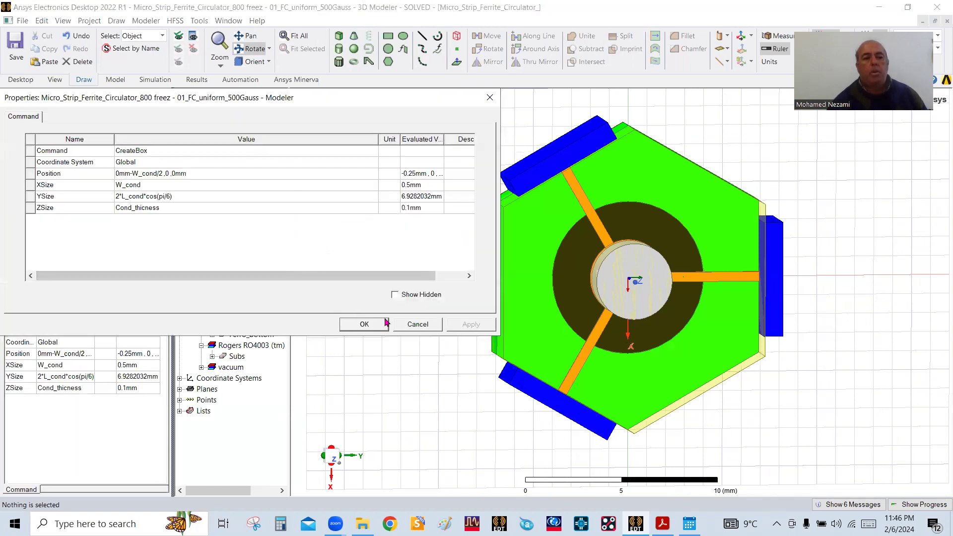
click(364, 324)
Step: Review the DuplicateAroundAxis settings of the source strip line and collapse the strip-line histories
double_click(272, 291)
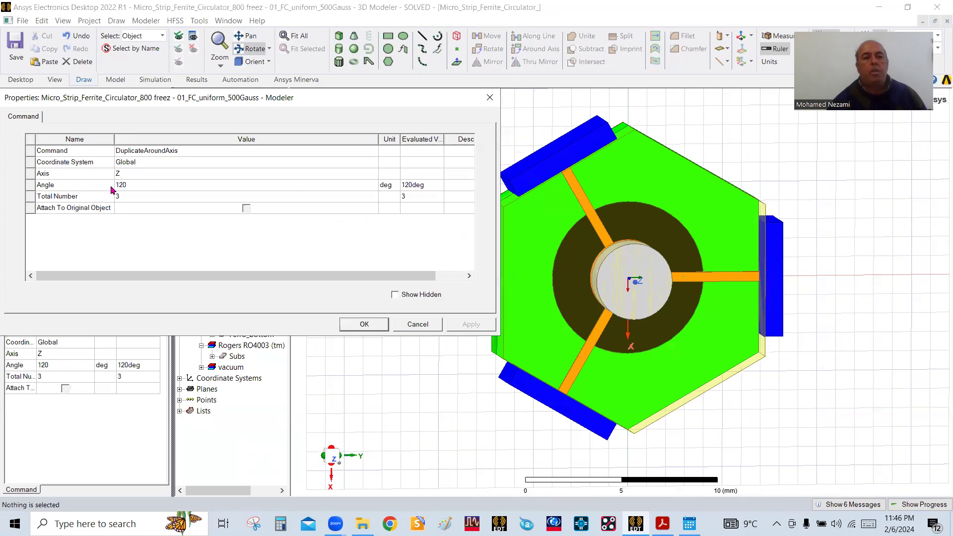
click(416, 324)
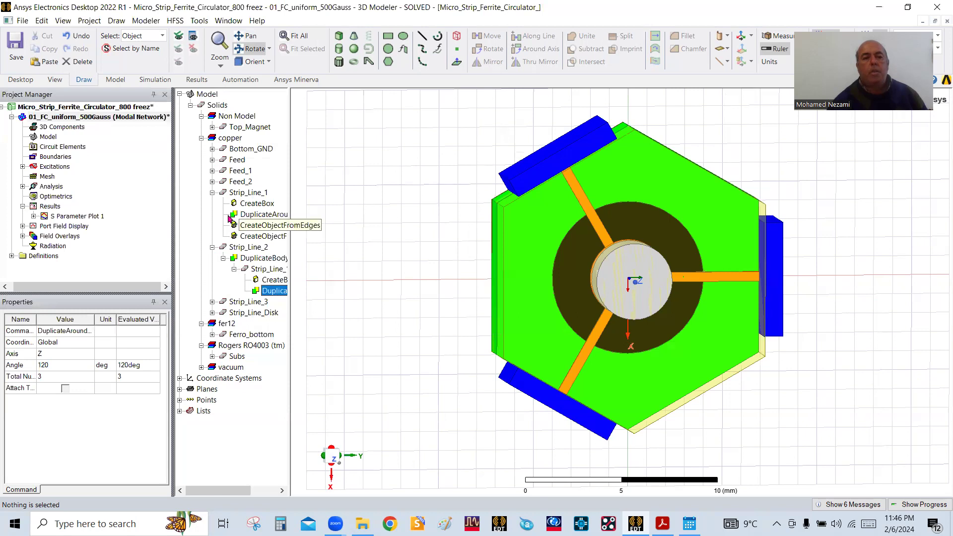
click(212, 192)
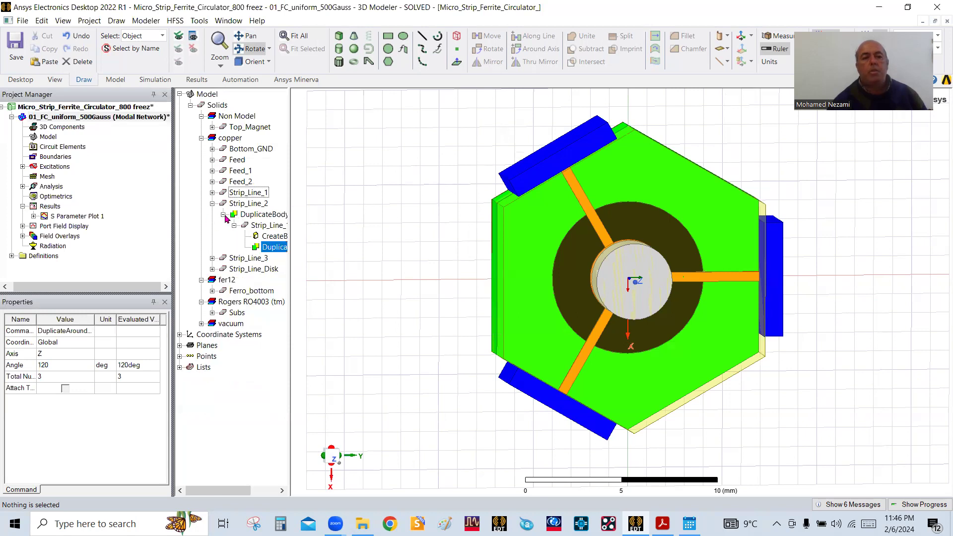
click(223, 215)
click(212, 204)
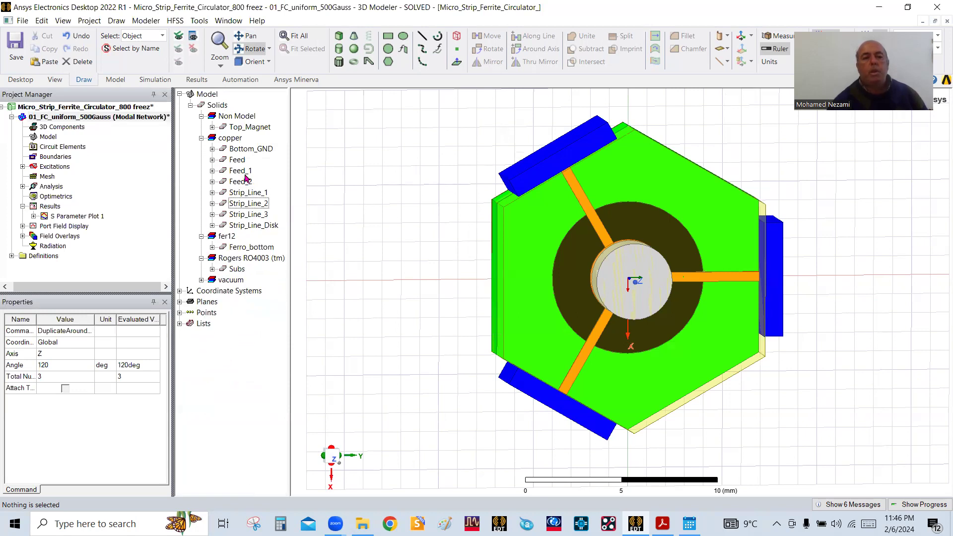
Step: Highlight Strip_Line_1, Strip_Line_2 and Strip_Line_3 one at a time in the model, and clear the selection
click(257, 193)
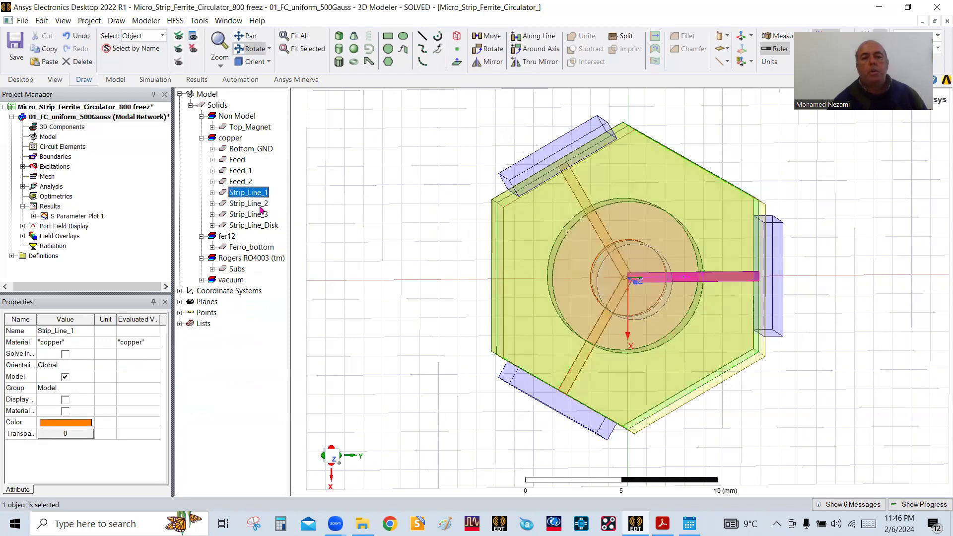
click(258, 203)
click(258, 214)
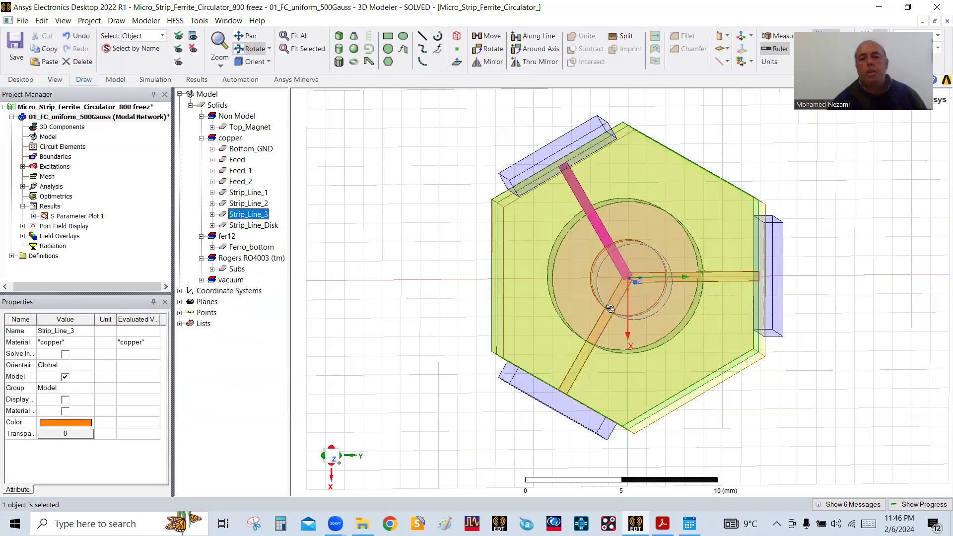
right_click(347, 170)
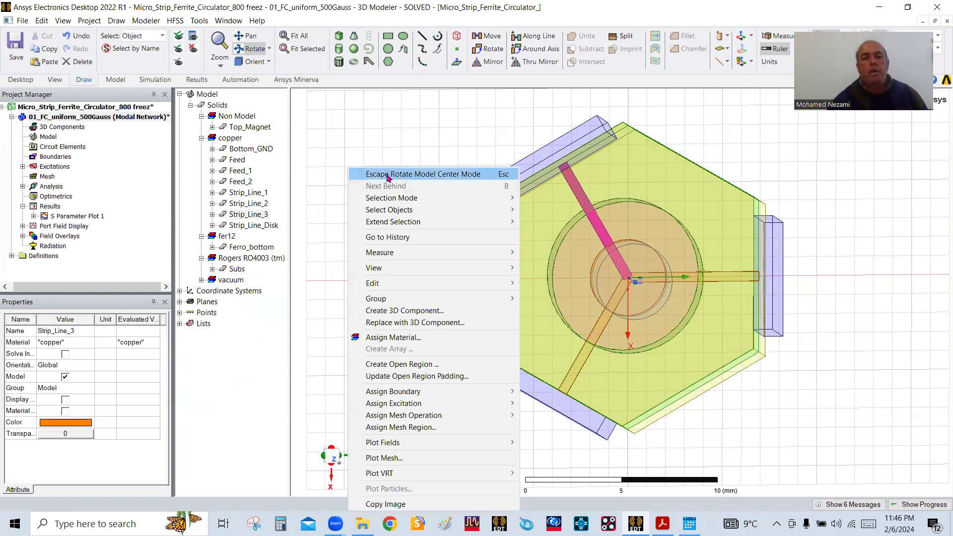
click(379, 174)
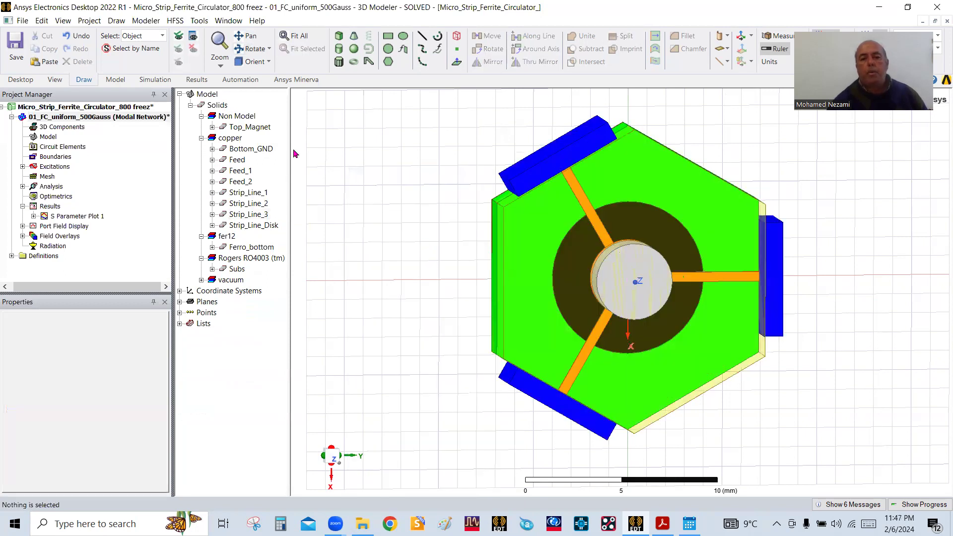
Step: Tilt the model into an oblique view and select the air volume surrounding the circulator
click(262, 49)
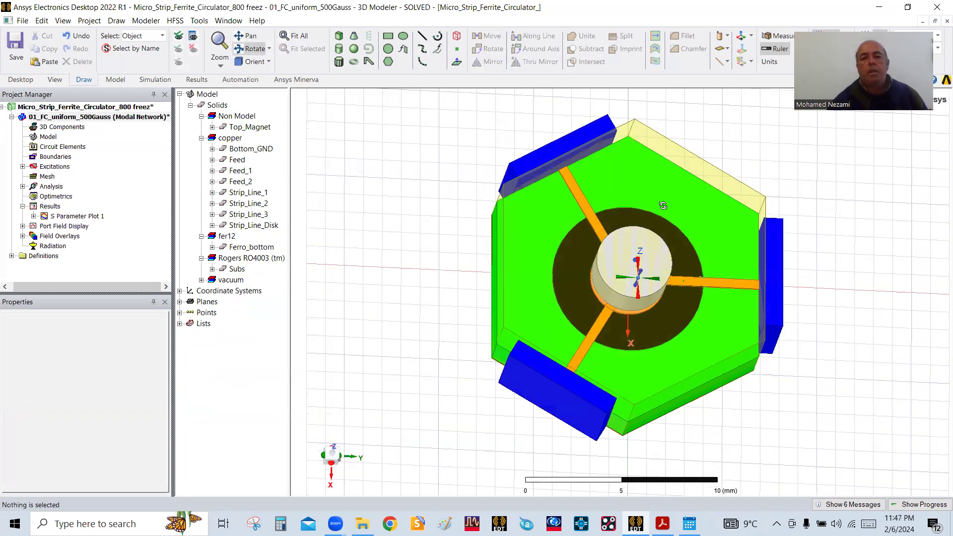
drag(666, 205, 446, 167)
right_click(484, 173)
click(489, 177)
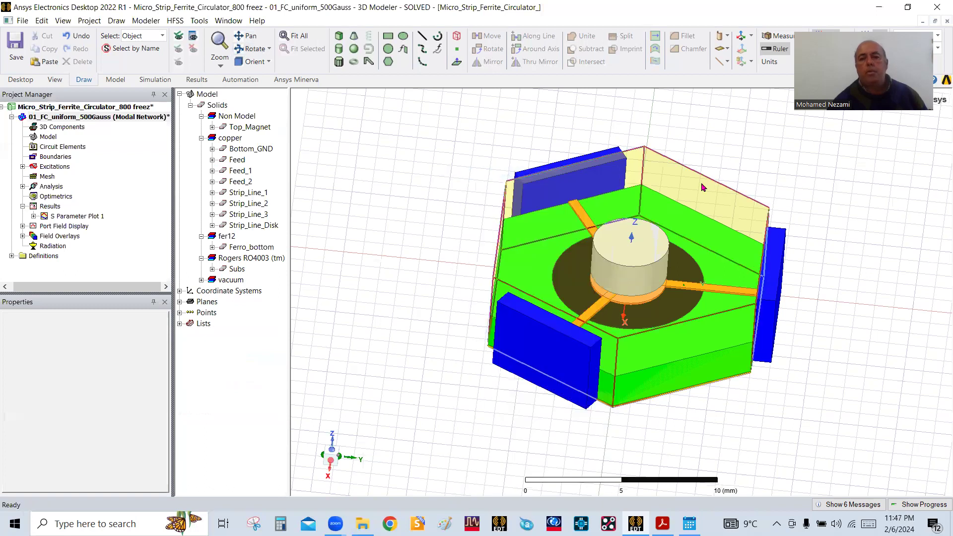
click(711, 199)
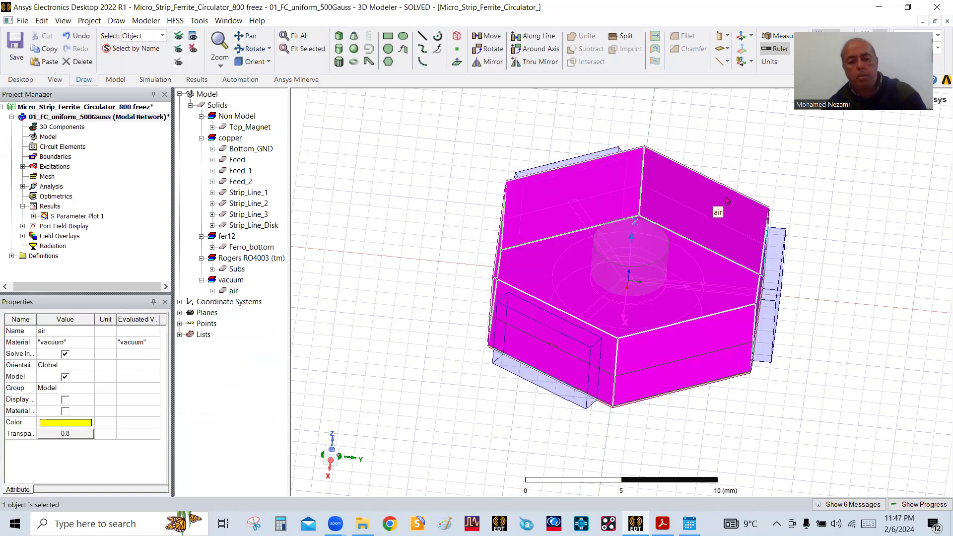
Step: Hide the air volume and Top_Magnet to expose the strip lines and the center disk
key(ctrl+h)
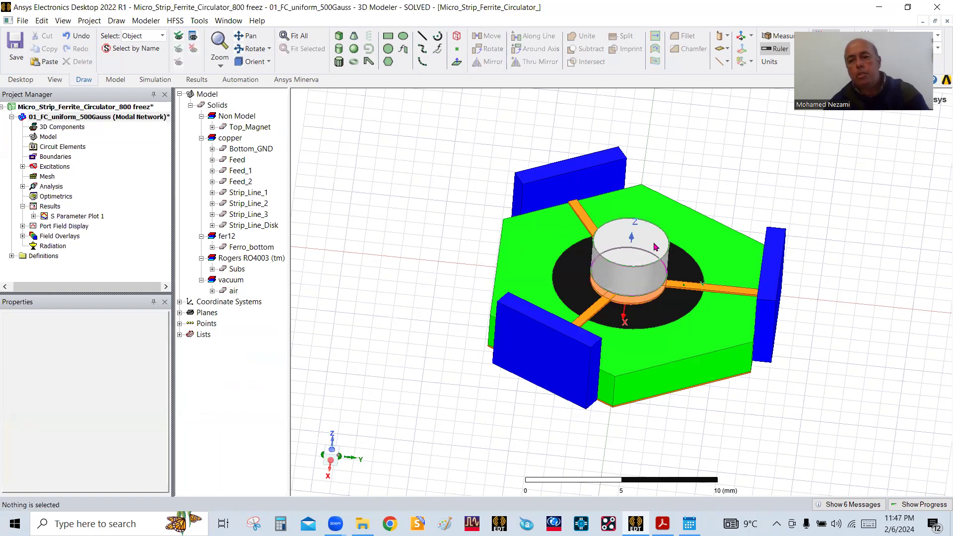
click(663, 264)
key(ctrl+h)
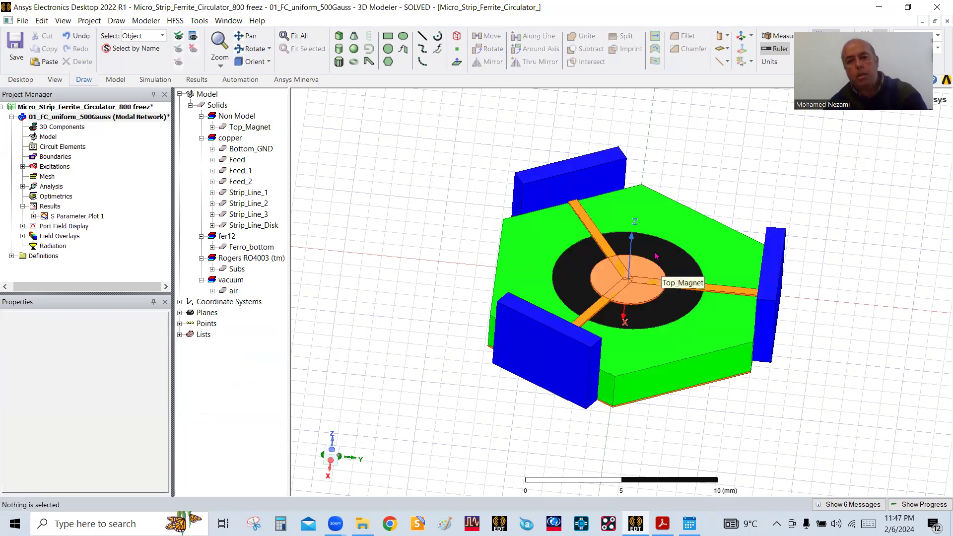
click(252, 49)
drag(534, 245, 491, 279)
drag(652, 293, 777, 284)
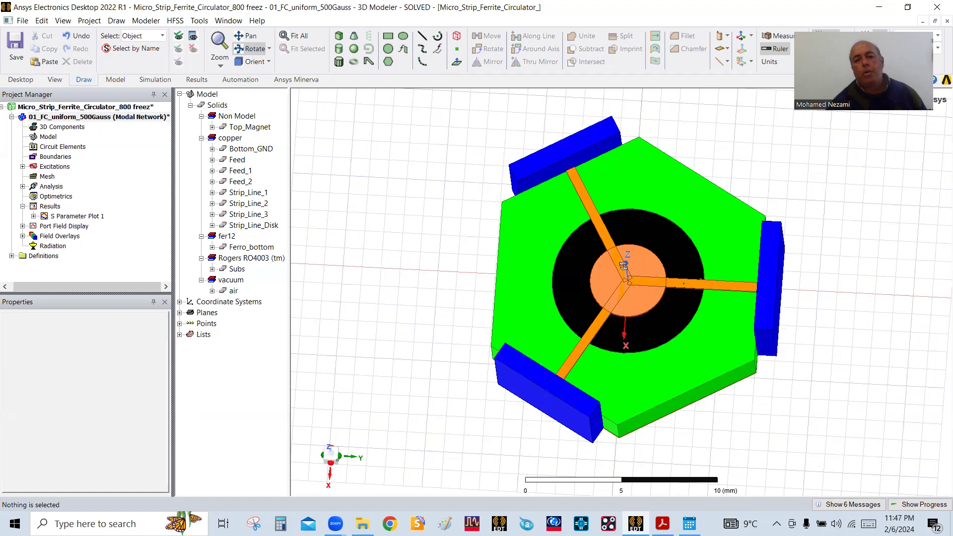
right_click(403, 195)
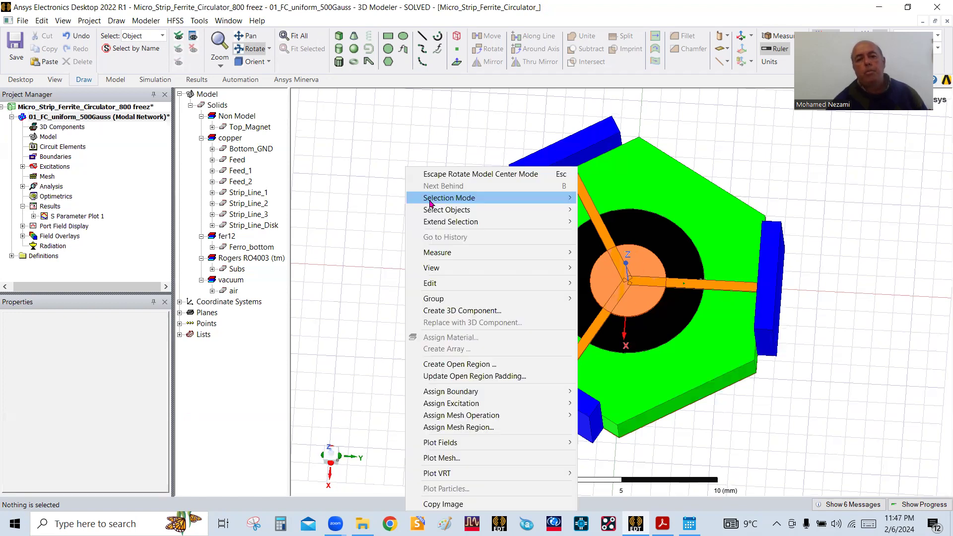
click(427, 176)
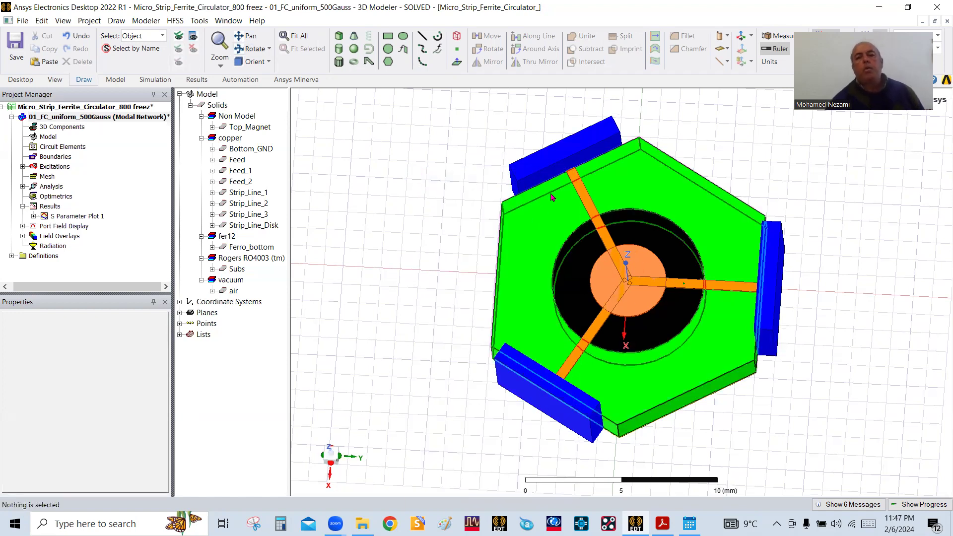
click(510, 206)
click(423, 203)
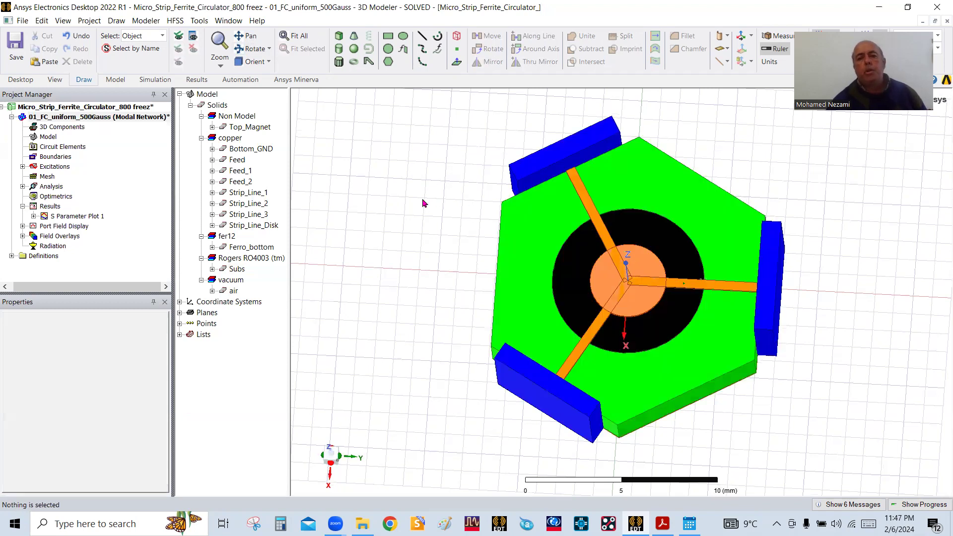
Step: Unite Strip_Line_1, Strip_Line_2, Strip_Line_3 and Strip_Line_Disk into one copper conductor and clear the selection
click(239, 182)
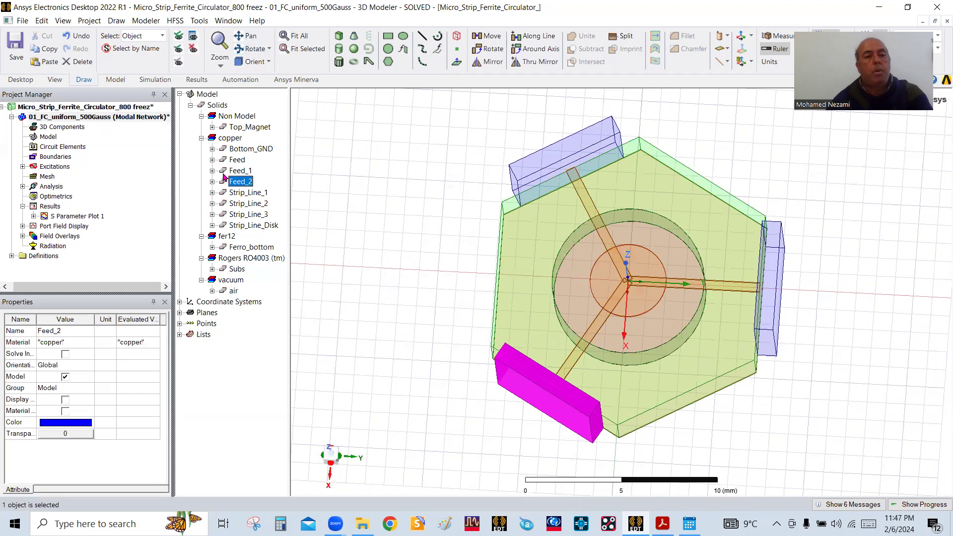
click(266, 193)
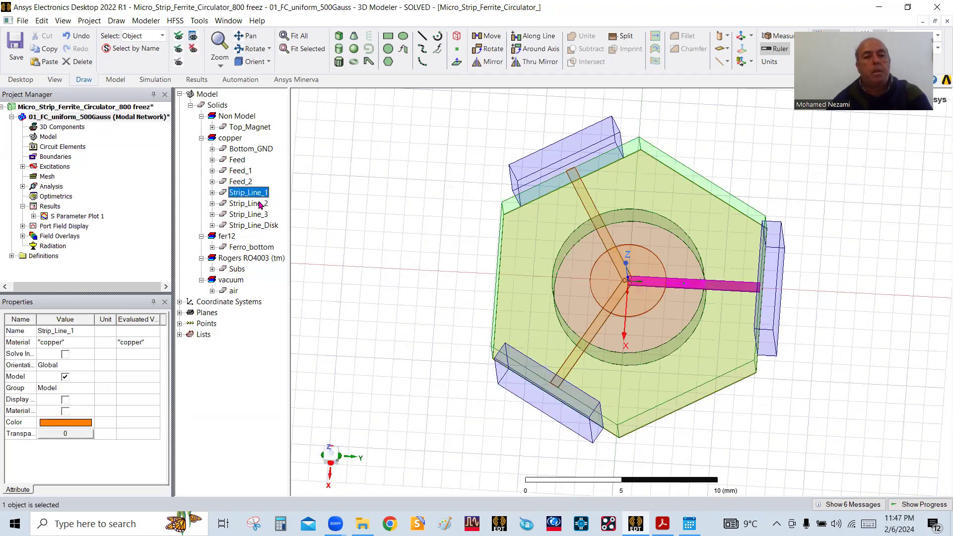
ctrl+click(260, 204)
ctrl+click(263, 215)
ctrl+click(260, 226)
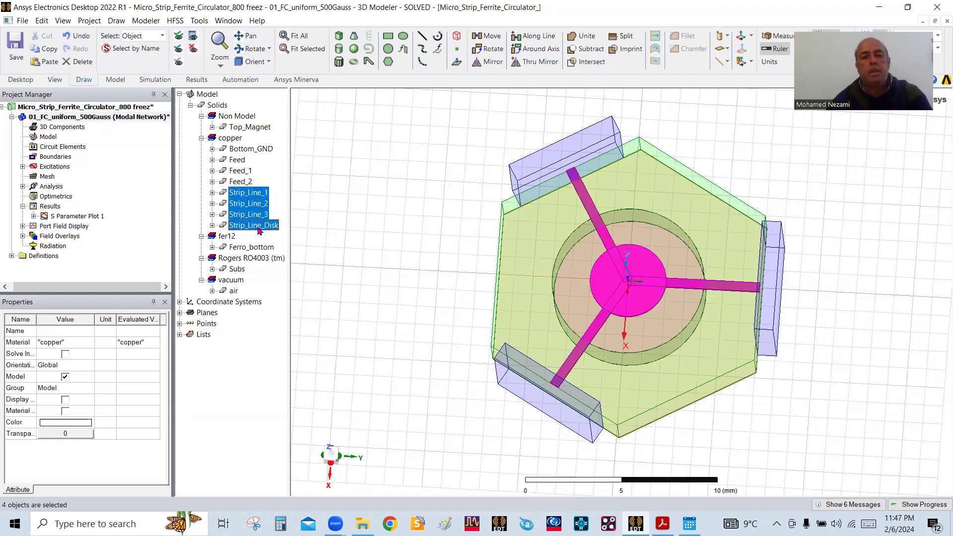
right_click(260, 225)
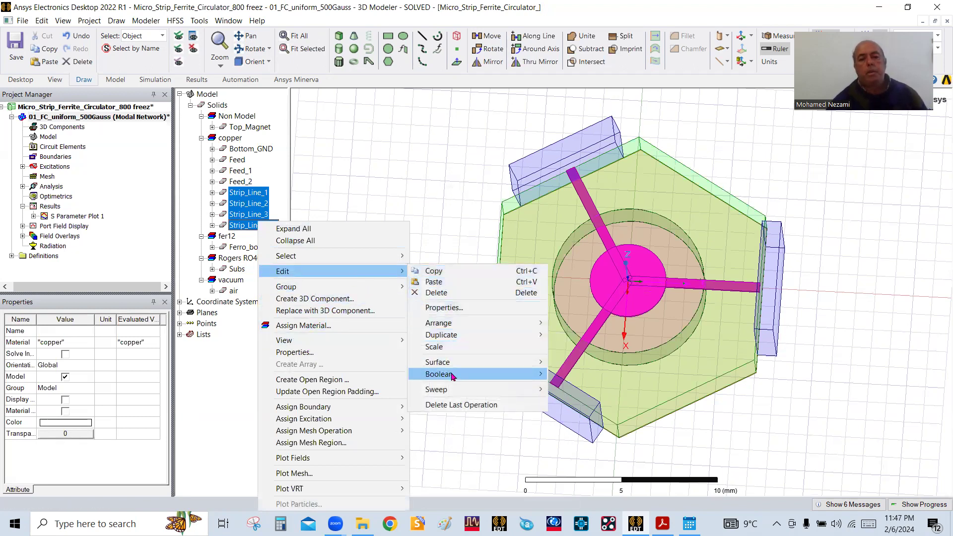
mouse_move(455, 380)
click(566, 375)
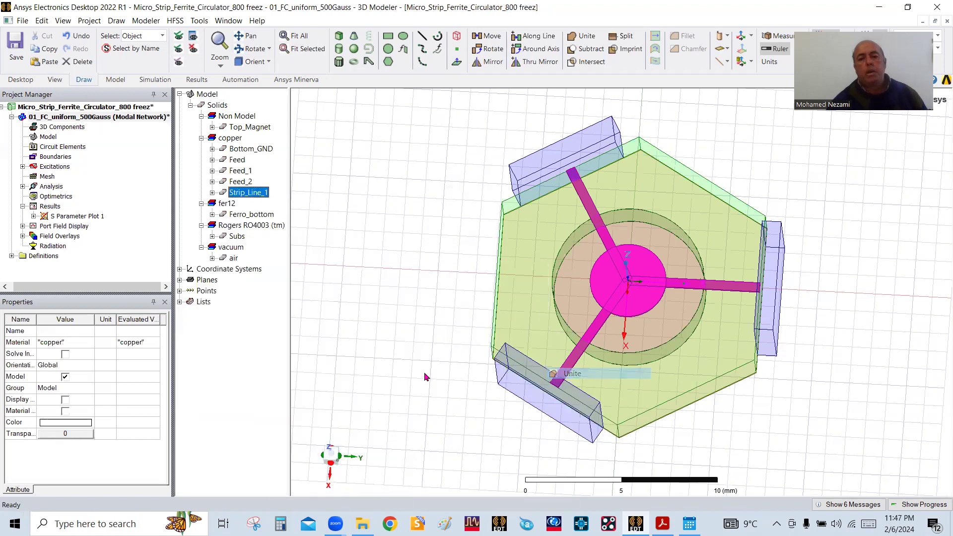
click(407, 271)
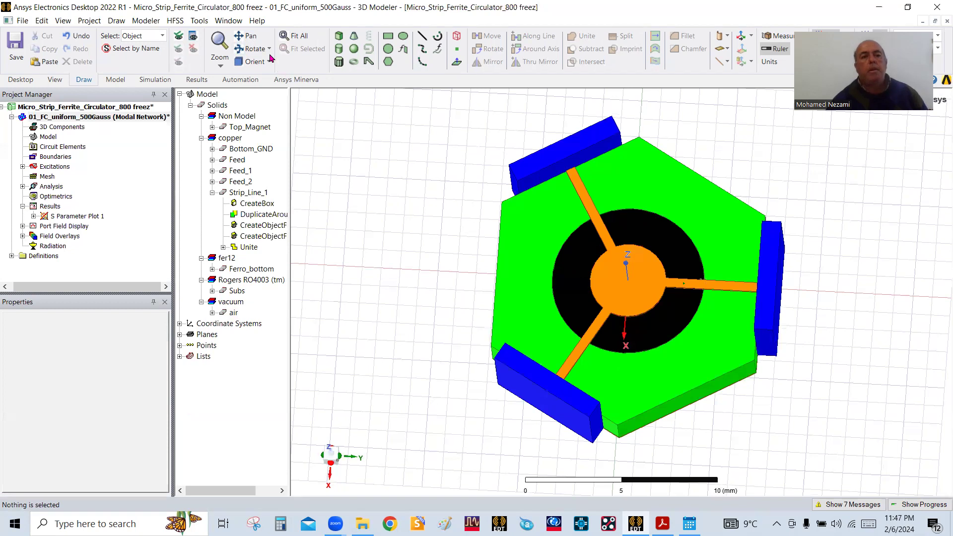
Step: Highlight the united Strip_Line_1 conductor and delete the Unite operation from its history
drag(625, 301, 632, 320)
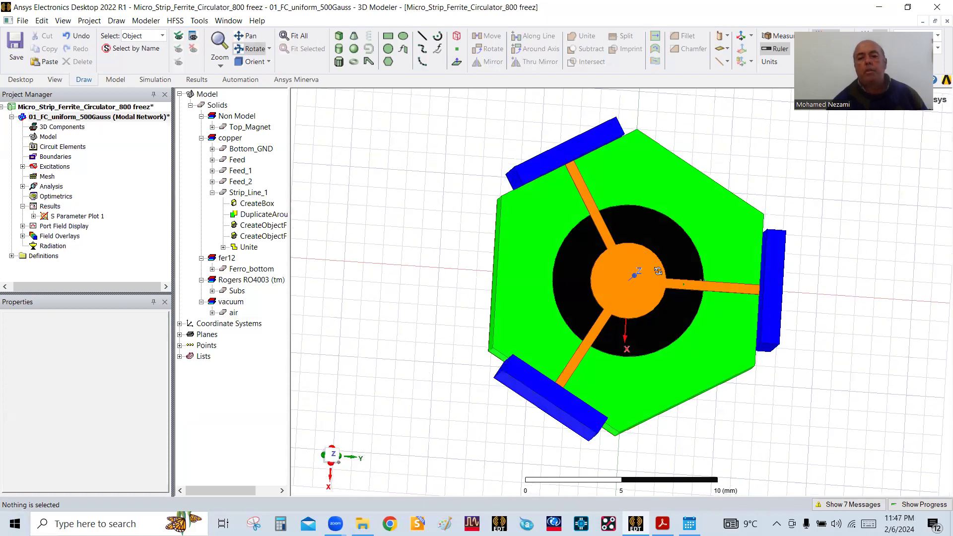
right_click(369, 140)
click(392, 144)
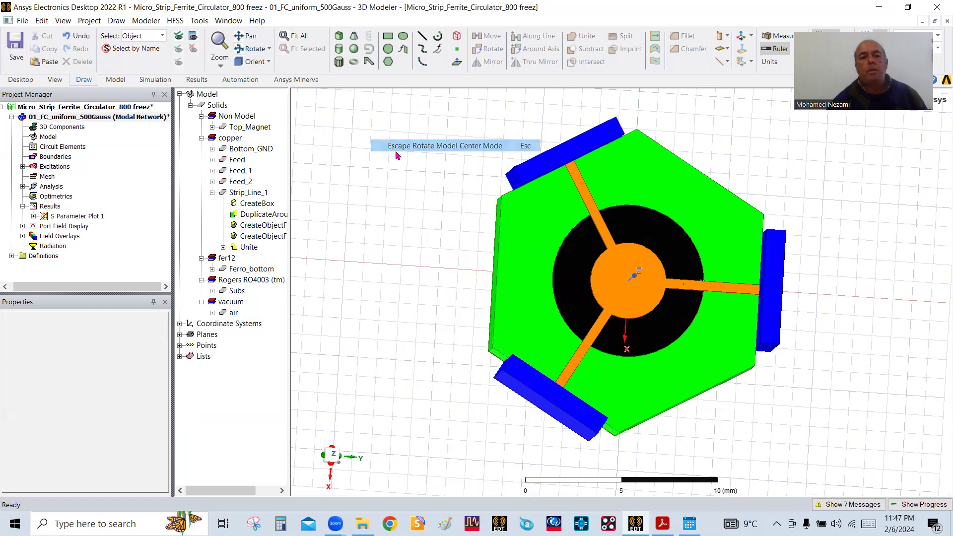
click(255, 193)
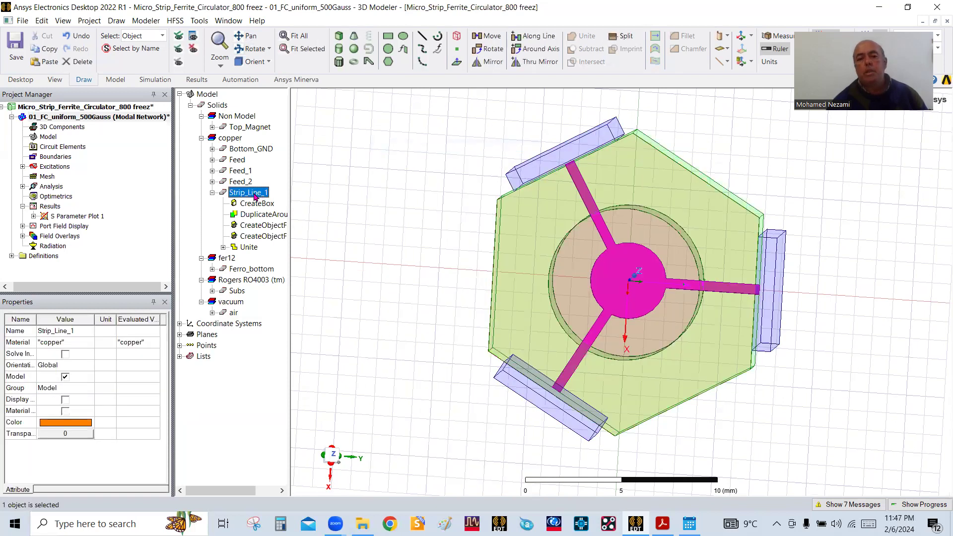
click(382, 210)
click(248, 246)
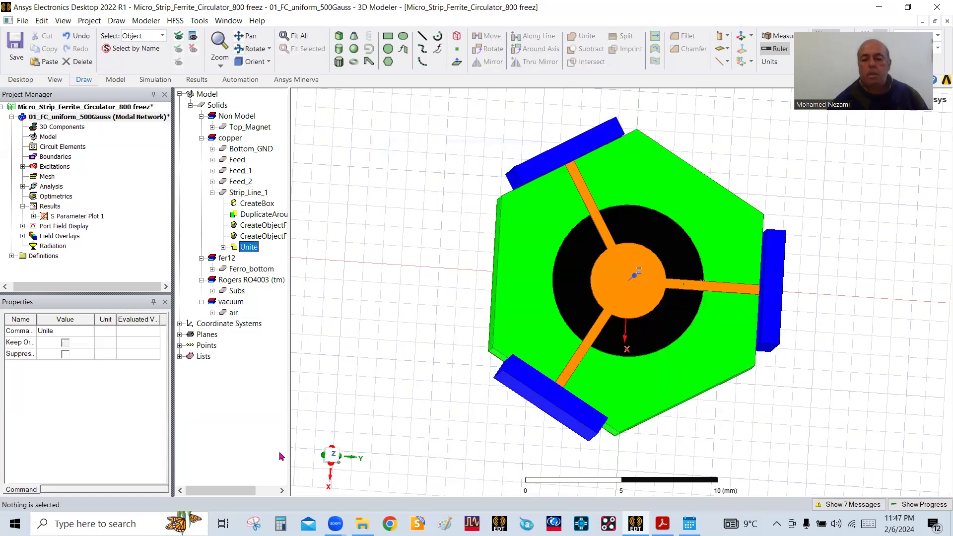
key(Delete)
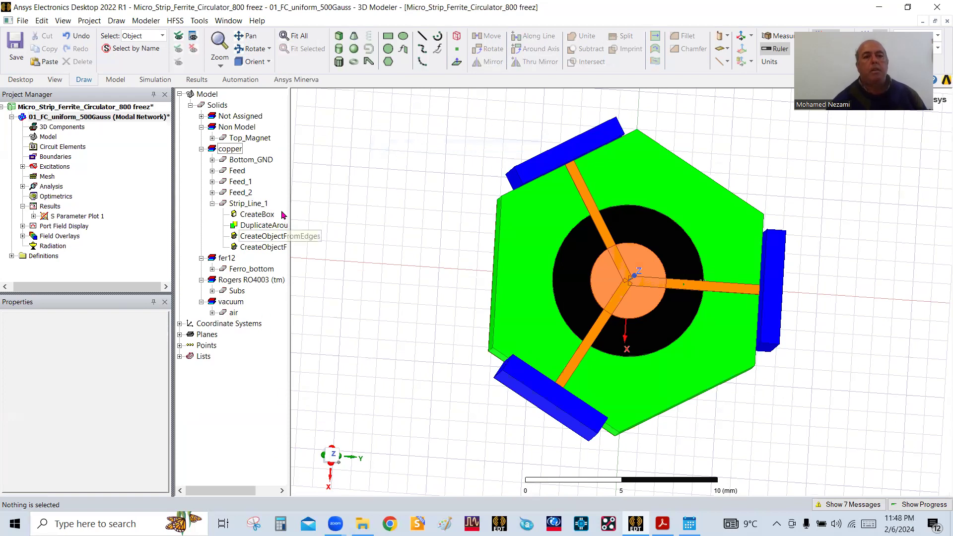
Step: Examine the solids listed in the Non Model and Not Assigned groups, highlighting Top_Magnet
click(228, 128)
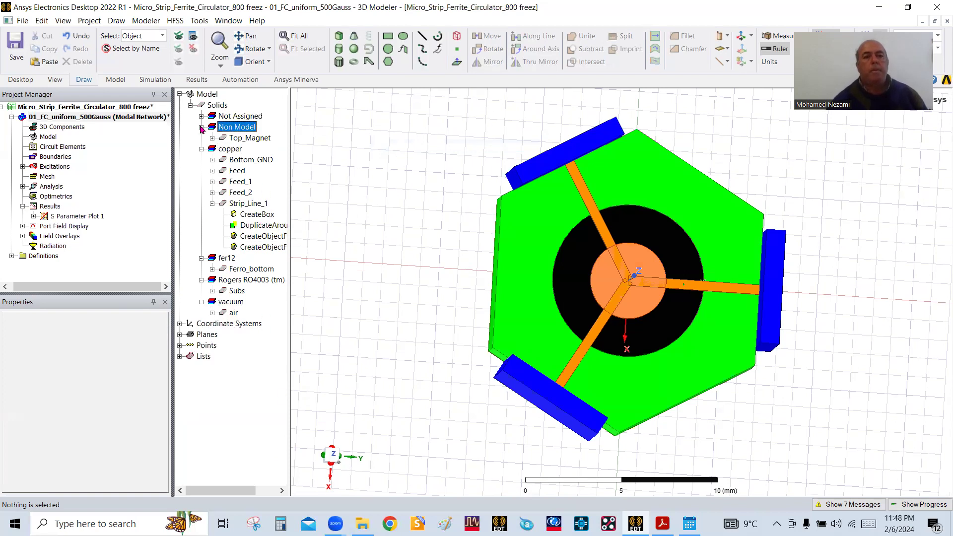
click(201, 128)
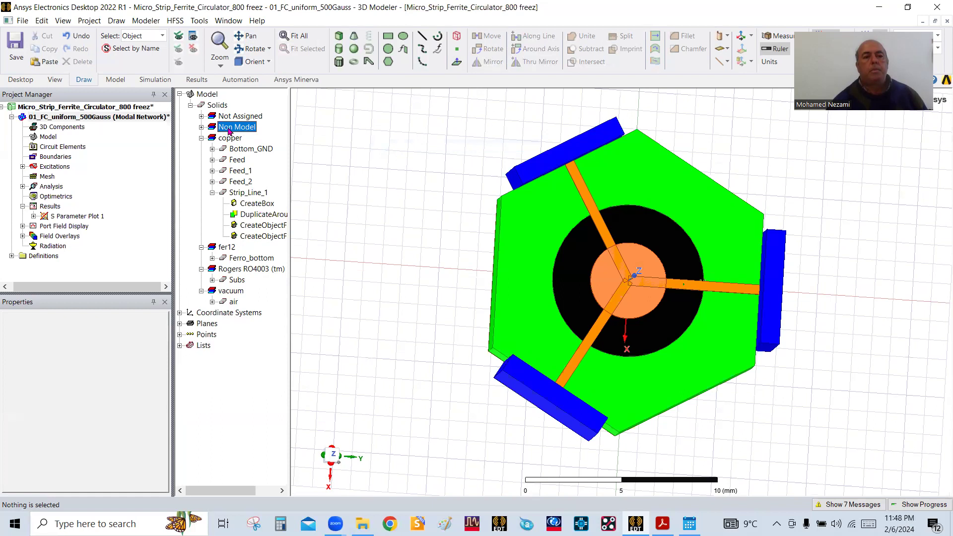
click(201, 127)
click(247, 139)
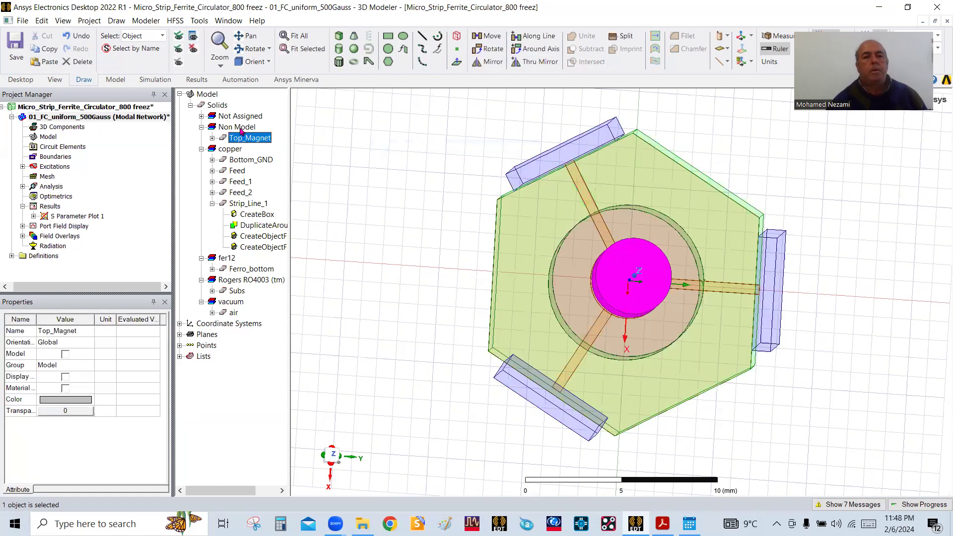
click(201, 117)
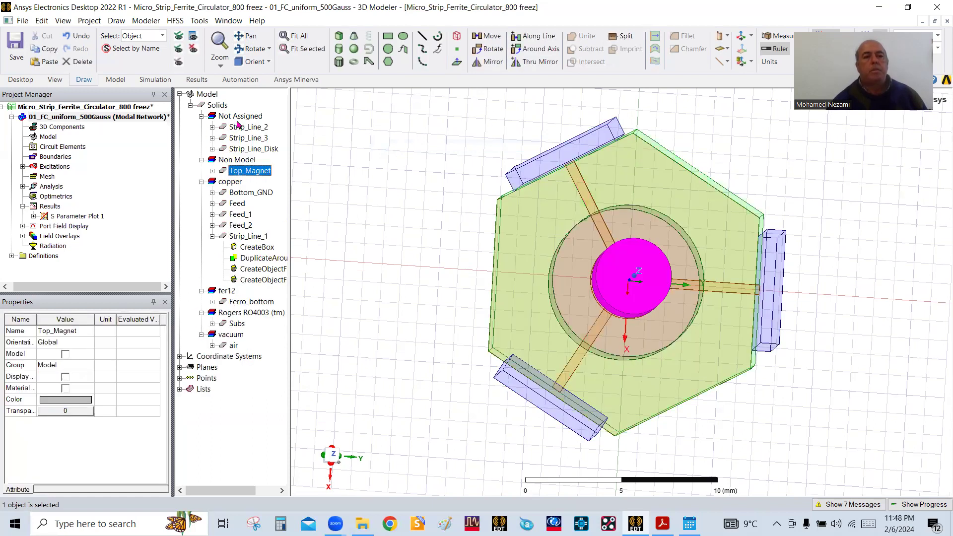
click(239, 117)
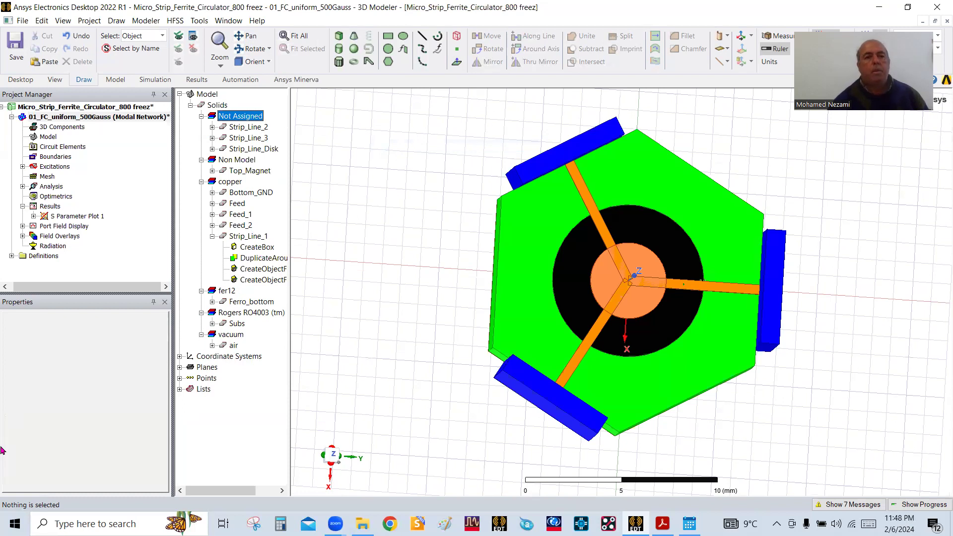
Step: Delete the unassigned solids Strip_Line_2, Strip_Line_3 and Strip_Line_Disk one after another
click(257, 128)
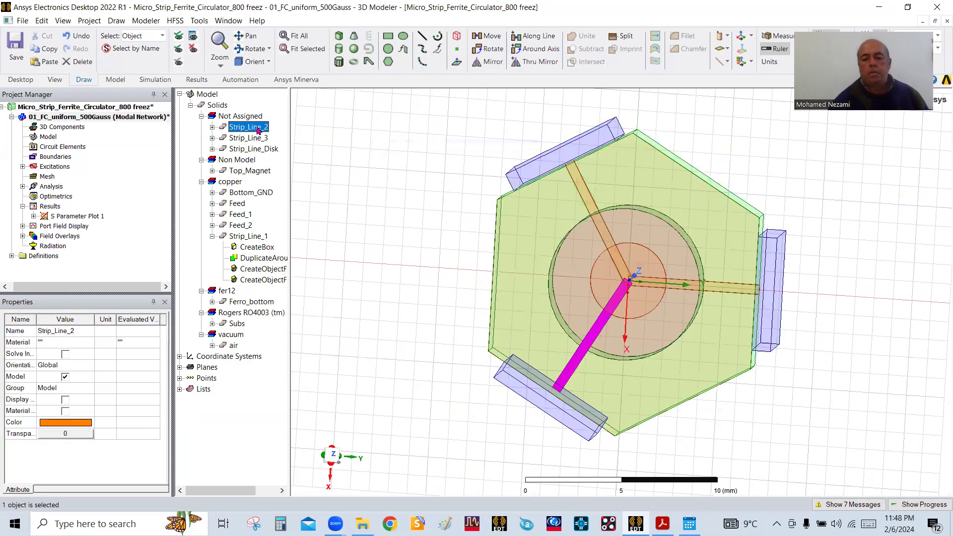
key(Delete)
click(257, 127)
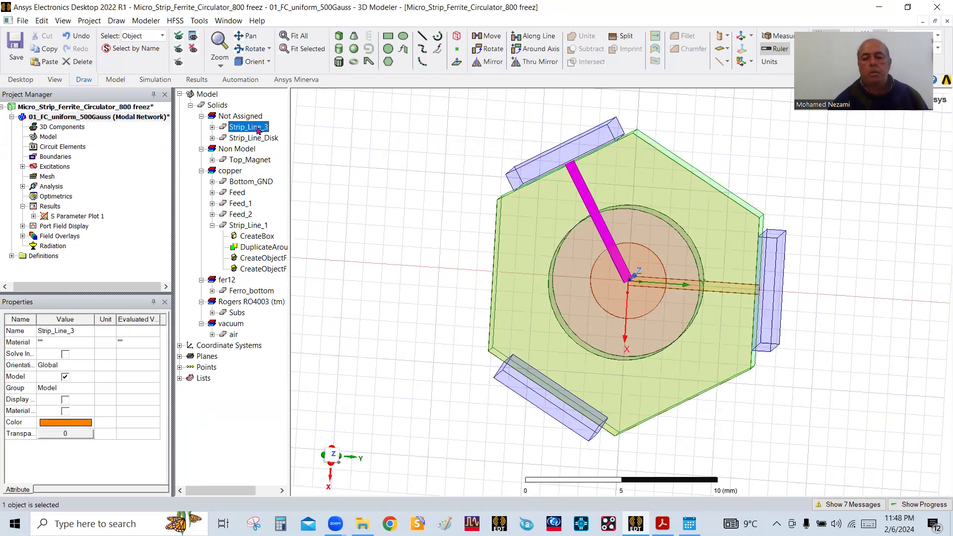
key(Delete)
click(257, 128)
key(Delete)
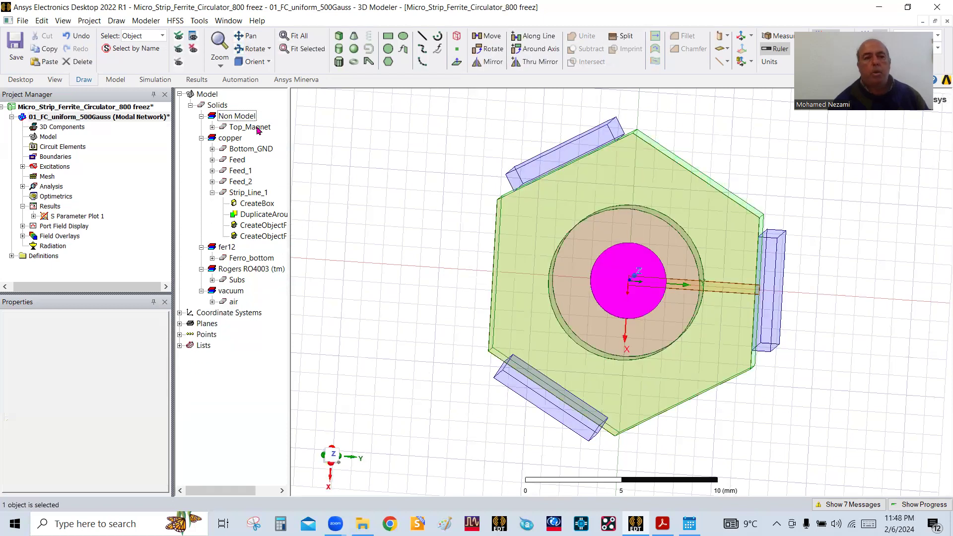
click(383, 153)
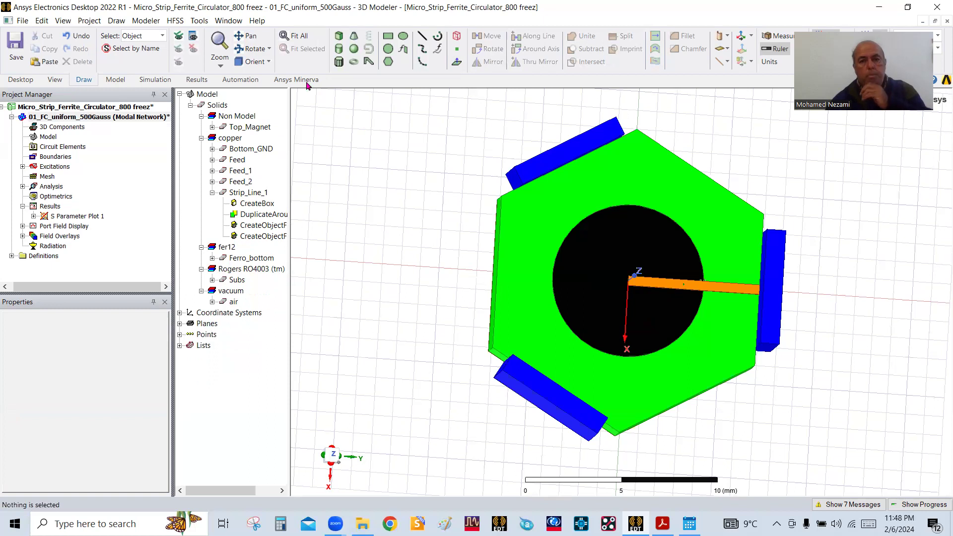
Step: Undo the deletions of Strip_Line_Disk, Strip_Line_3 and Strip_Line_2 and clear the selection
click(75, 36)
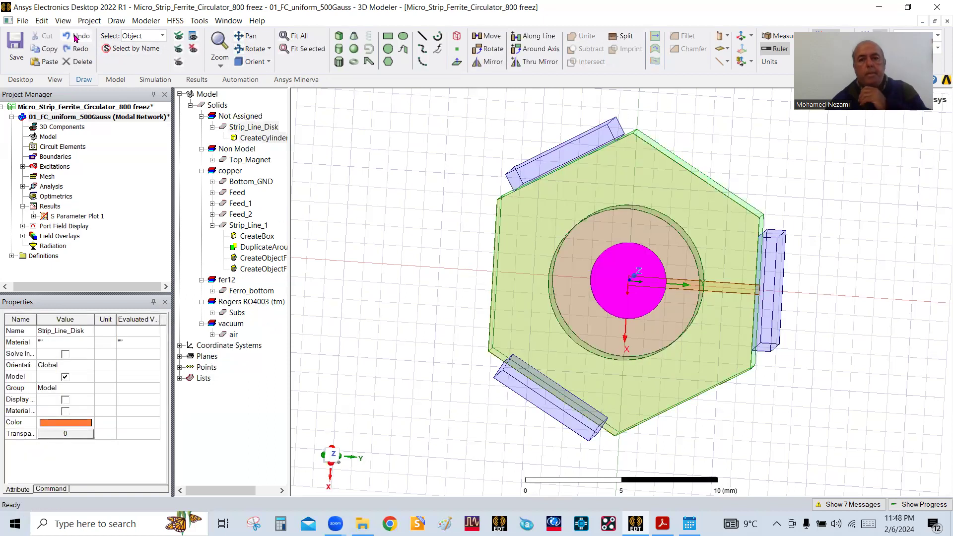
click(75, 36)
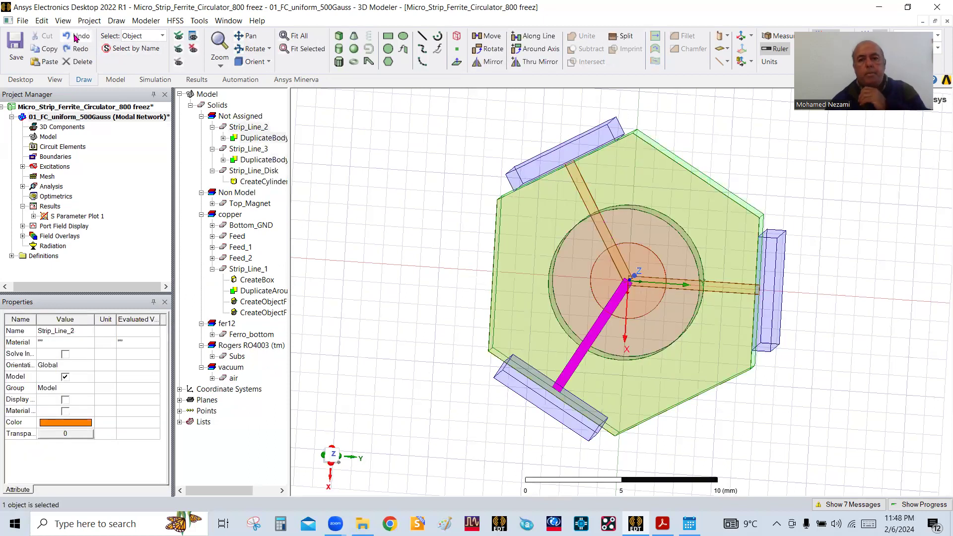
click(427, 199)
Step: Hide the Subs substrate to expose the ferrite disk and the ground plane beneath it
click(256, 50)
drag(427, 323, 437, 384)
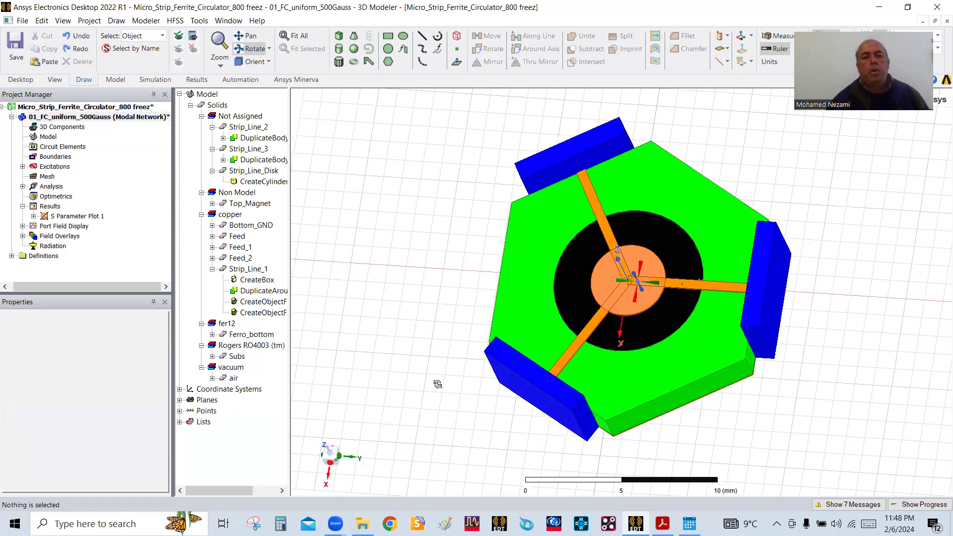
right_click(394, 217)
click(426, 173)
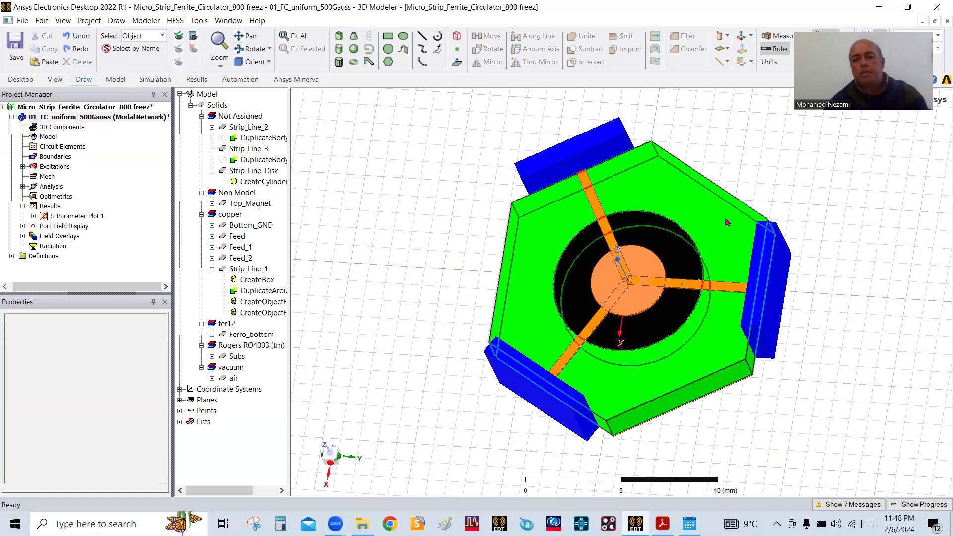
click(672, 337)
key(ctrl+h)
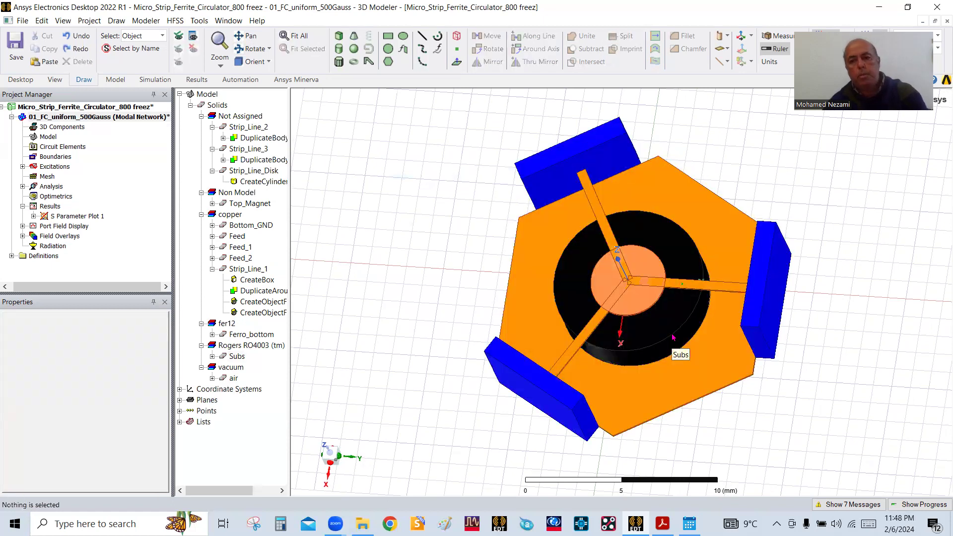
Step: Tilt the model into a low oblique view, highlight the Ferro_bottom ferrite disk and clear the selection
click(250, 49)
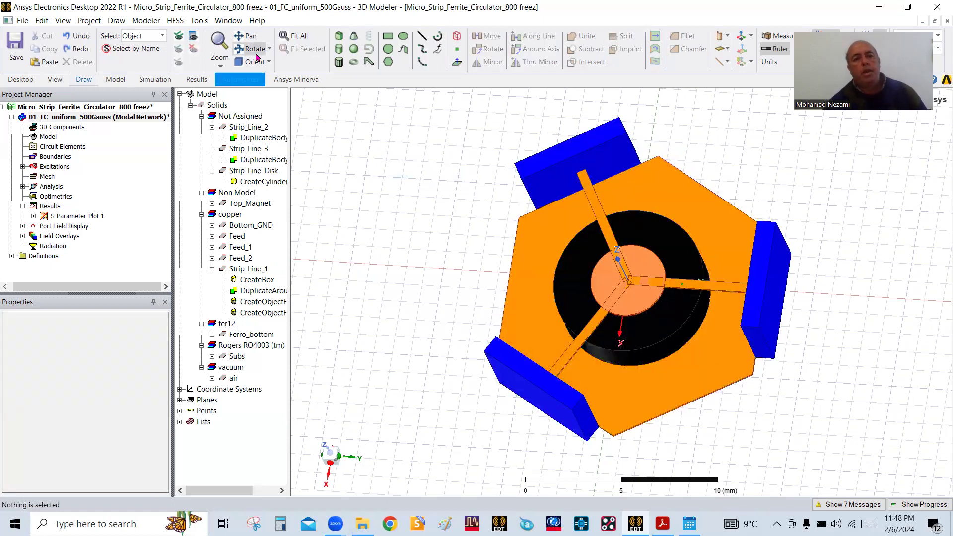
drag(565, 358, 582, 324)
drag(530, 160, 526, 143)
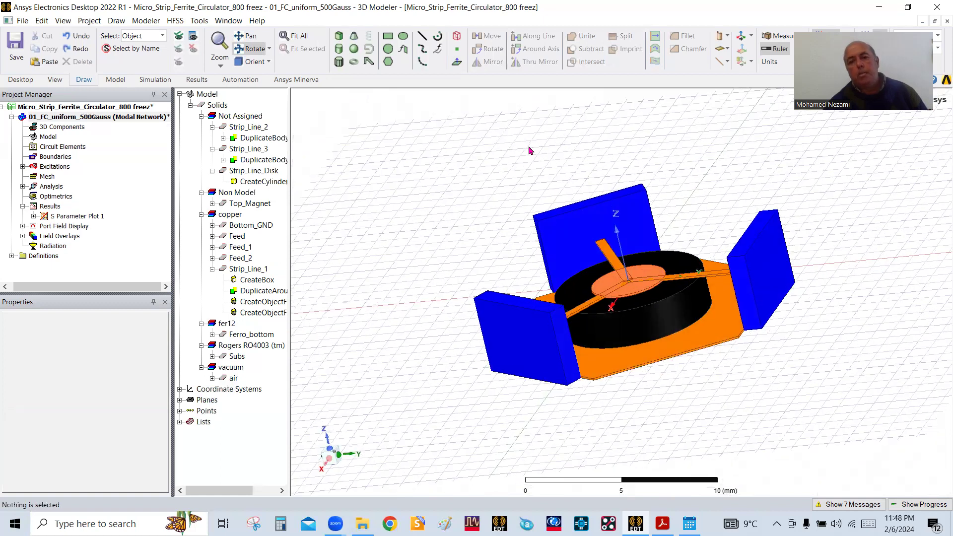
click(685, 333)
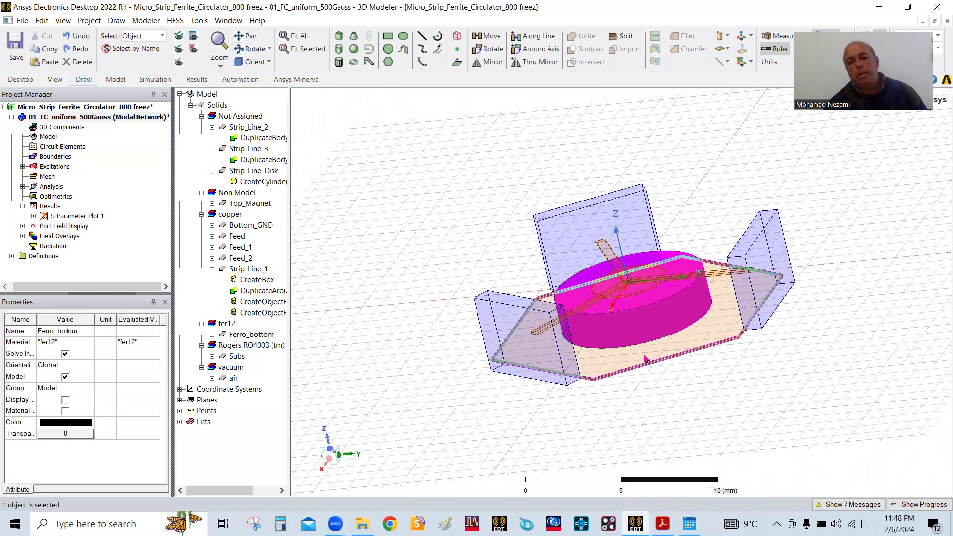
click(725, 387)
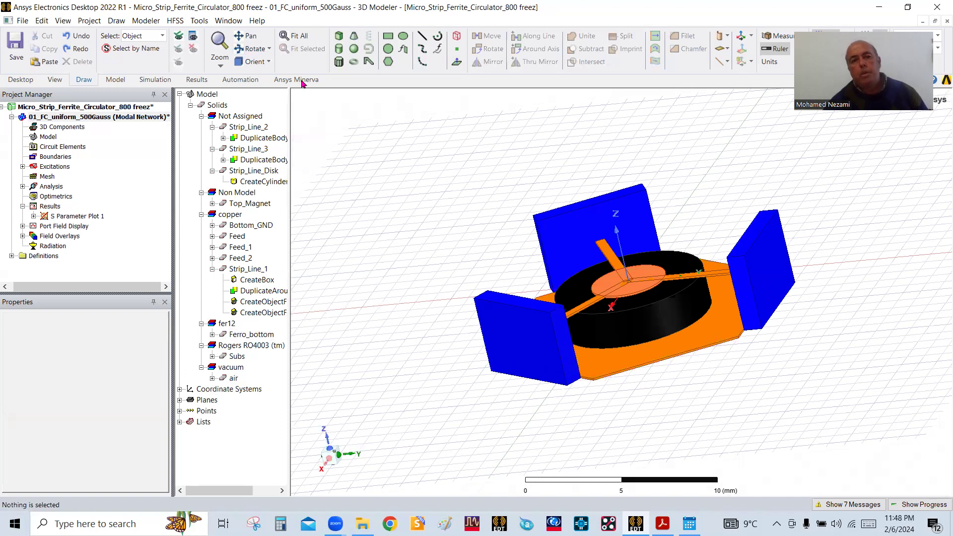
Step: Orbit the model to inspect the underside of the ground plane, returning to a raised oblique view of the ferrite disk
click(254, 50)
drag(588, 268, 565, 212)
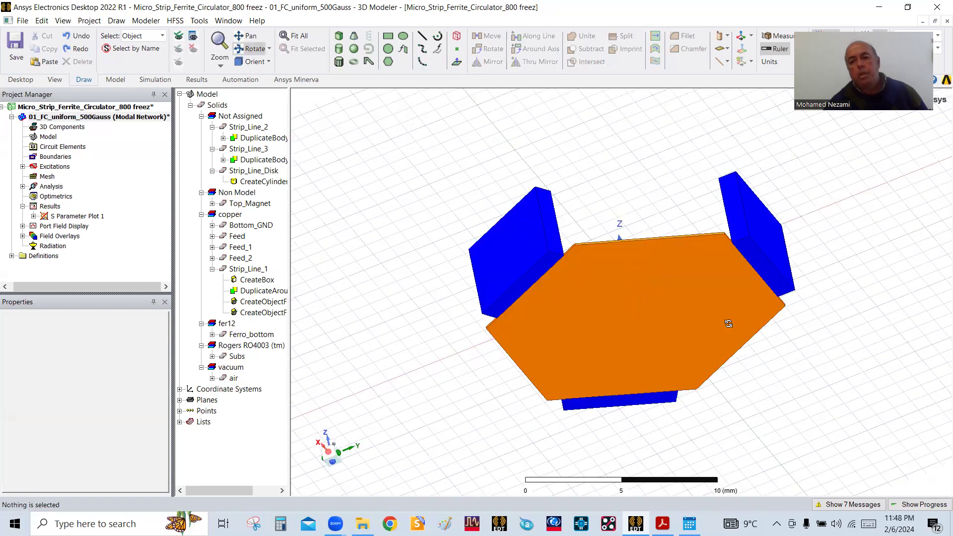
drag(662, 255, 694, 334)
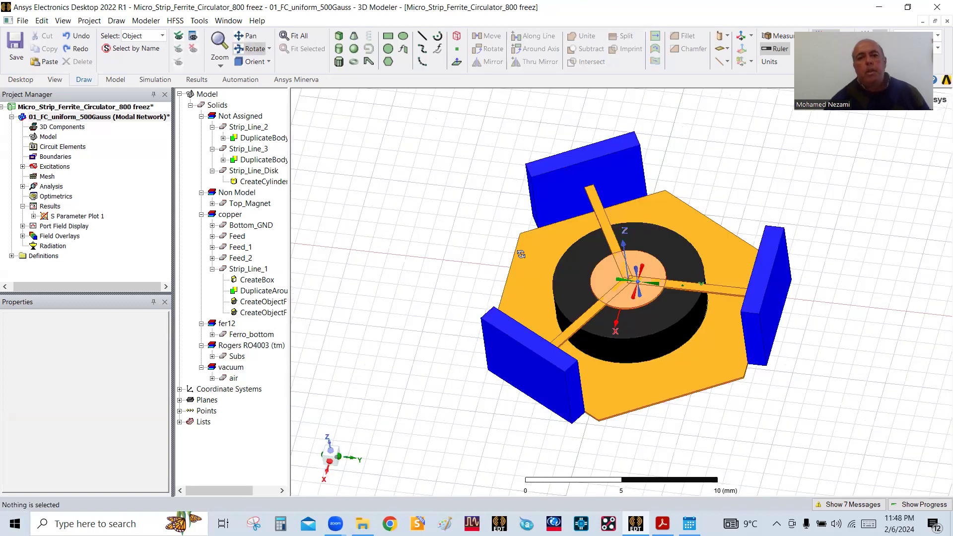
drag(490, 216, 431, 194)
right_click(421, 189)
click(447, 177)
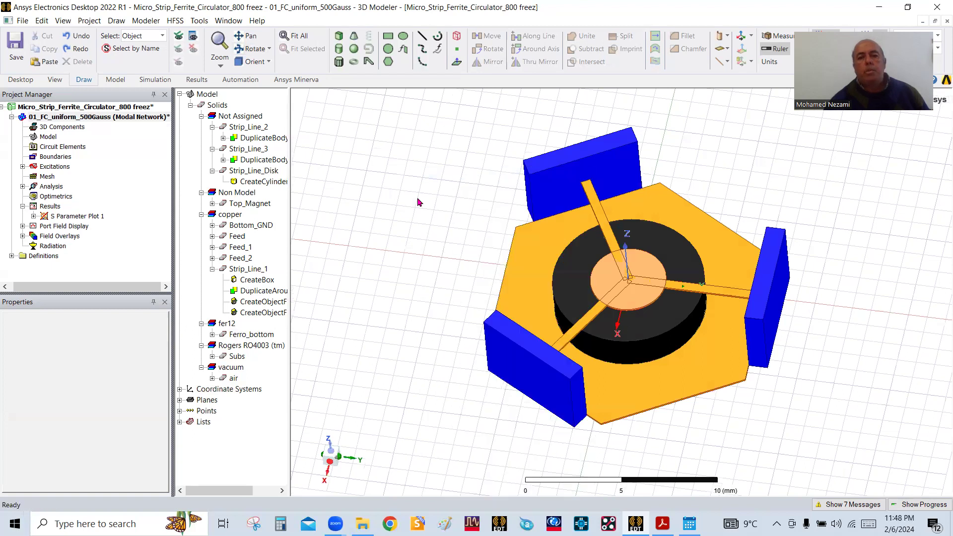
Step: Highlight the Ferro_bottom ferrite disk and review the general settings of its MagBias1 magnetic bias source
click(670, 319)
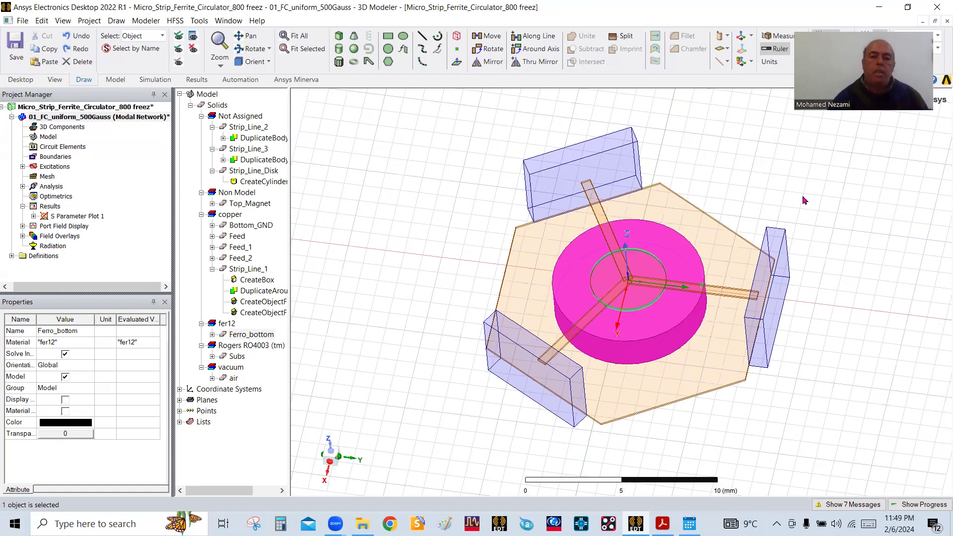
click(811, 177)
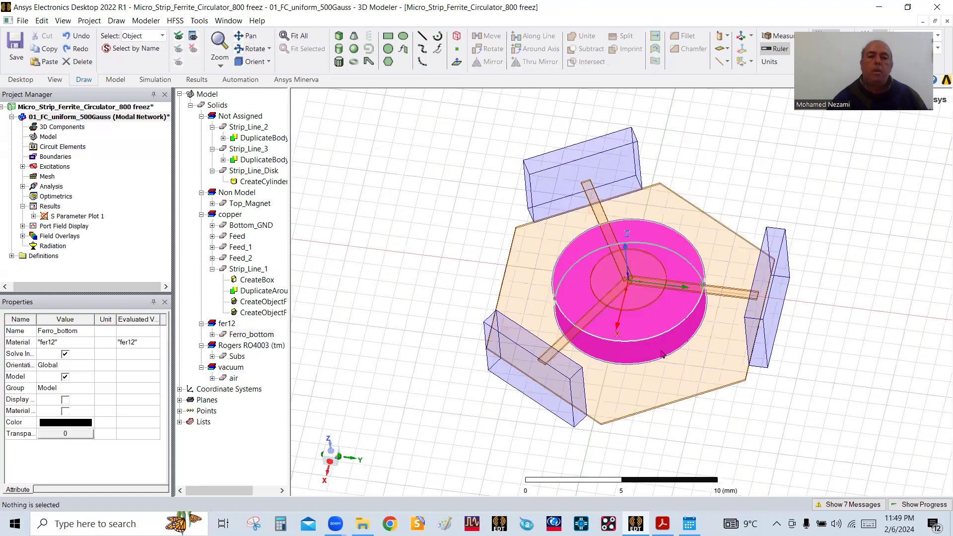
click(661, 354)
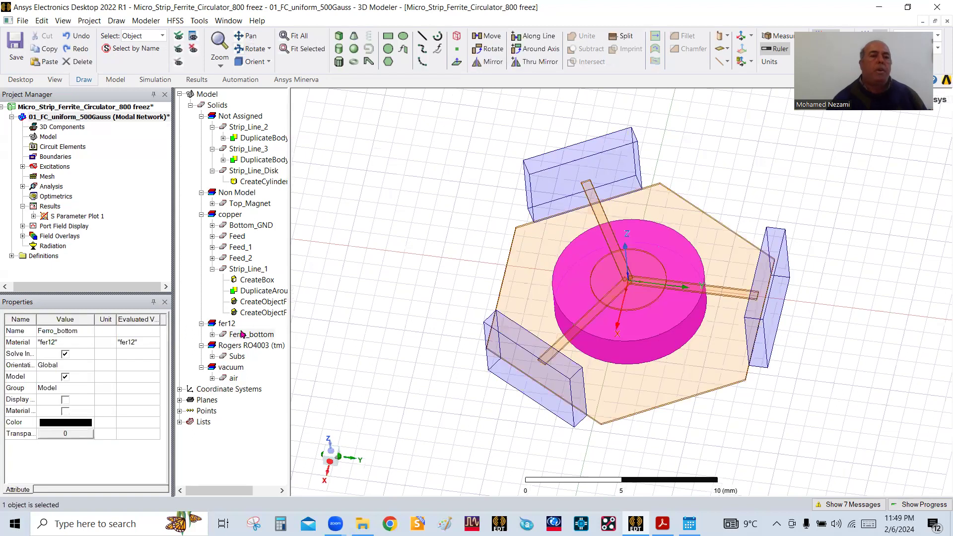
click(23, 166)
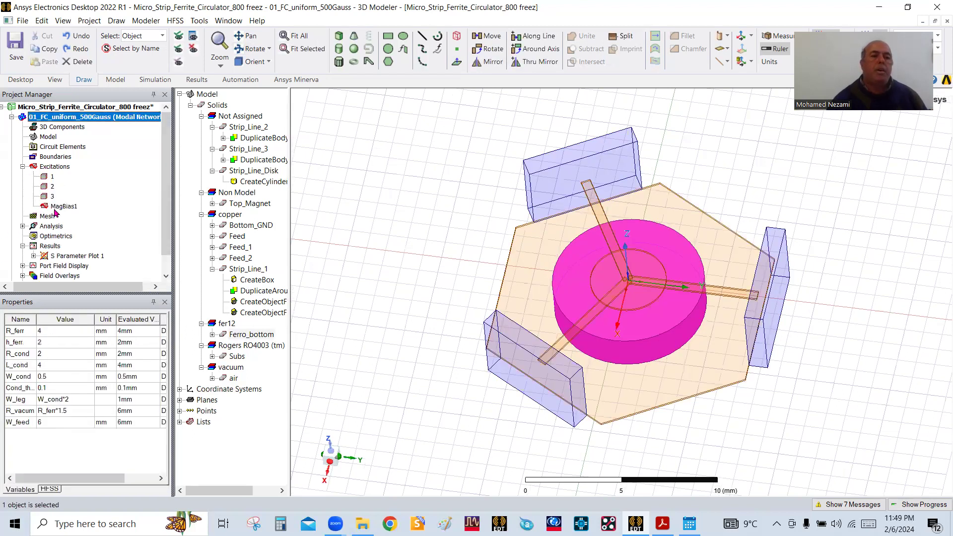
click(56, 207)
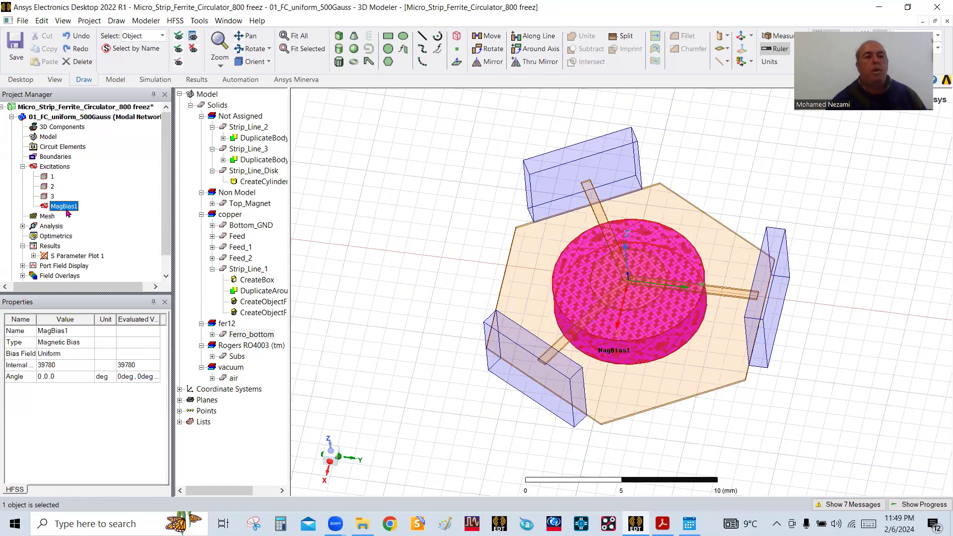
double_click(64, 208)
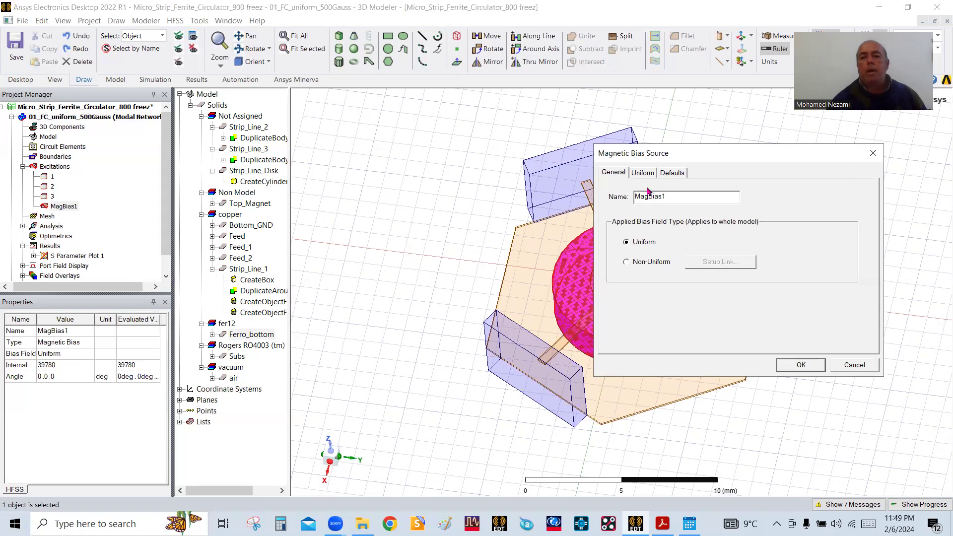
click(851, 365)
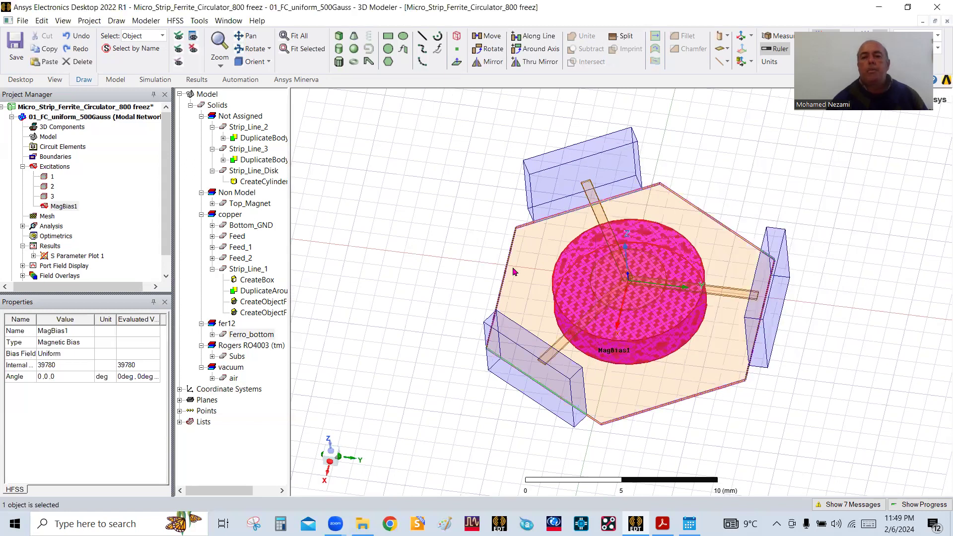
Step: Highlight the Ferro_bottom disk in the model once more and clear the selection
click(665, 338)
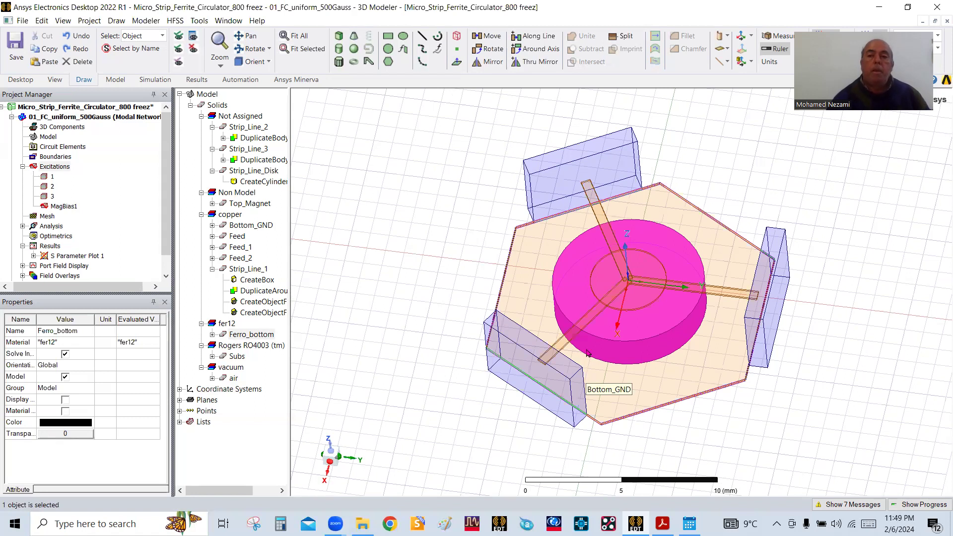
click(416, 255)
click(571, 291)
click(525, 437)
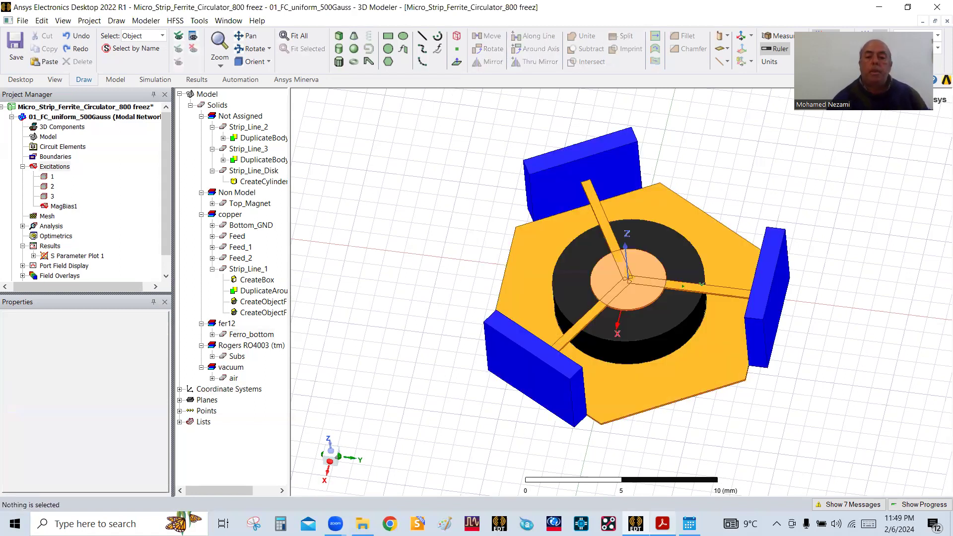
Step: Switch to the PDF slides in Acrobat, view the stripline and microstrip design method formulas, and return to the HFSS model
click(662, 524)
scroll(568, 405, down, 1)
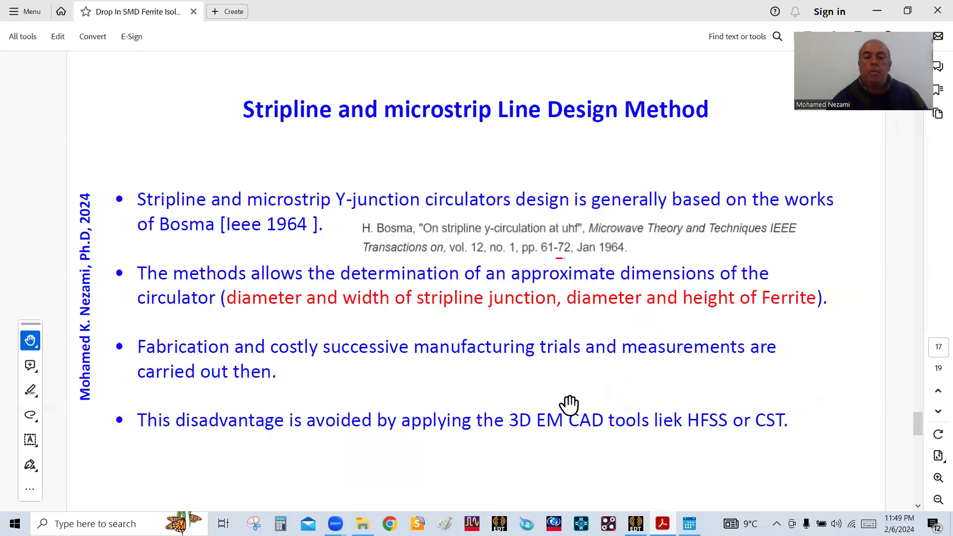
scroll(569, 405, down, 1)
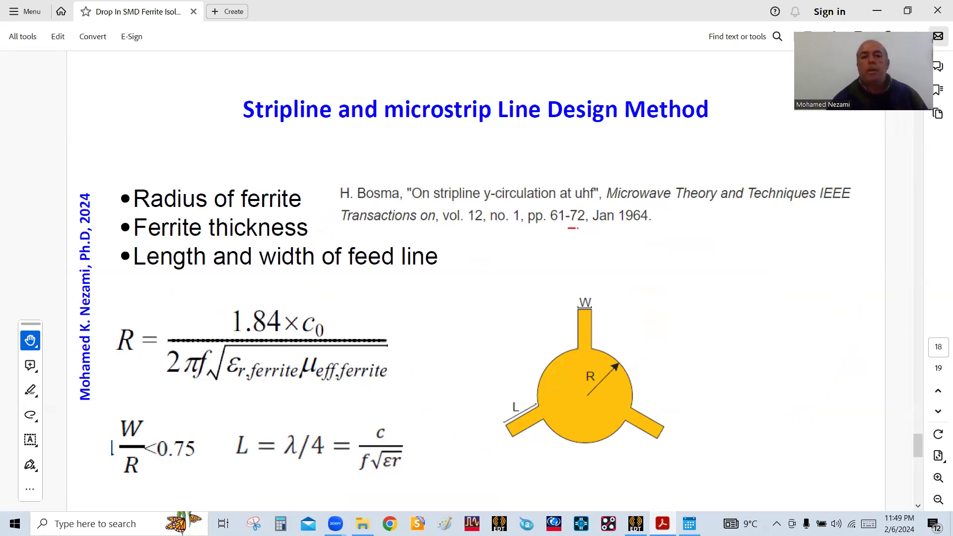
key(alt+Tab)
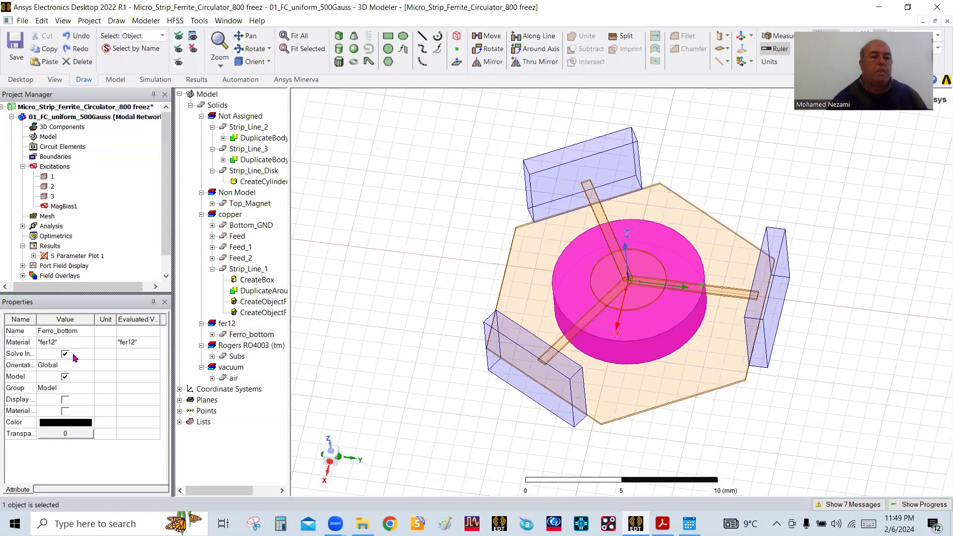
Step: Review the fer12 material properties of the Ferro_bottom disk in the material definitions and close them without applying changes
click(71, 345)
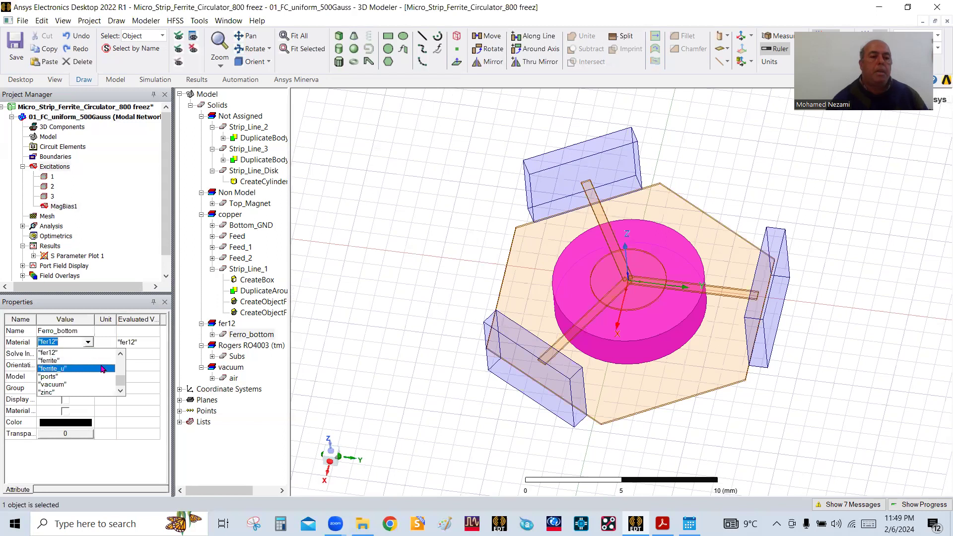
scroll(86, 376, up, 2)
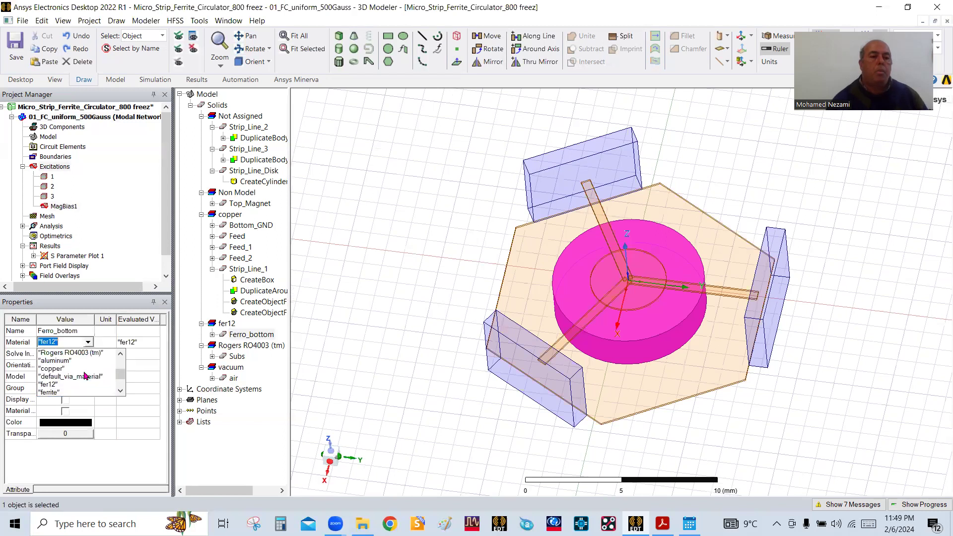
click(69, 384)
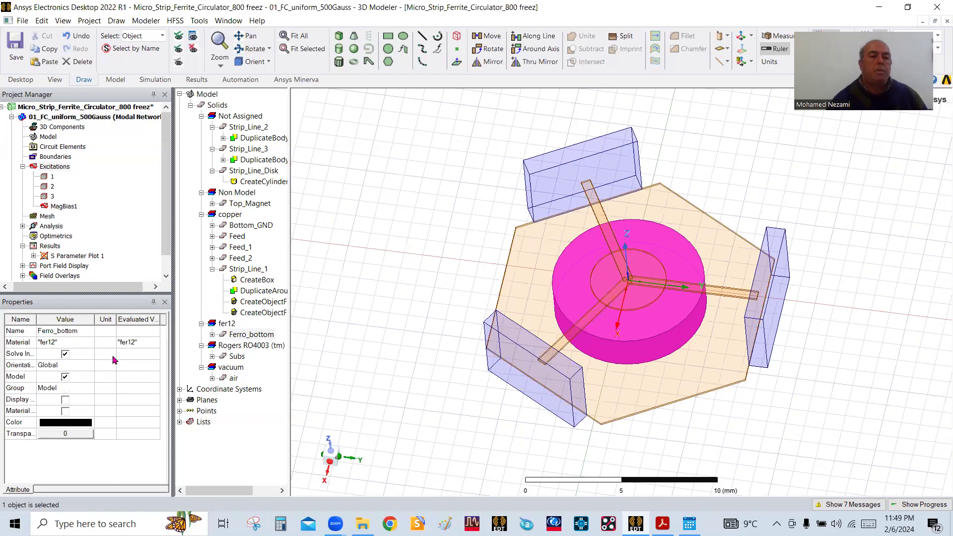
click(87, 343)
scroll(85, 370, up, 5)
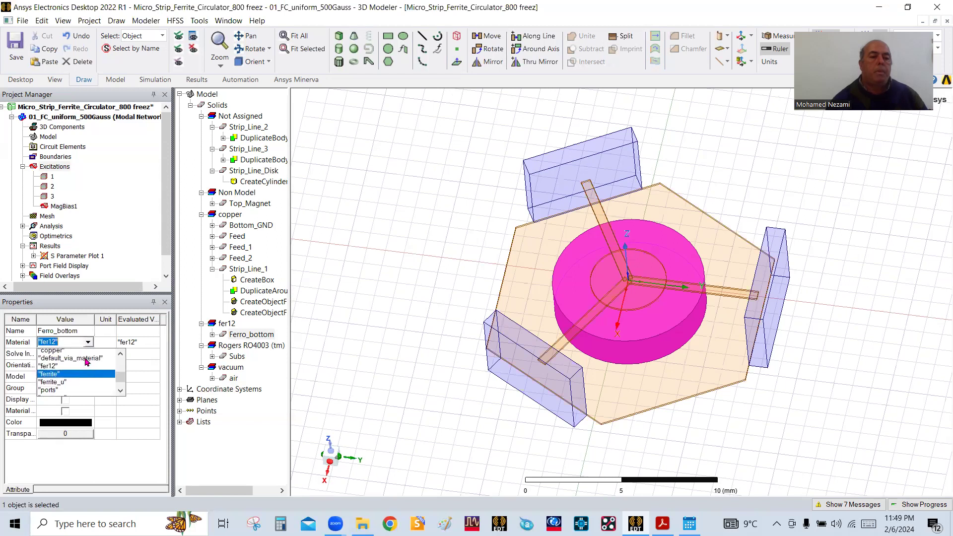
click(84, 353)
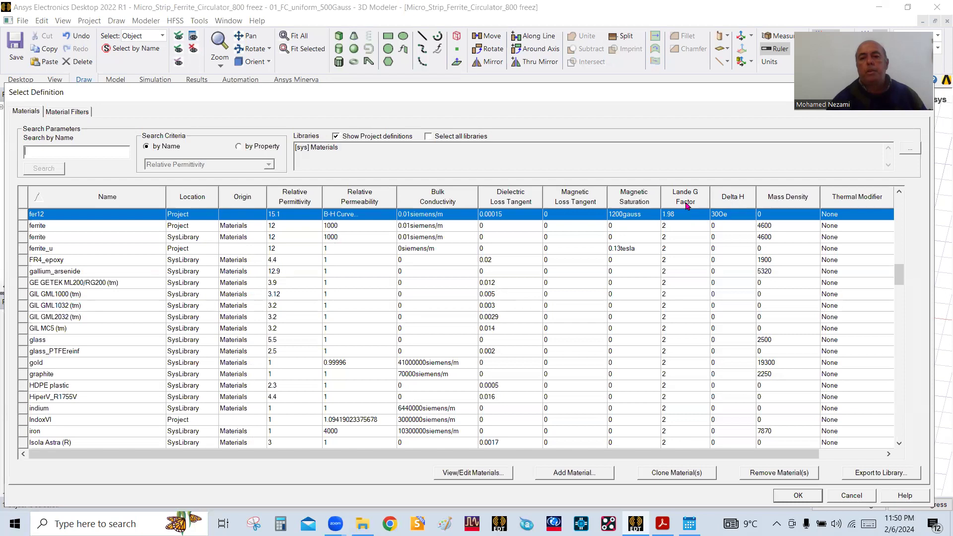
click(852, 495)
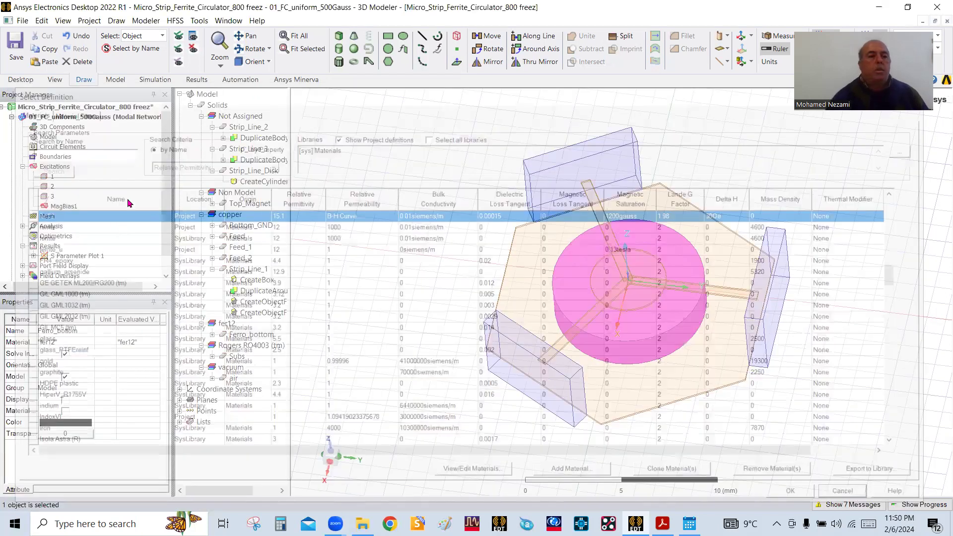
Step: Orbit the model slightly, highlight the Feed_1 and Feed_2 blocks in the 3D view and clear the selection
scroll(97, 236, down, 1)
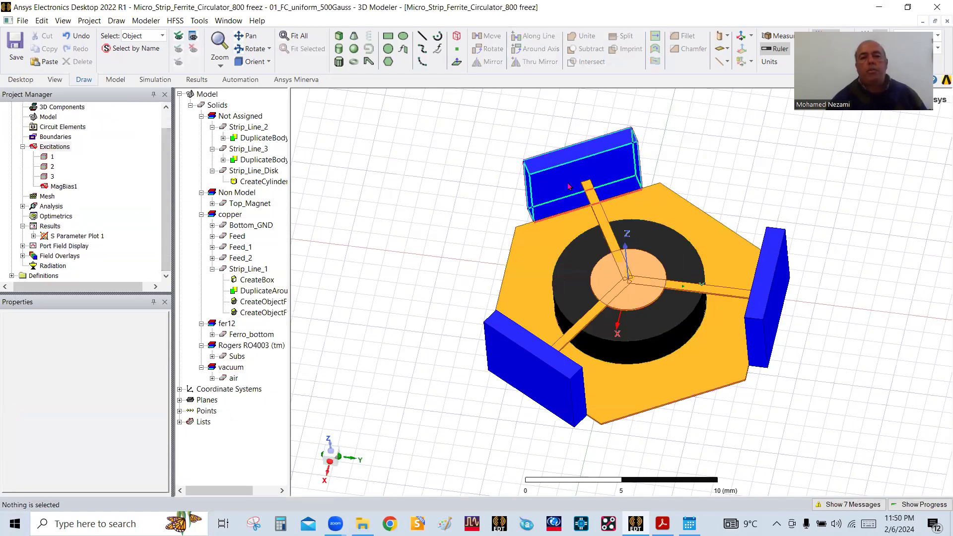
click(251, 48)
drag(548, 375, 570, 365)
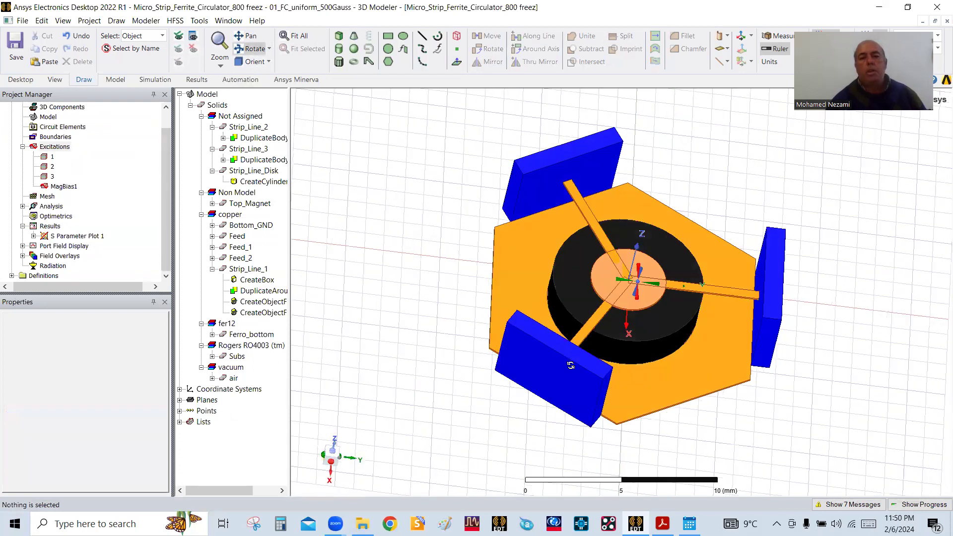
right_click(365, 139)
click(420, 146)
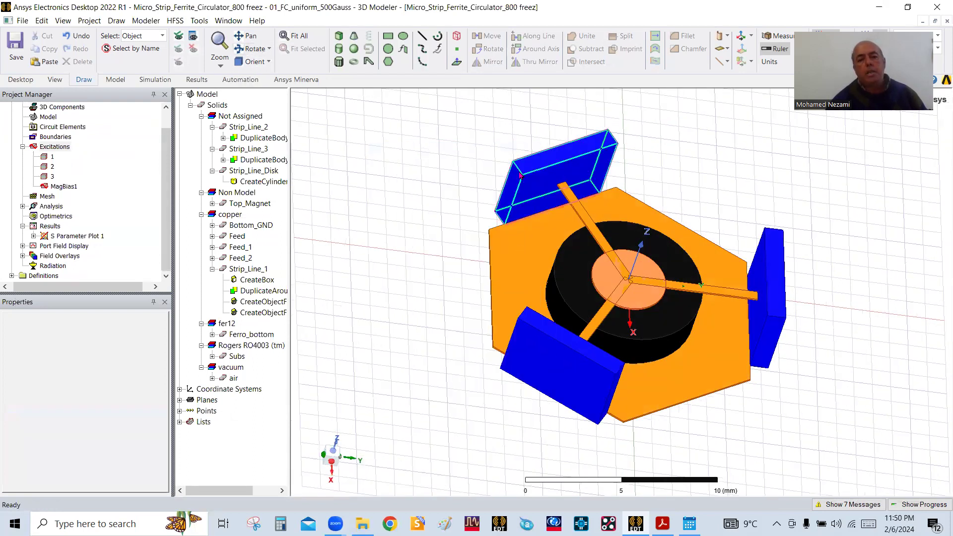
click(520, 176)
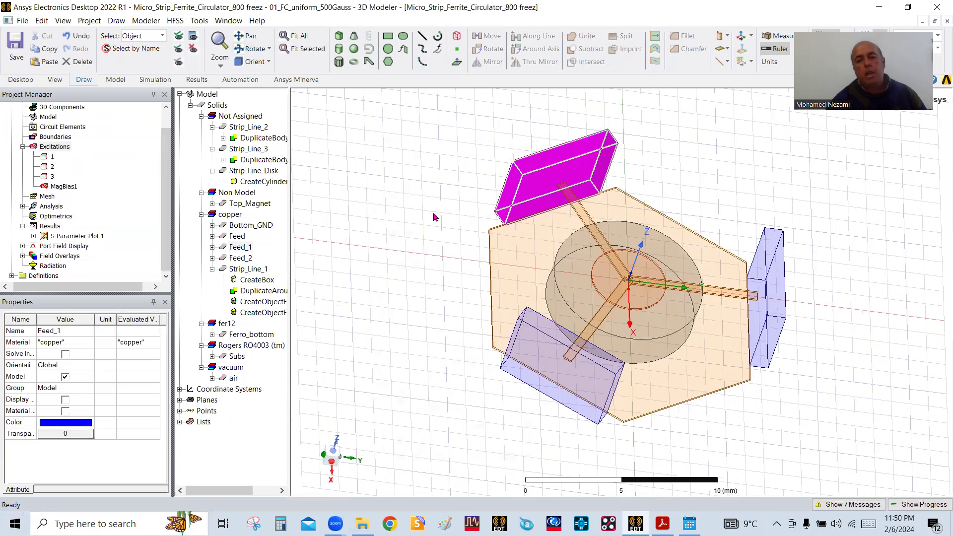
click(576, 406)
click(790, 322)
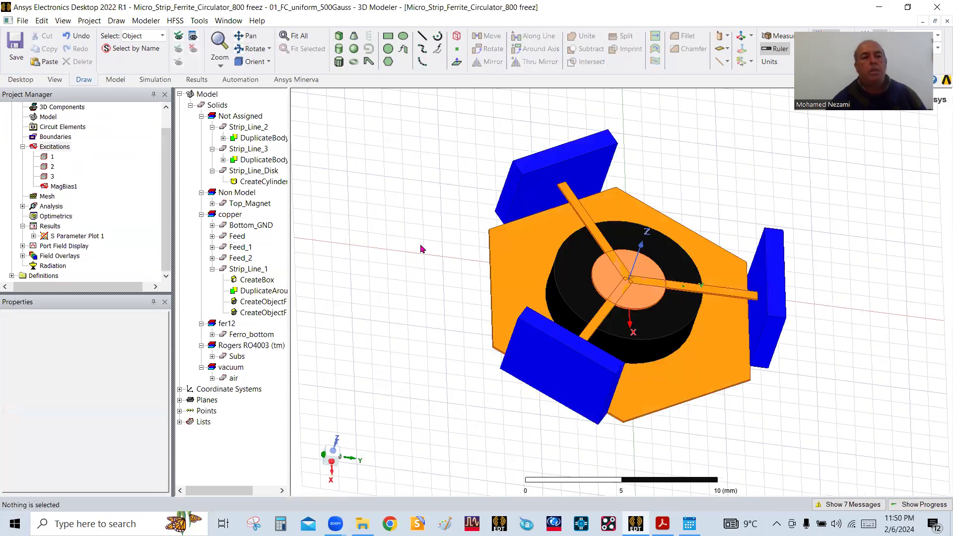
Step: Identify the copper feed solids Feed_1, Feed_2 and Feed by selecting each by name, and clear the selection
click(237, 248)
click(241, 258)
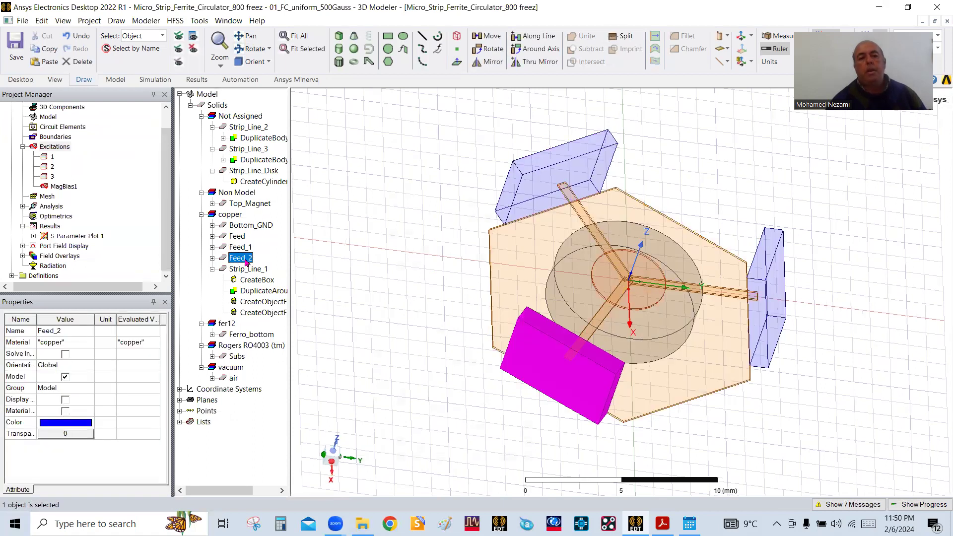
click(238, 237)
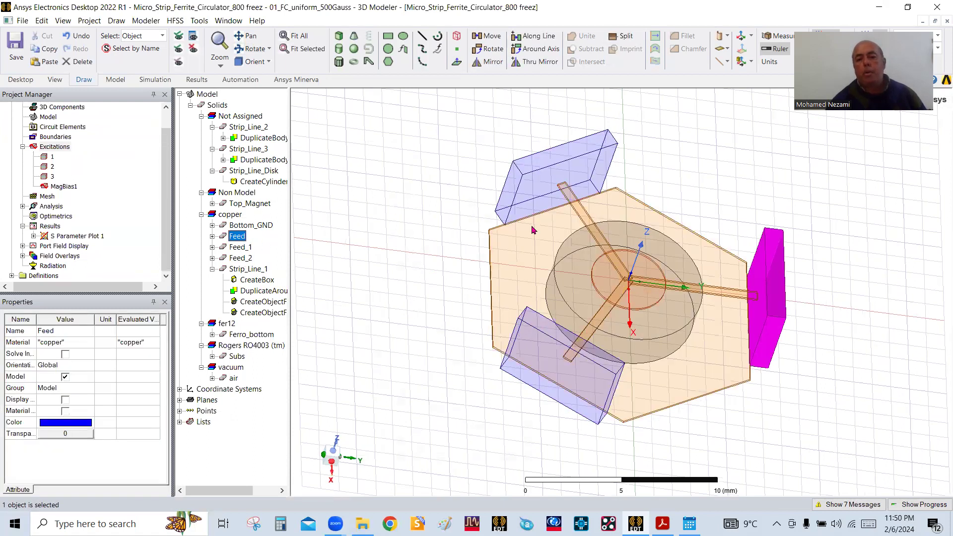
click(821, 326)
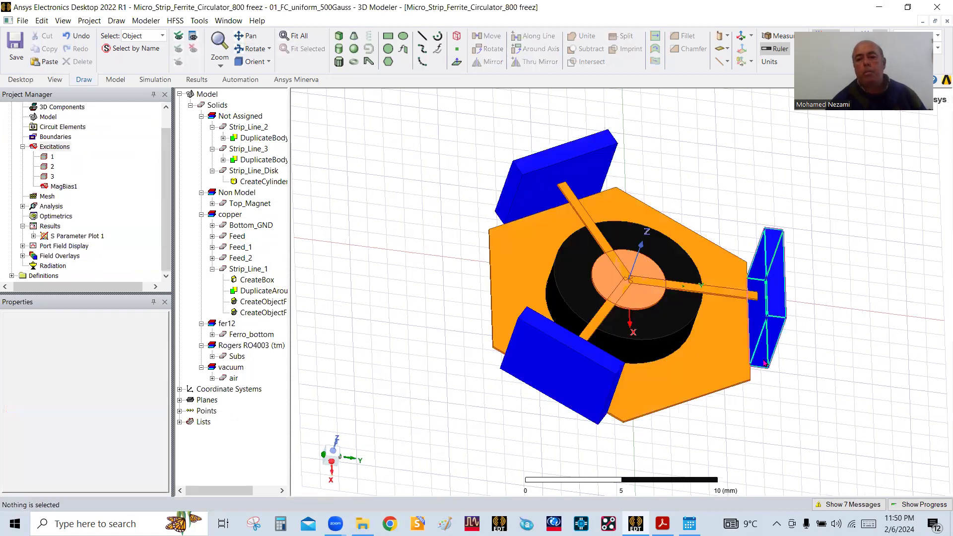
Step: Orbit the model through a near-top view into a low oblique view of the ferrite disk and feeds
click(253, 48)
drag(607, 351, 641, 234)
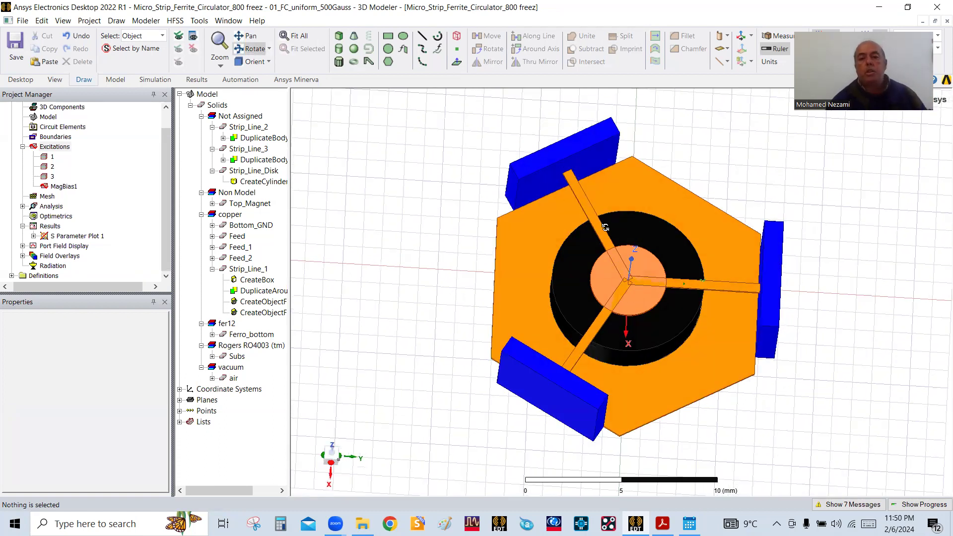
drag(638, 281, 720, 338)
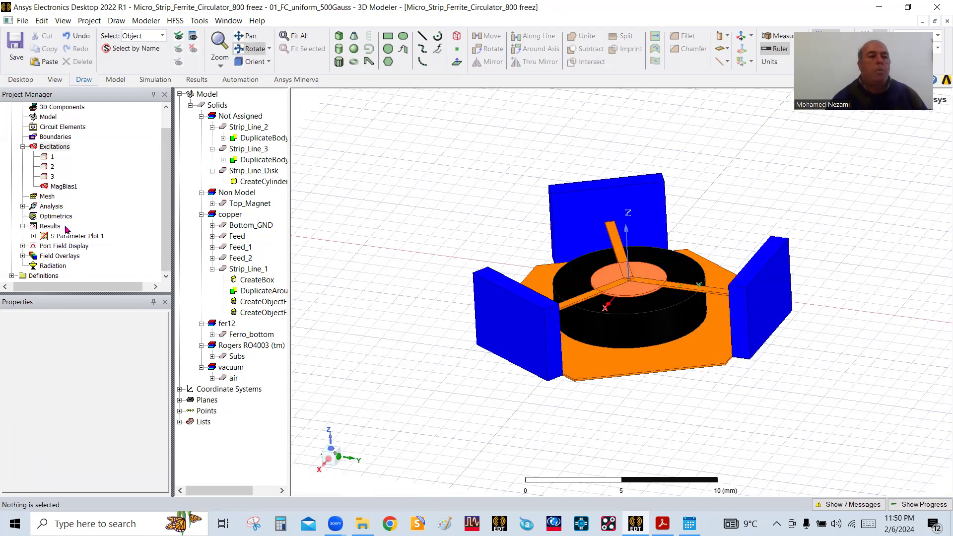
Step: Open S Parameter Plot 1 and display the design's local variables in the properties dialog, moved toward the middle of the plot
click(34, 236)
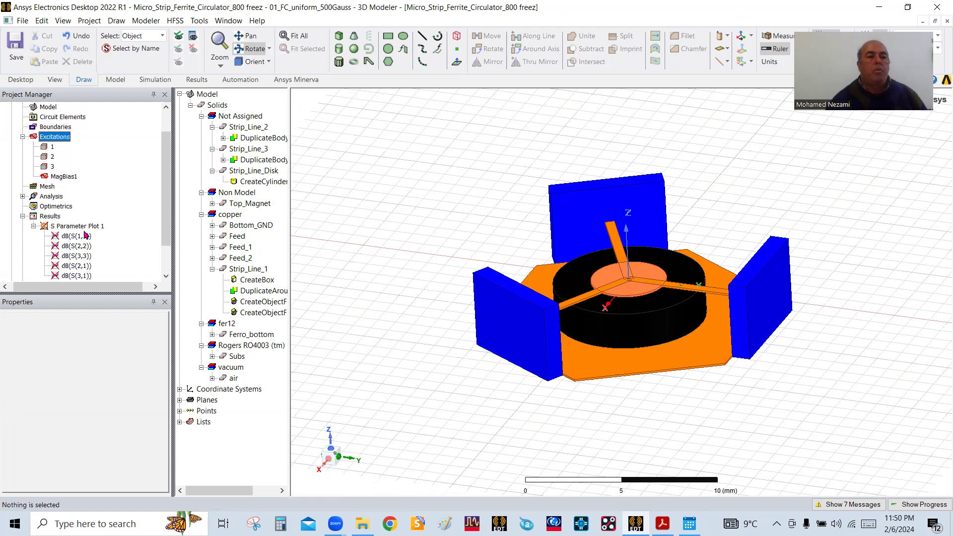
double_click(79, 226)
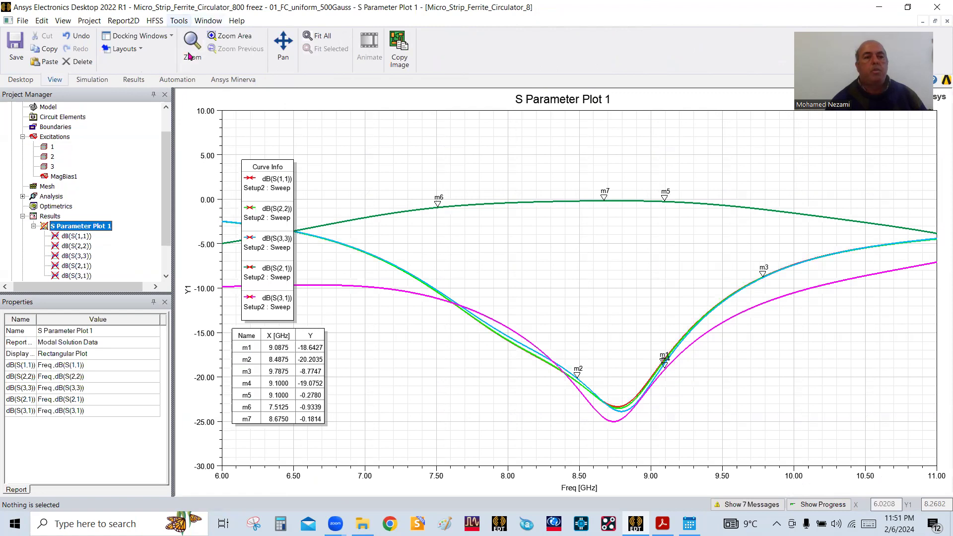
click(149, 24)
click(213, 287)
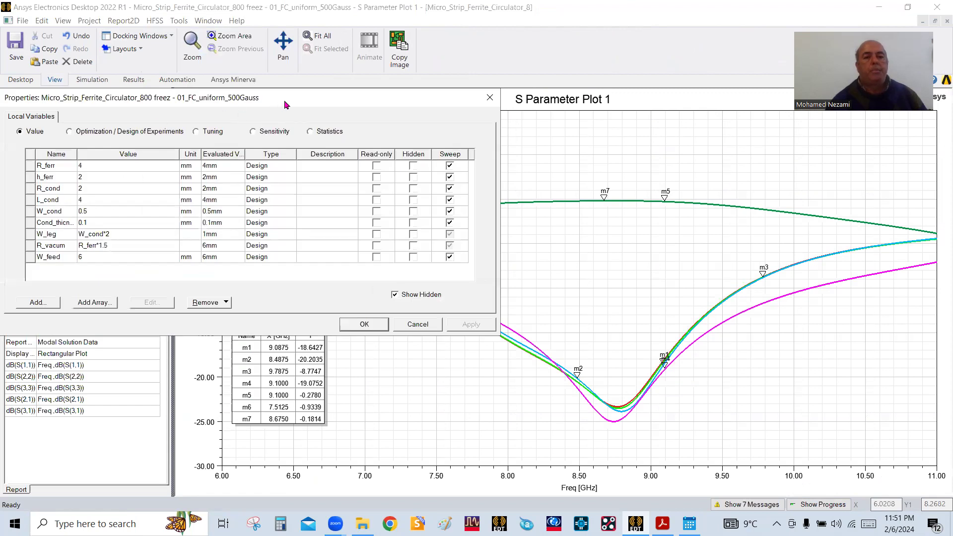
drag(286, 105, 459, 143)
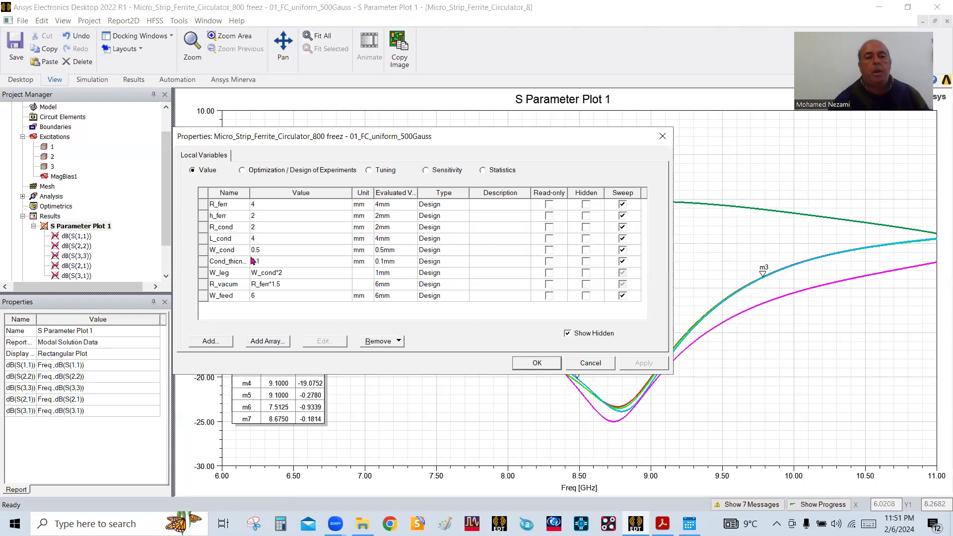
Step: Dismiss the design variables, return to the 01_FC_uniform_500Gauss 3D model and widen the model tree
click(589, 363)
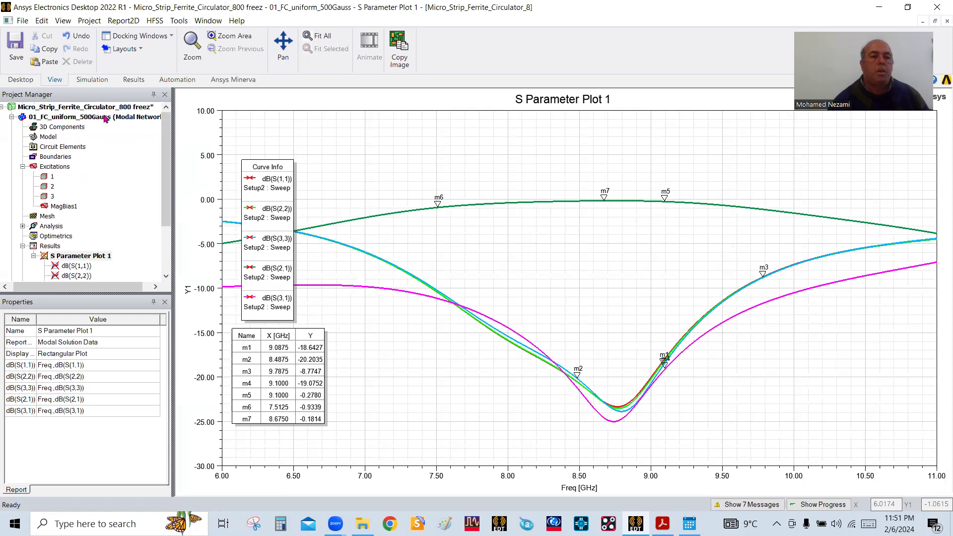
double_click(106, 118)
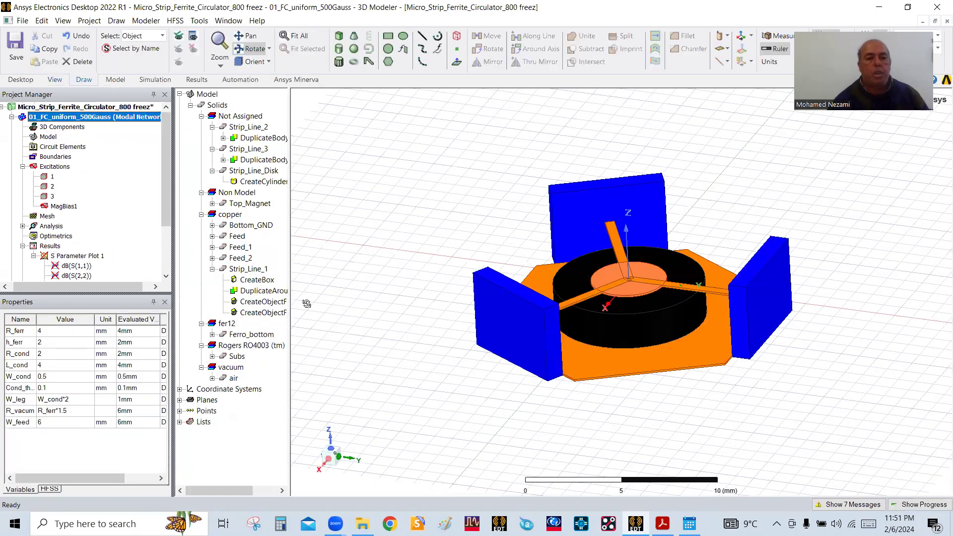
drag(290, 268, 344, 269)
Step: Show the hidden Rogers RO4003 substrate Subs in the active view, clear the selection and inspect the assembly from above
click(245, 346)
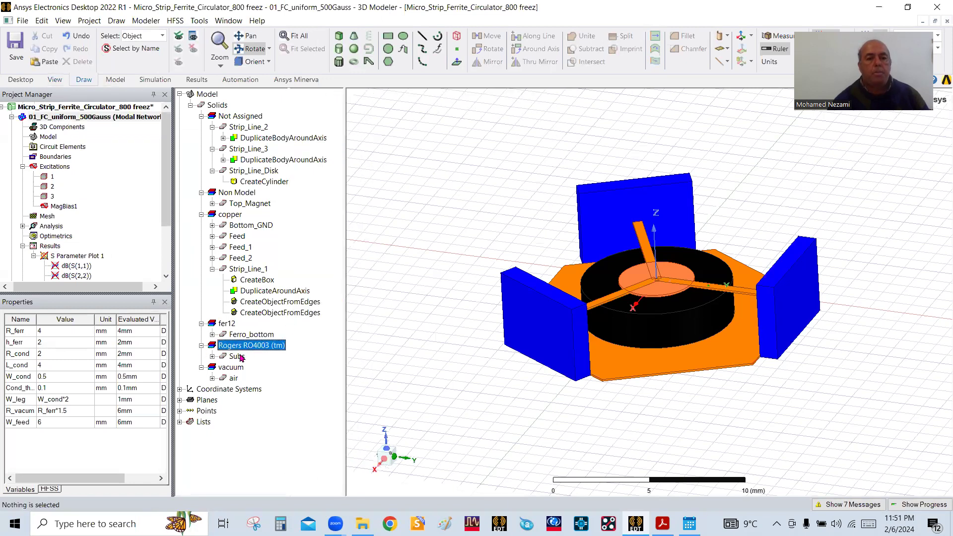
click(237, 357)
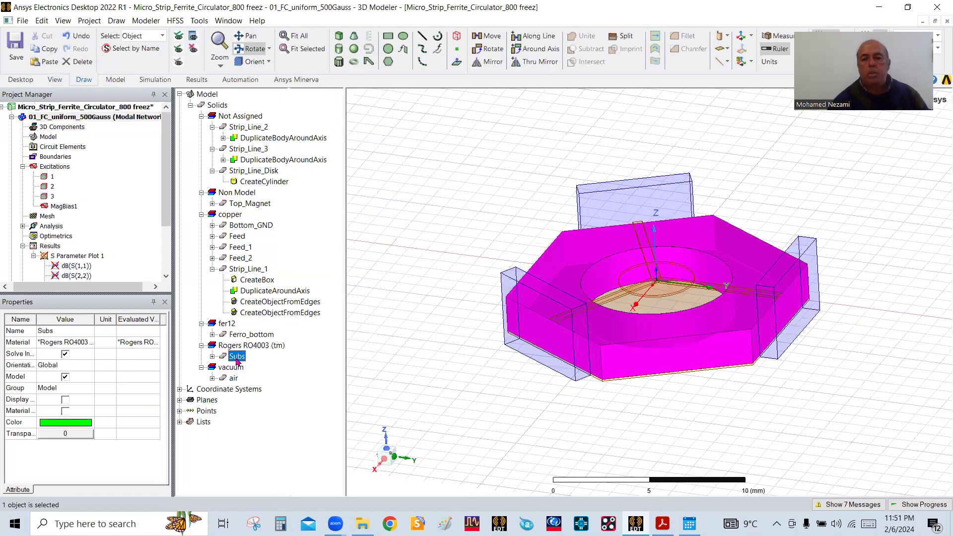
right_click(237, 359)
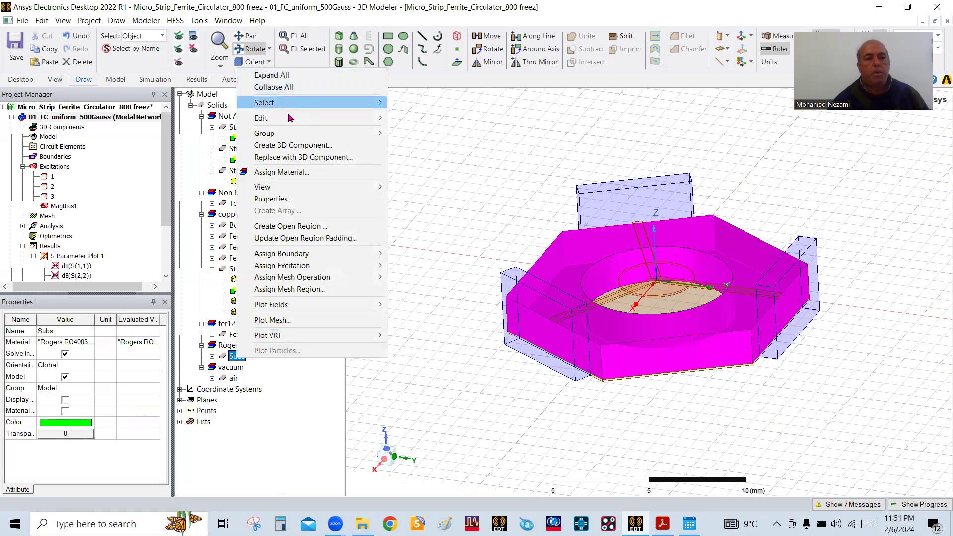
mouse_move(309, 189)
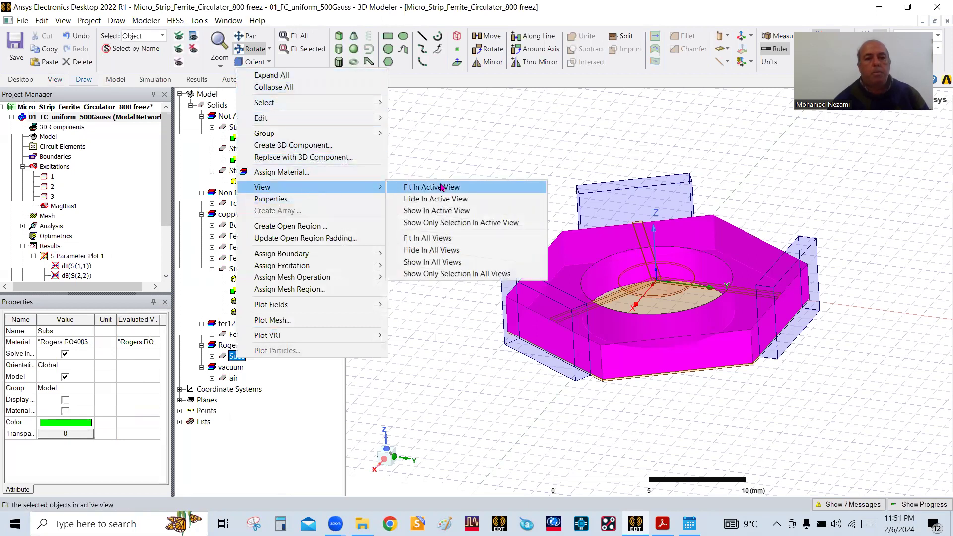
click(432, 211)
right_click(434, 168)
click(474, 175)
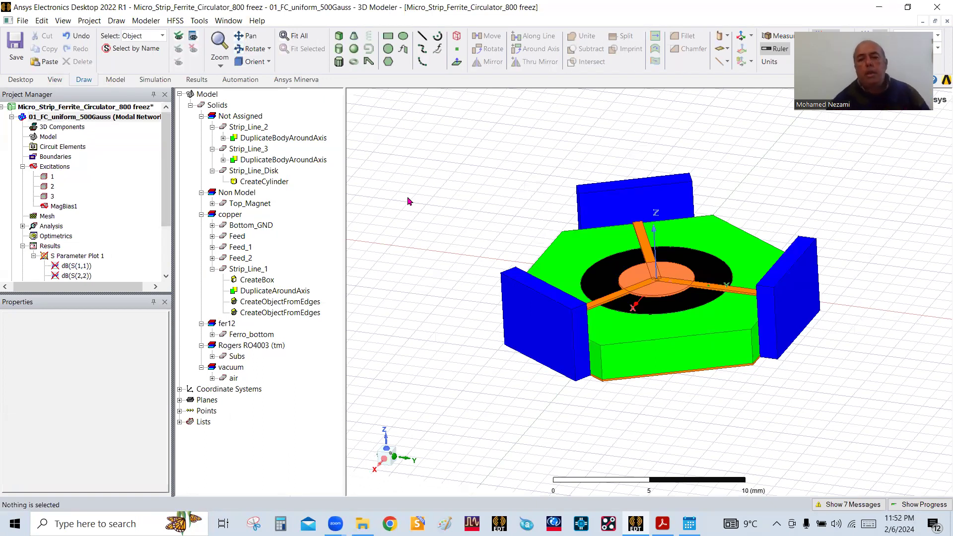
click(251, 49)
drag(623, 283, 643, 347)
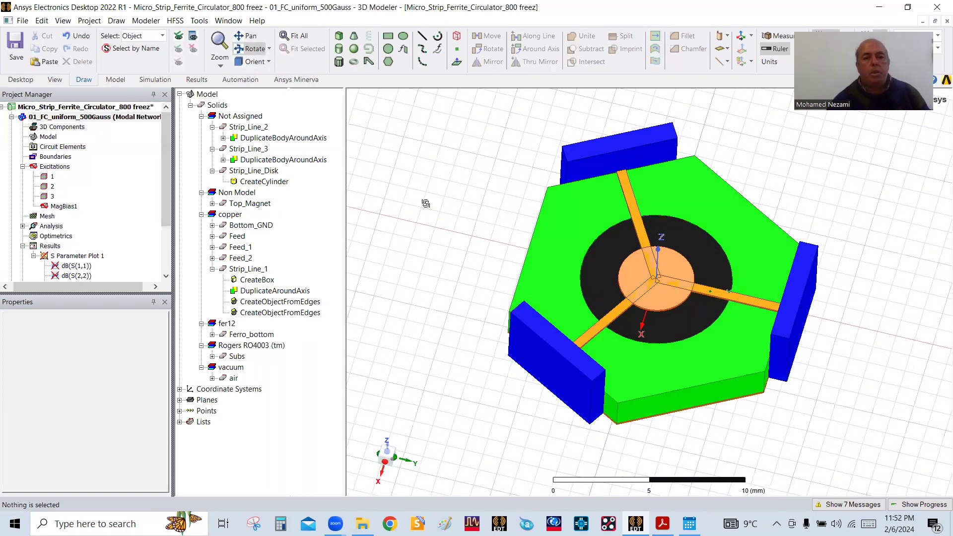
Step: Close the Micro_Strip_Ferrite_Circulator_800 freez project without saving the changes
click(21, 21)
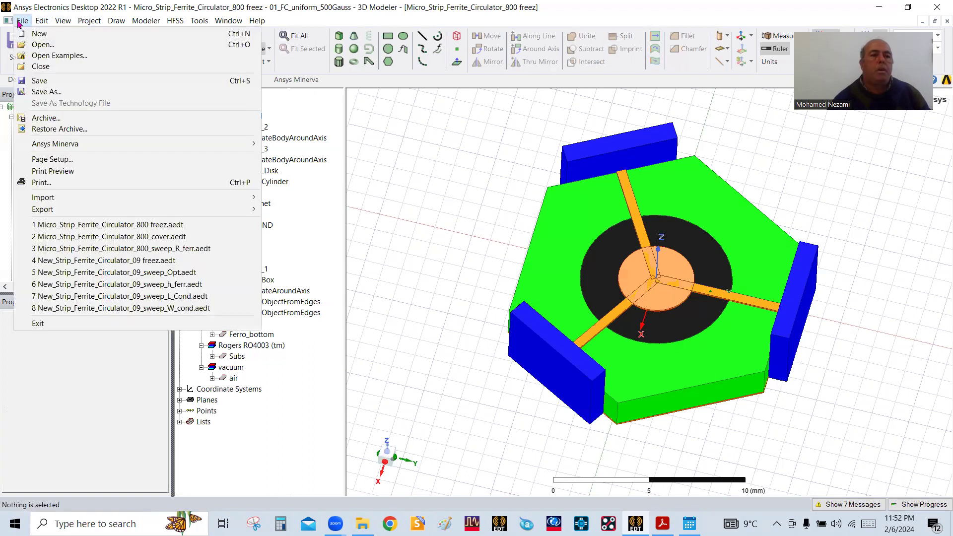
click(41, 67)
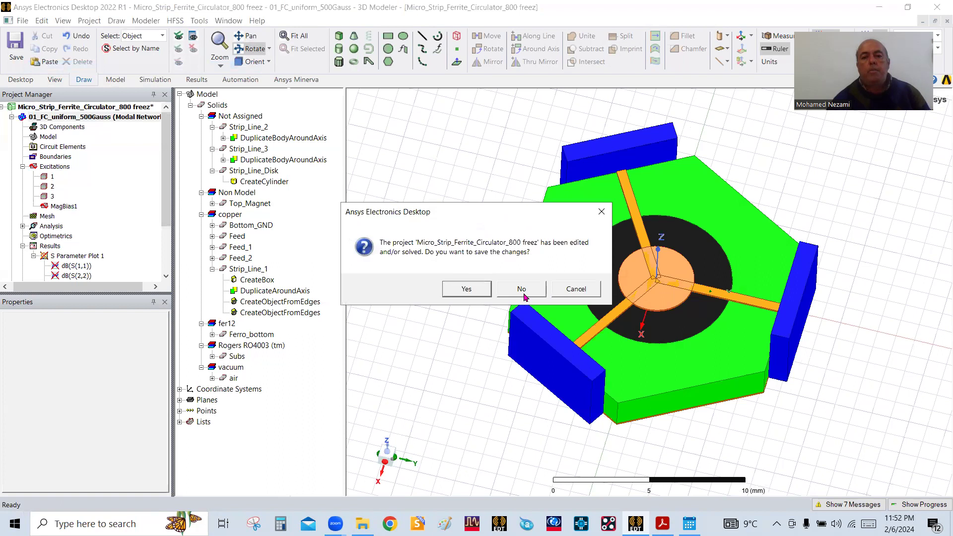
click(522, 290)
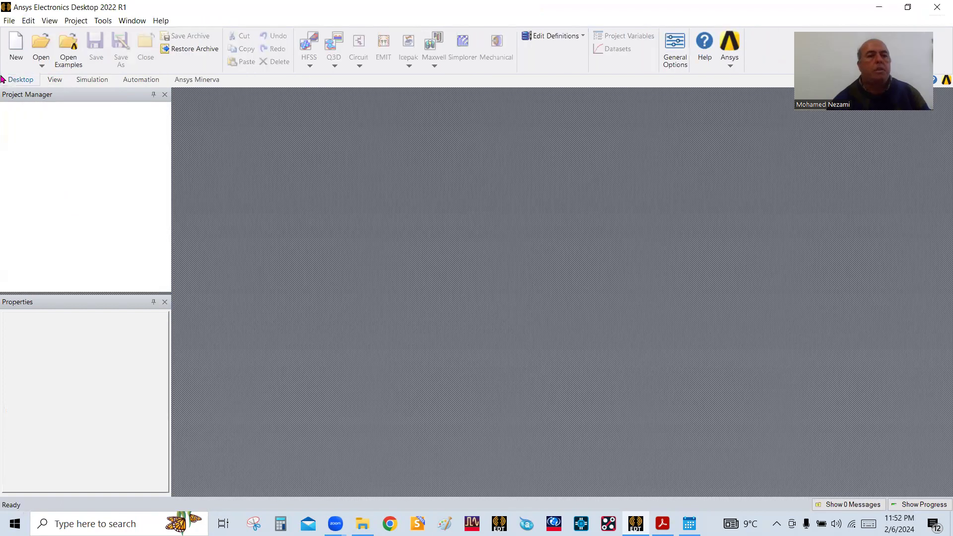
Step: Open the project Micro_Strip_Ferrite_Circulator_800_sweep_h_ferr from the Micro strip SMD Ferrite Circulator 2024 folder
click(8, 21)
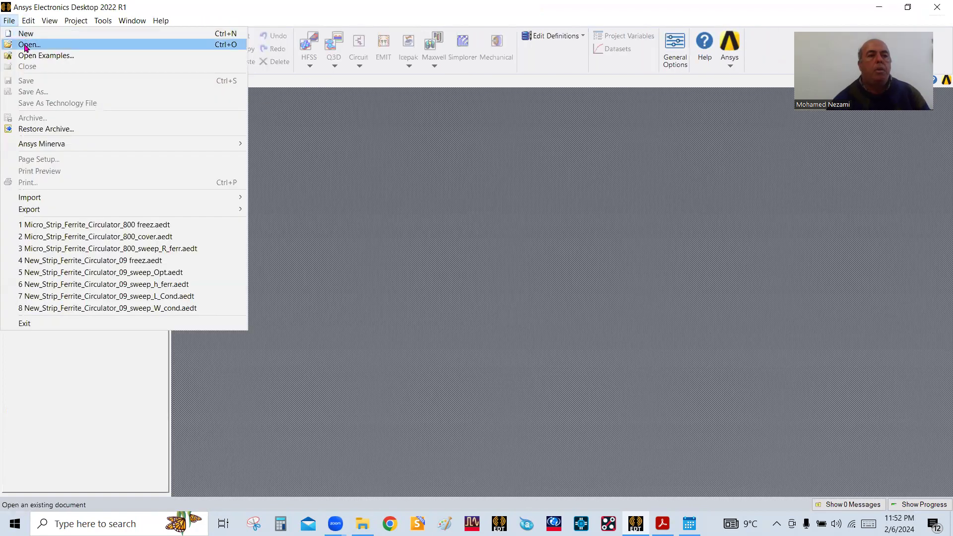
click(26, 45)
drag(655, 199, 655, 279)
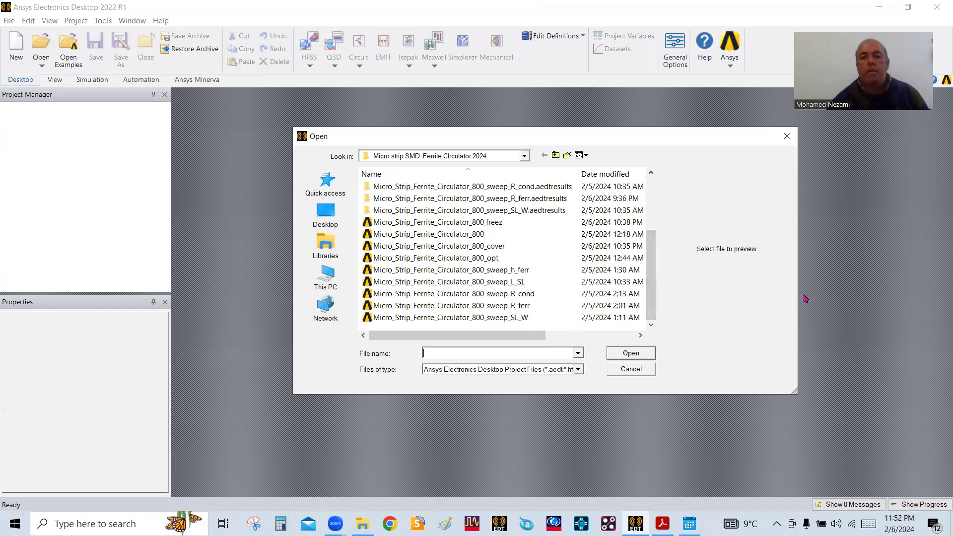
drag(798, 296, 934, 293)
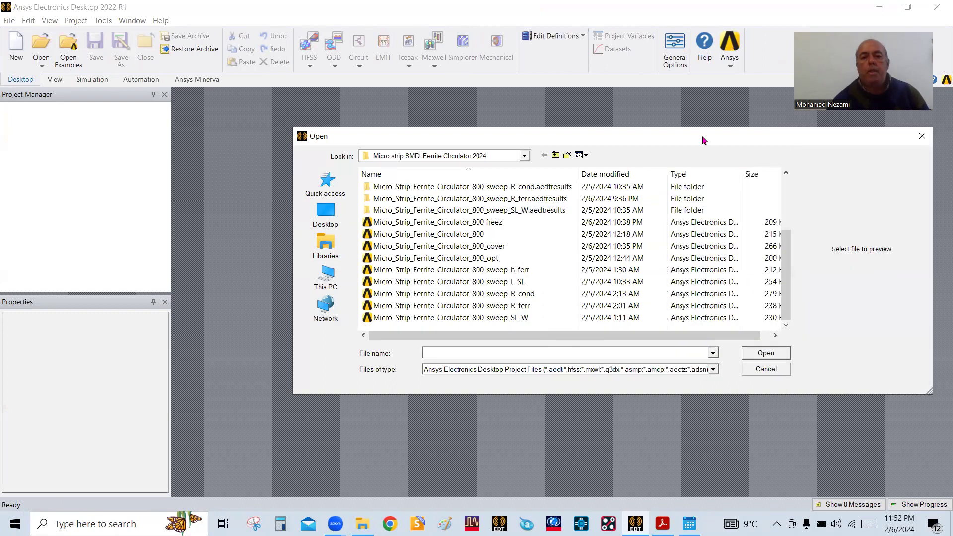
drag(702, 135, 624, 122)
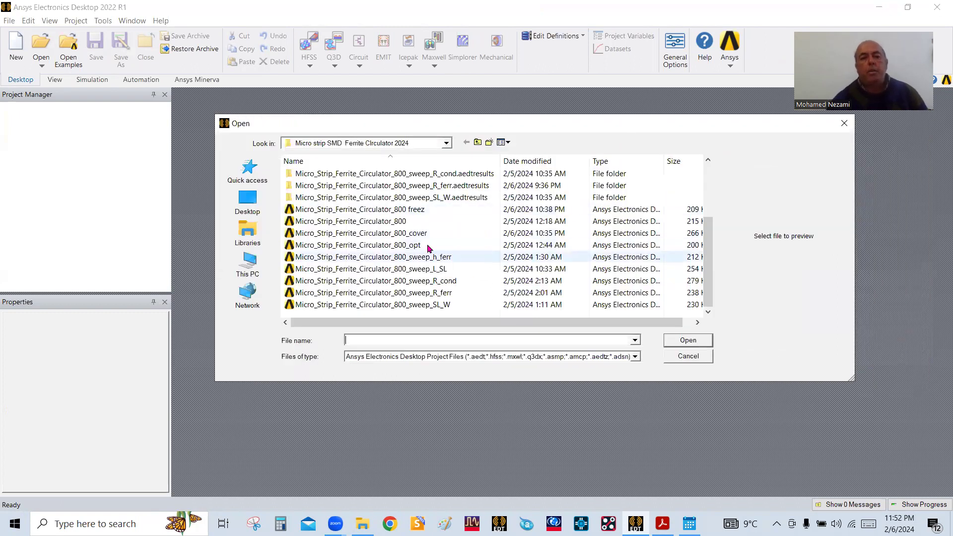
click(408, 258)
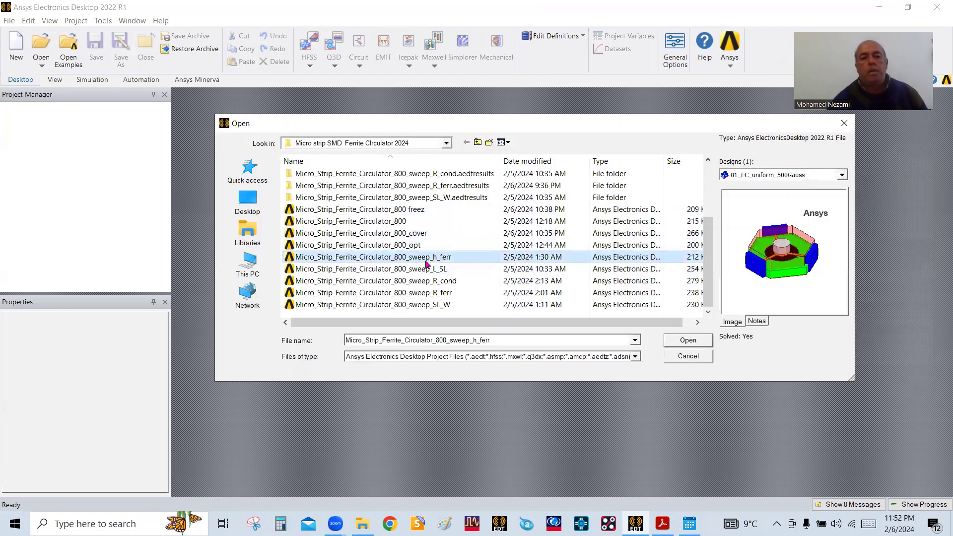
double_click(427, 265)
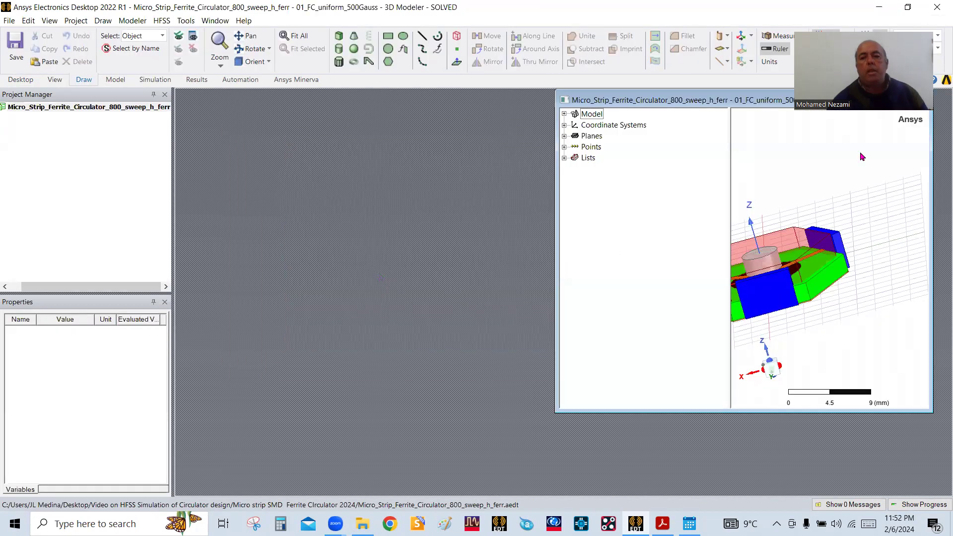
Step: Maximize the modeler window and orbit the circulator to a near-top view
drag(753, 104, 606, 170)
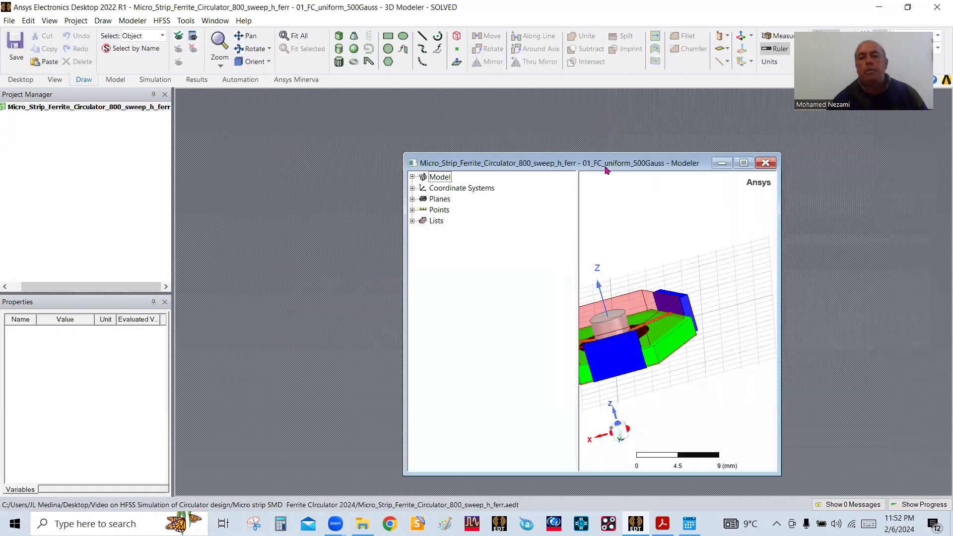
click(742, 162)
click(249, 49)
drag(462, 217, 511, 317)
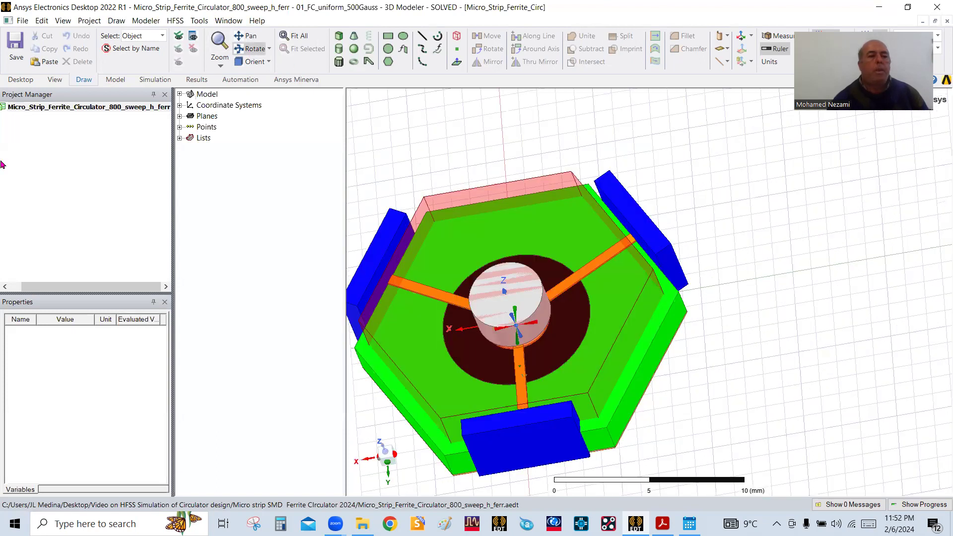
Step: Widen the project tree and expand the project and its 01_FC_uniform_500Gauss design
drag(74, 286, 4, 286)
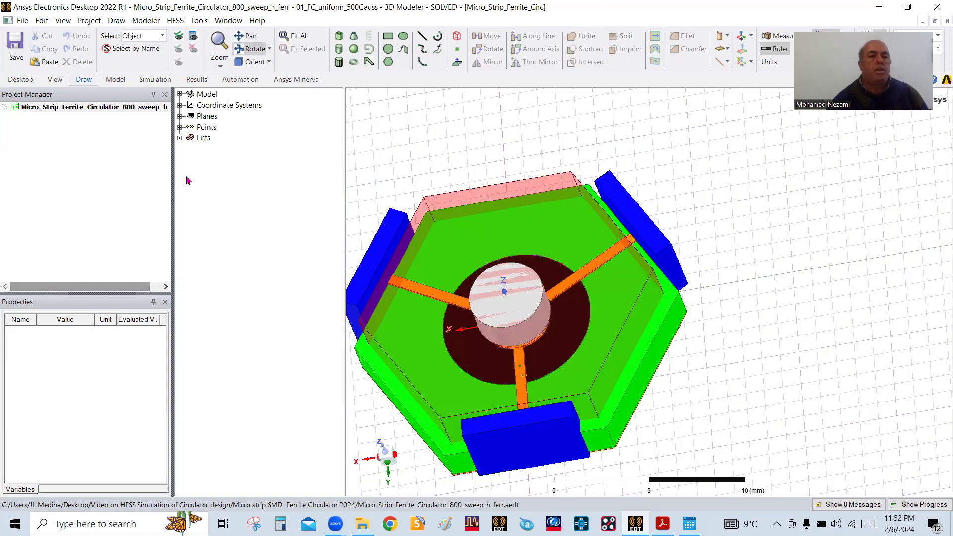
drag(174, 181, 197, 183)
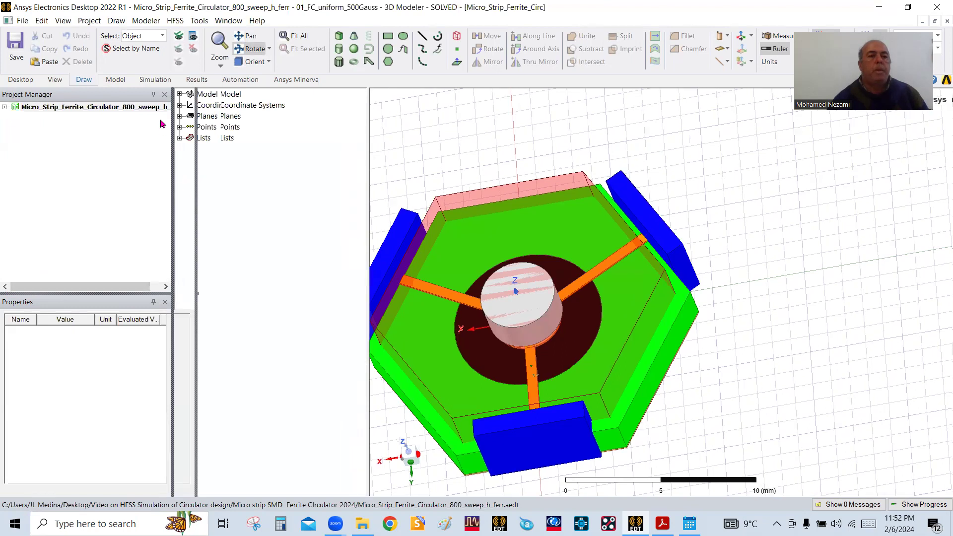
click(5, 108)
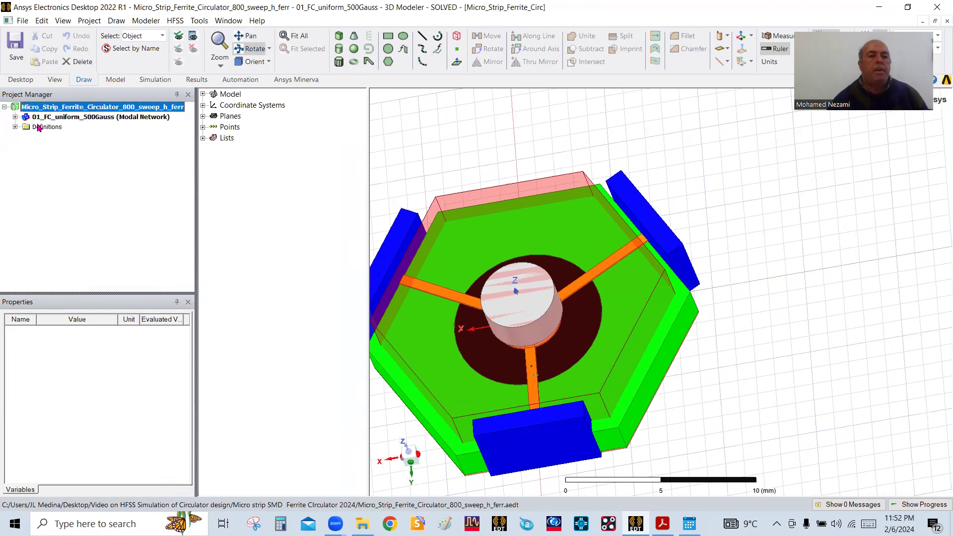
click(16, 117)
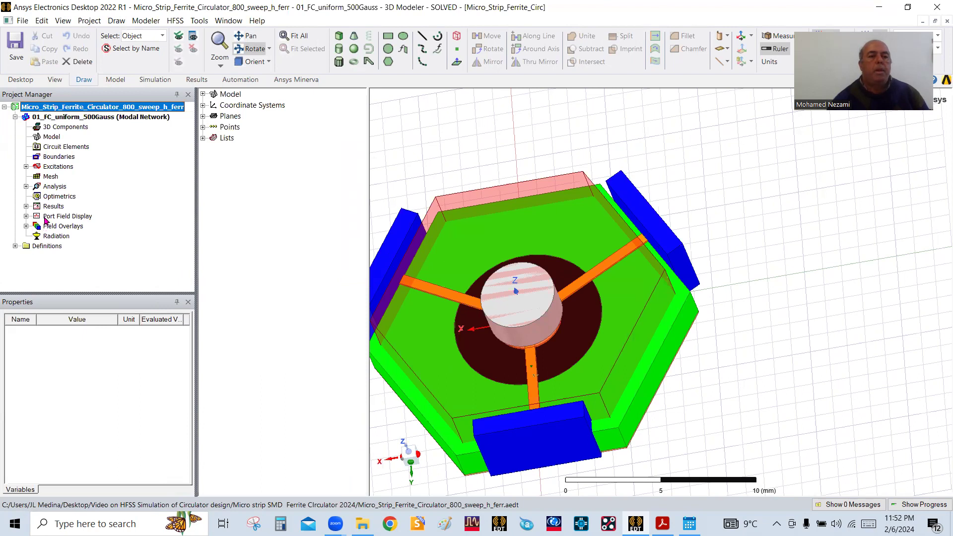
Step: Review the design's local variables and the tuning range and step of h_ferr, and leave without changes
click(176, 20)
click(212, 285)
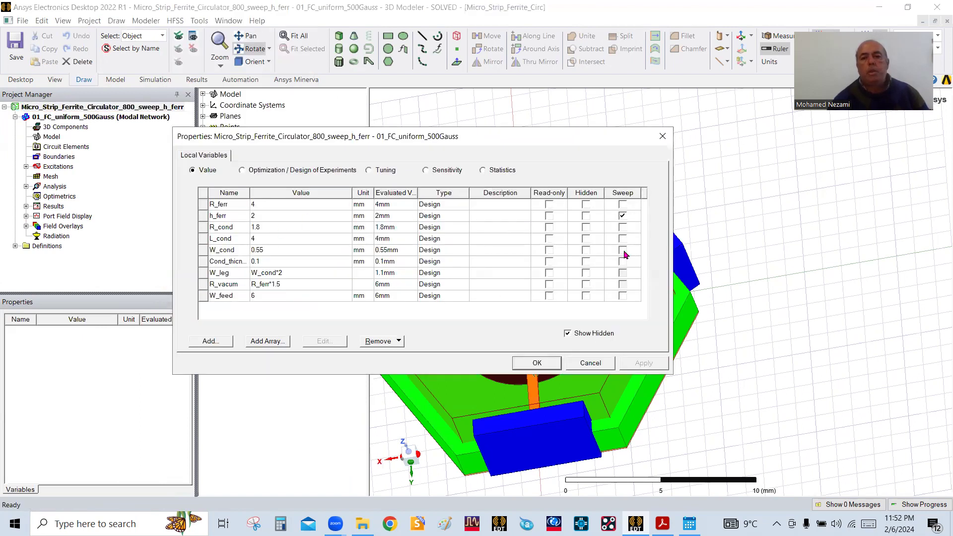
click(207, 219)
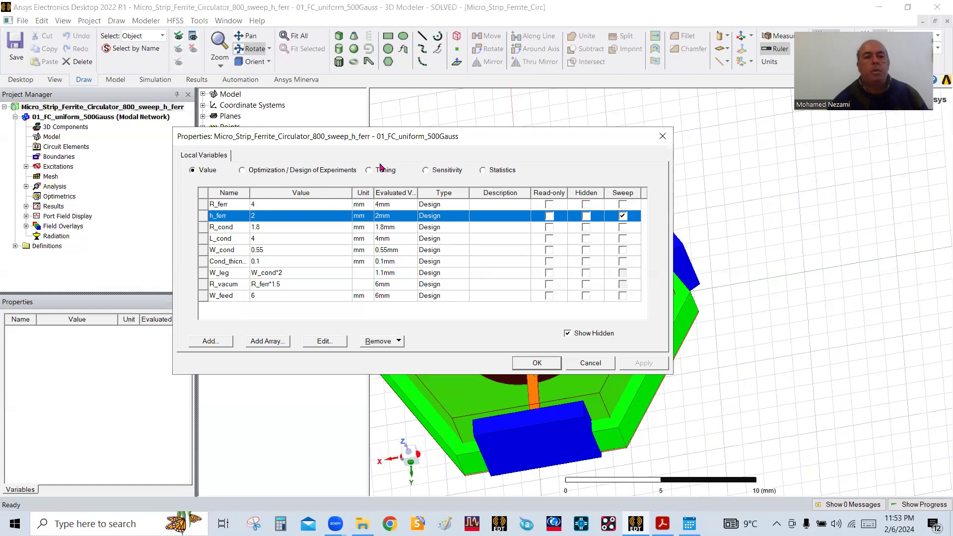
click(385, 172)
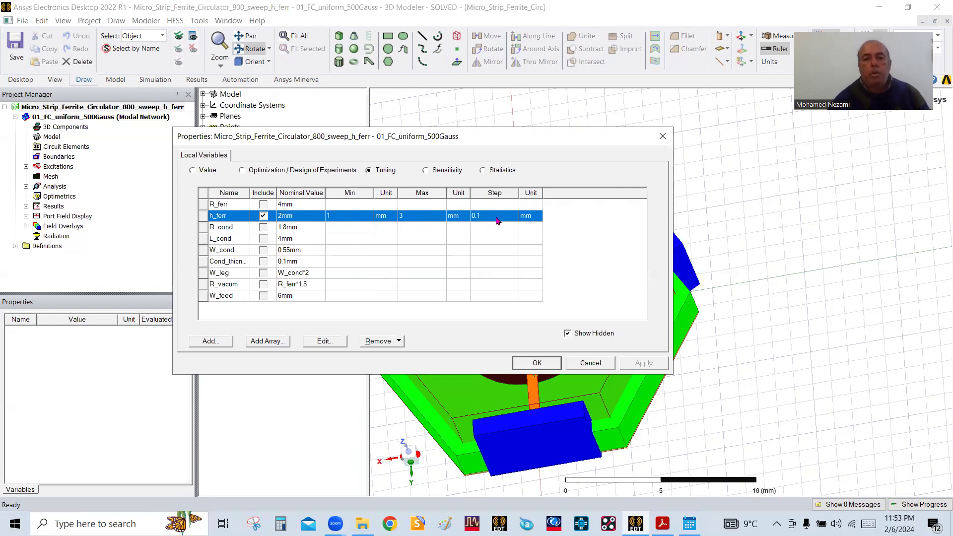
click(592, 368)
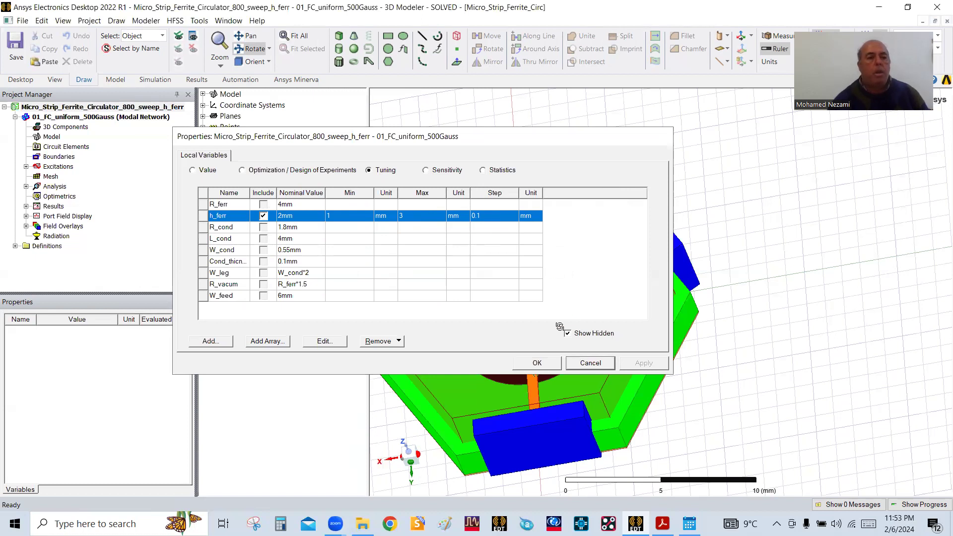
Step: Expand the design's port field display and results, and open S Parameter Plot 1
click(26, 216)
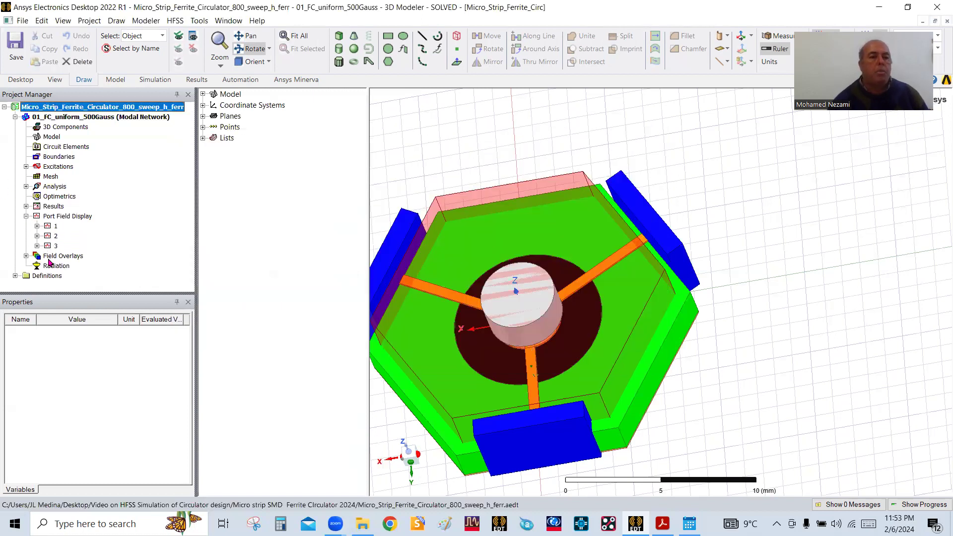
click(26, 207)
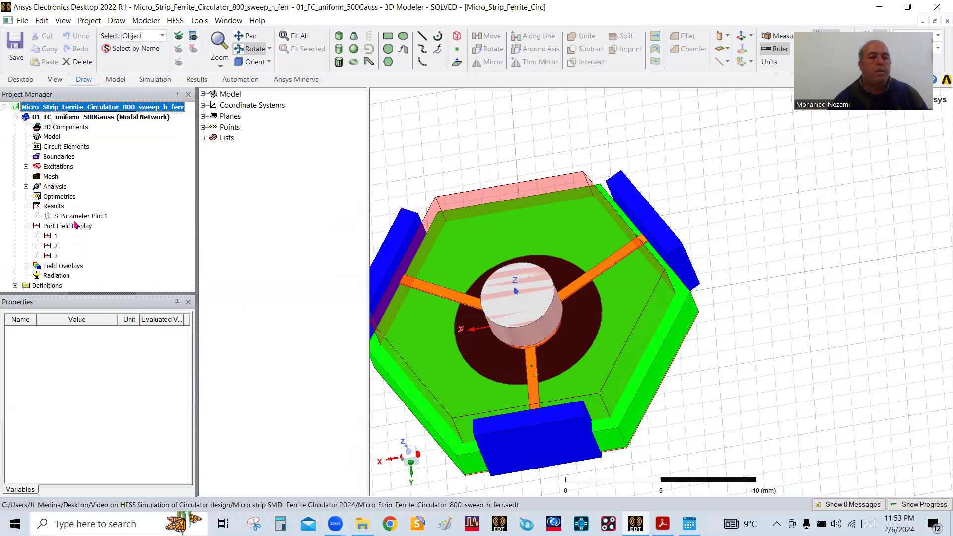
double_click(74, 216)
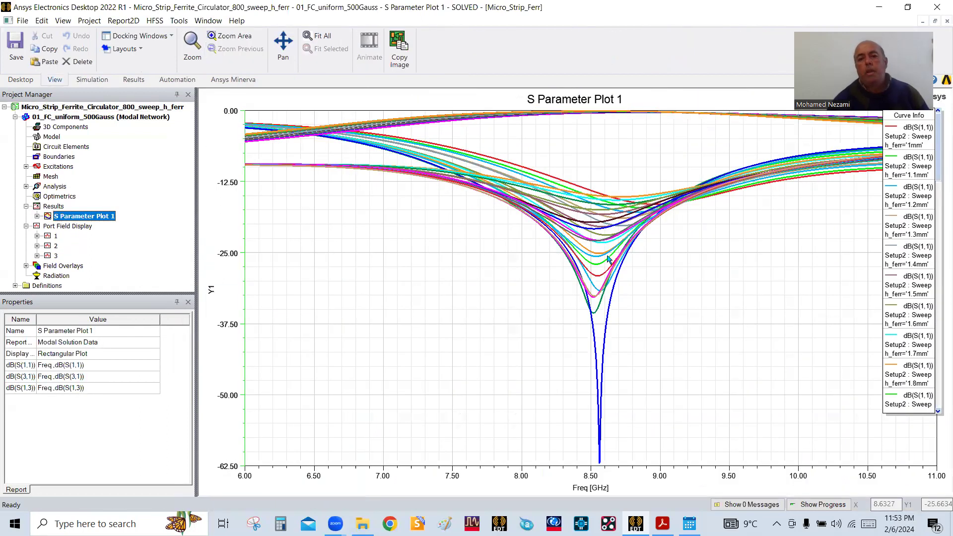
Step: Zoom in on the curve minima near 8.5 GHz, identify the h_ferr value of the deepest dB(S(1,1)) curve, and zoom back out
scroll(620, 323, up, 3)
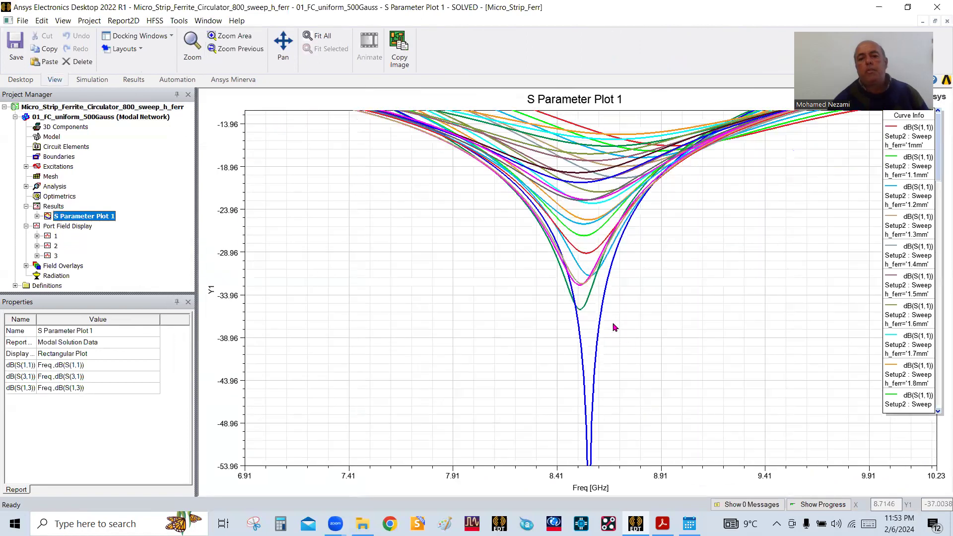
scroll(613, 329, up, 2)
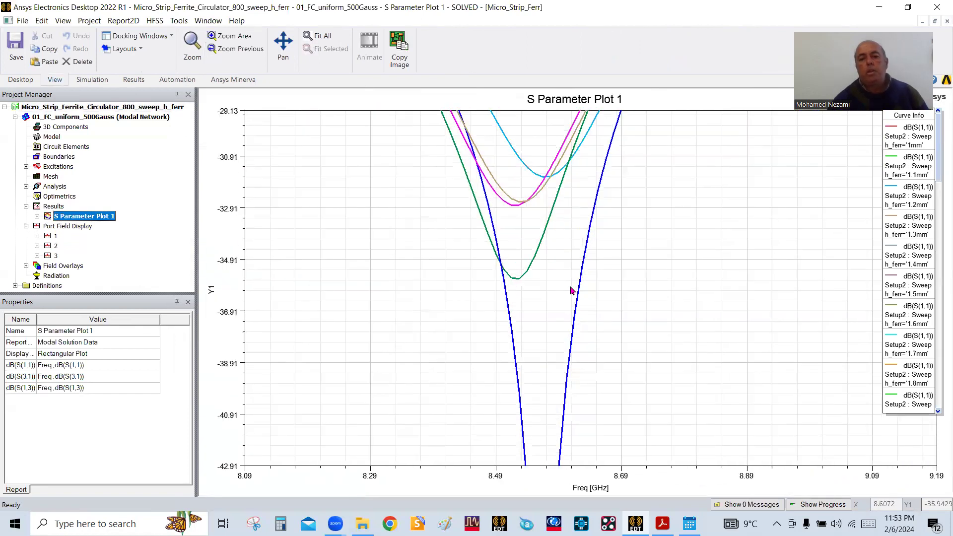
mouse_move(579, 292)
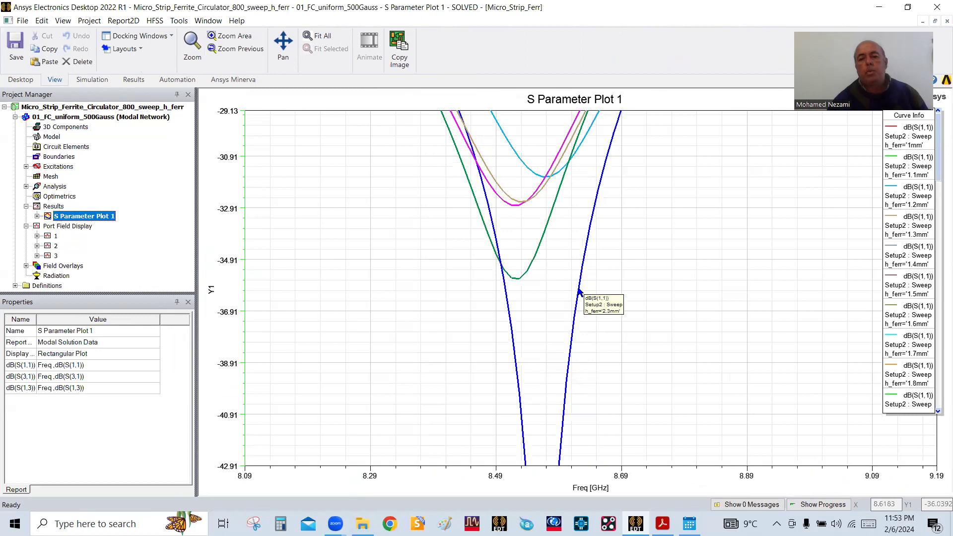
scroll(558, 269, down, 3)
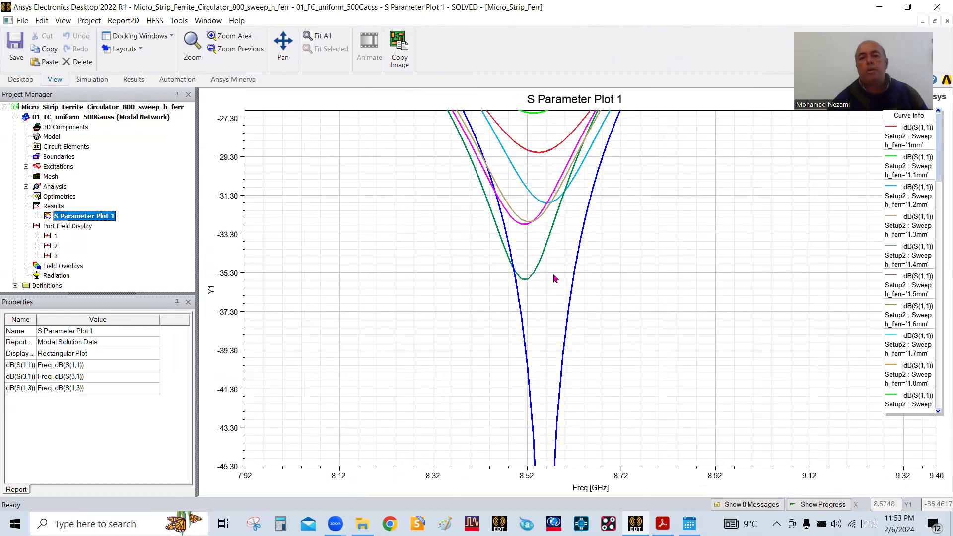
scroll(564, 268, down, 5)
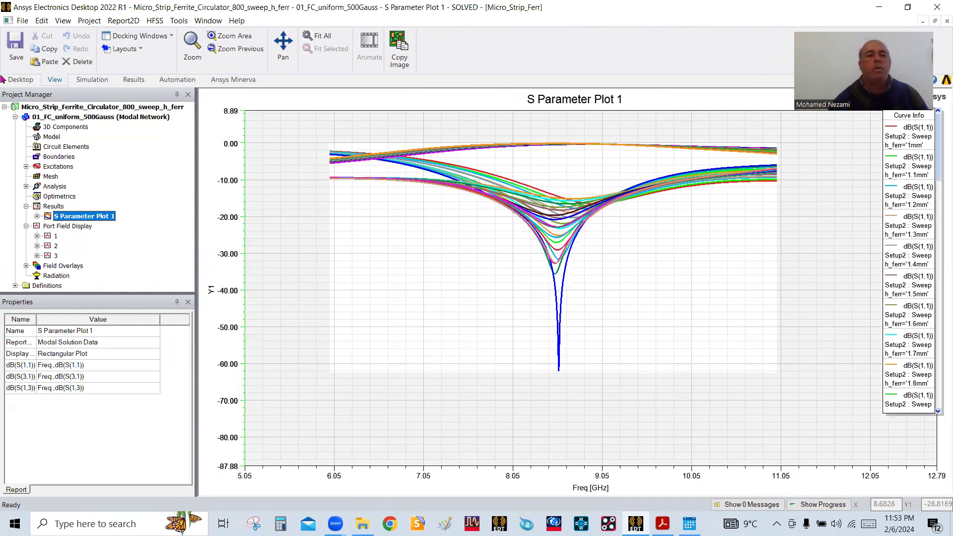
Step: Close the h_ferr sweep project, open Micro_Strip_Ferrite_Circulator_800_sweep_R_ferr, and maximize its modeler window
click(15, 23)
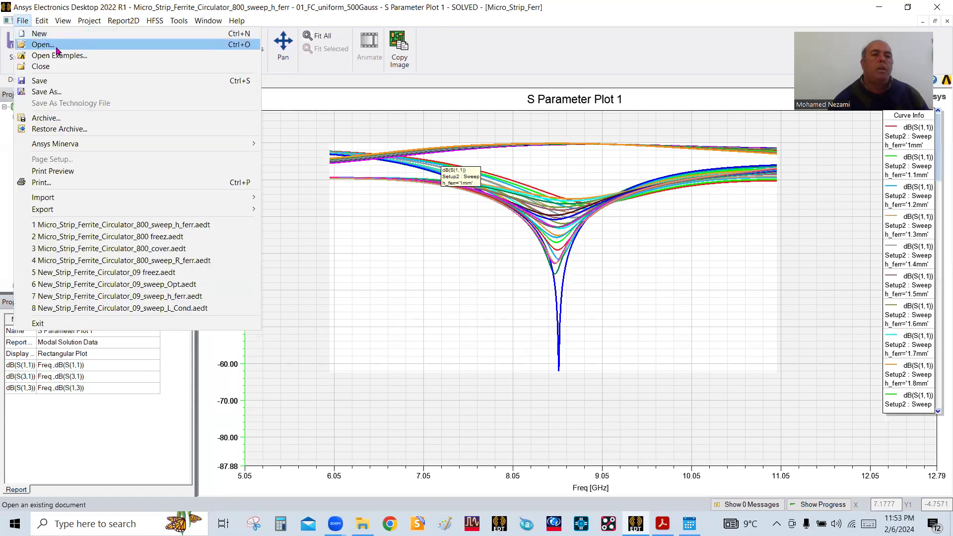
click(41, 66)
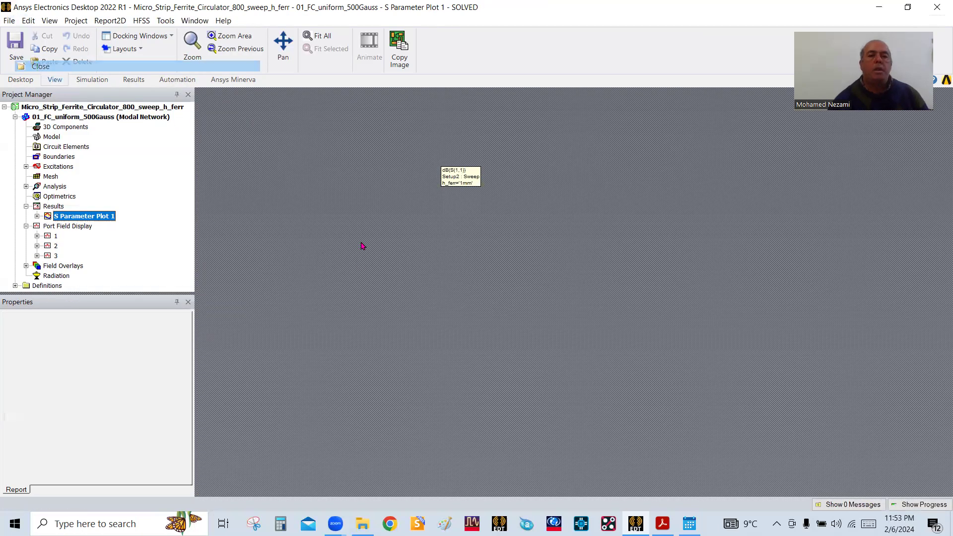
click(9, 21)
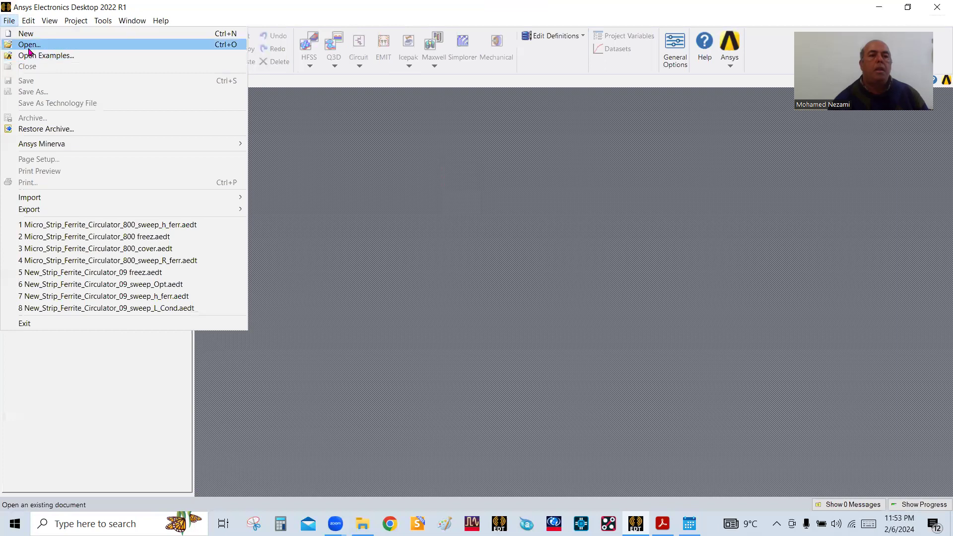
click(30, 43)
scroll(448, 279, down, 3)
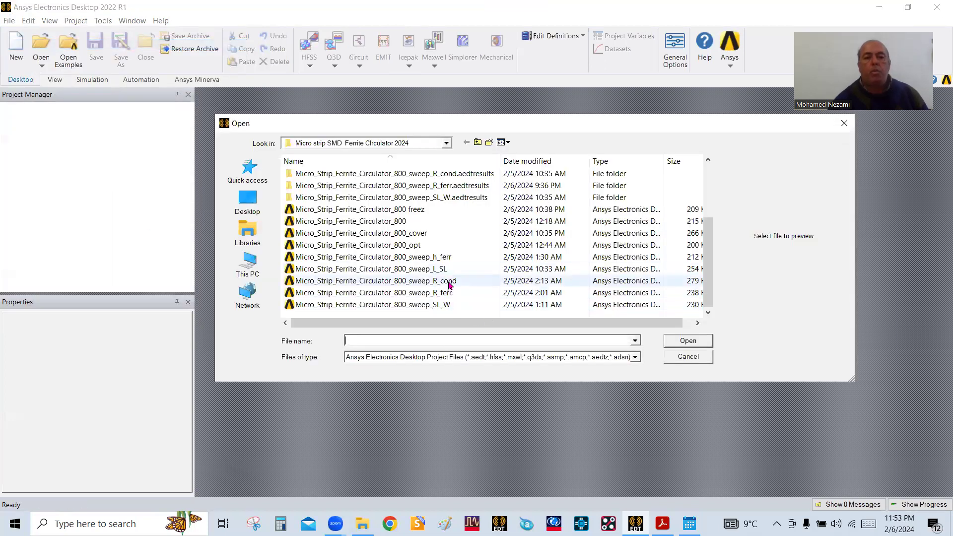
click(457, 283)
click(437, 257)
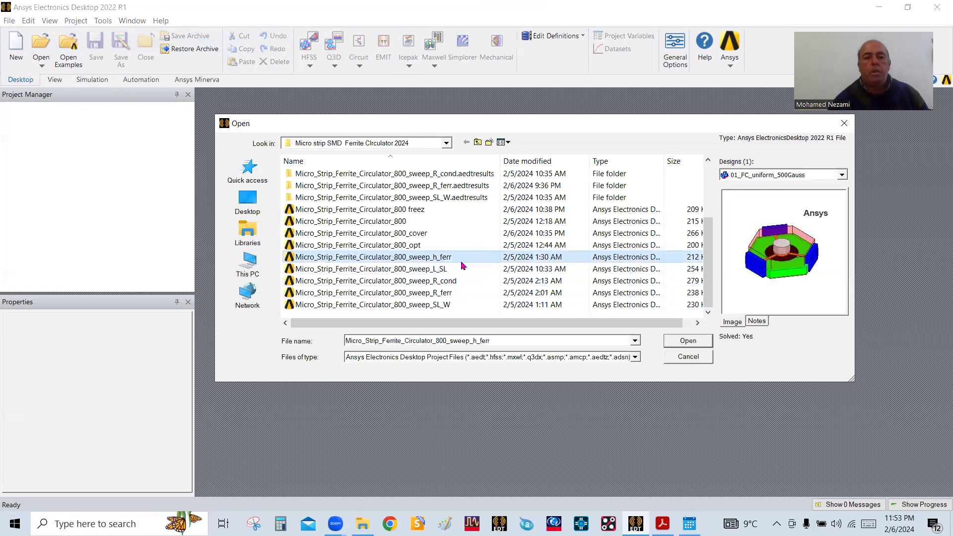
click(440, 269)
click(448, 282)
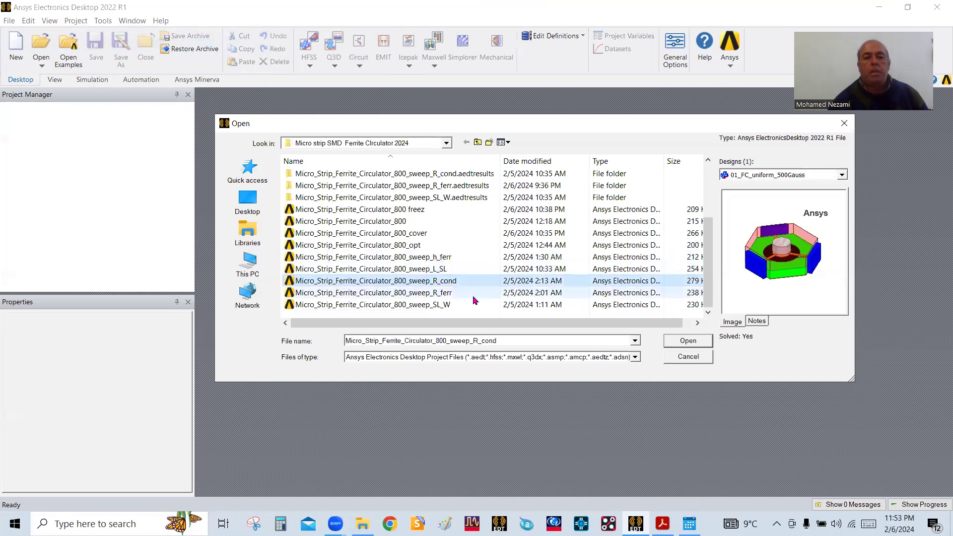
click(437, 293)
double_click(399, 296)
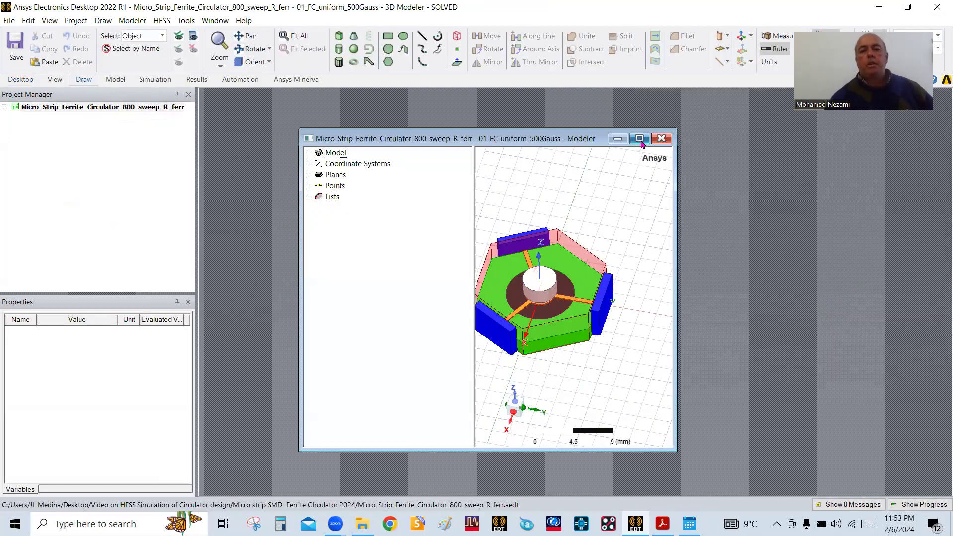
click(637, 141)
Step: Expand the project's 01_FC_uniform_500Gauss design with its port field display and results, and open S Parameter Plot 1
click(4, 107)
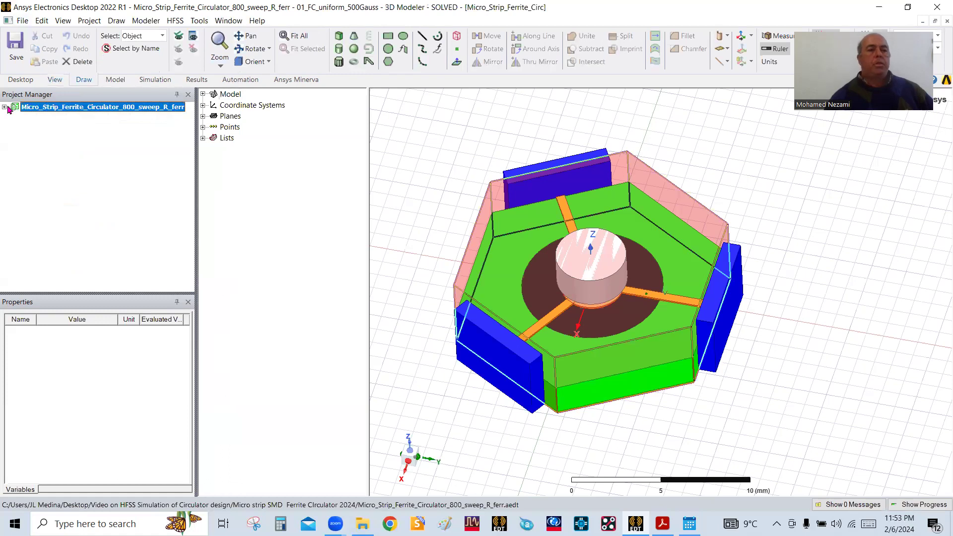
click(15, 117)
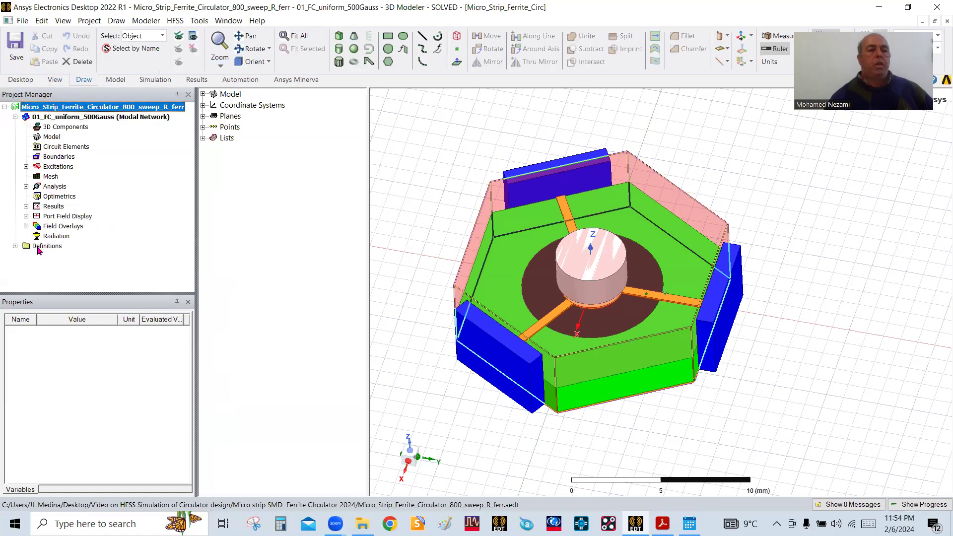
click(27, 216)
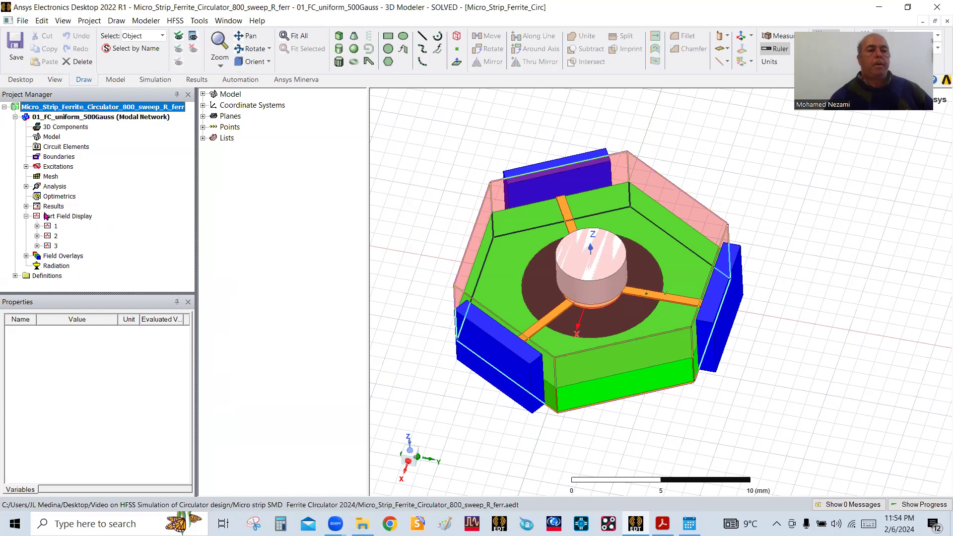
click(27, 206)
double_click(79, 217)
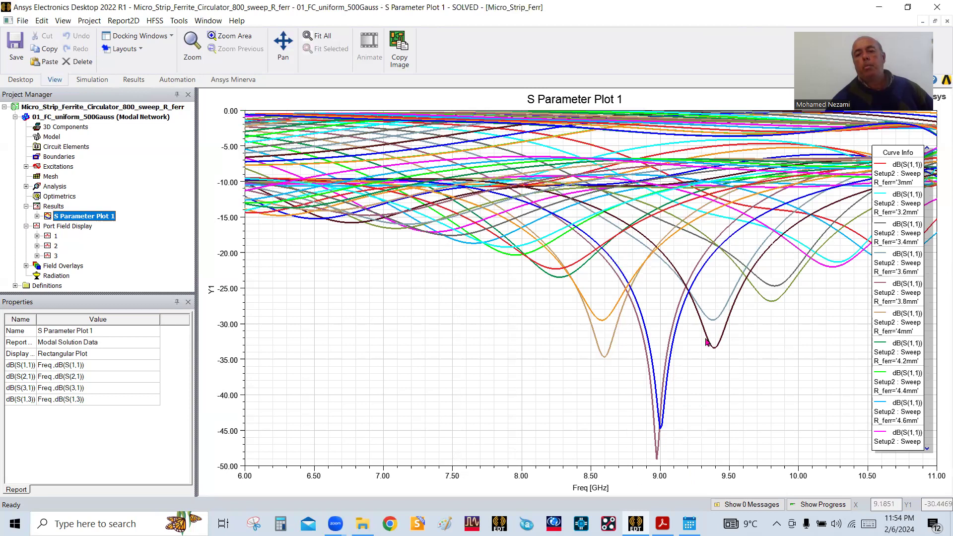
Step: Highlight the curve with its minimum near 9.8 GHz to identify its R_ferr value, and clear the selection
click(739, 352)
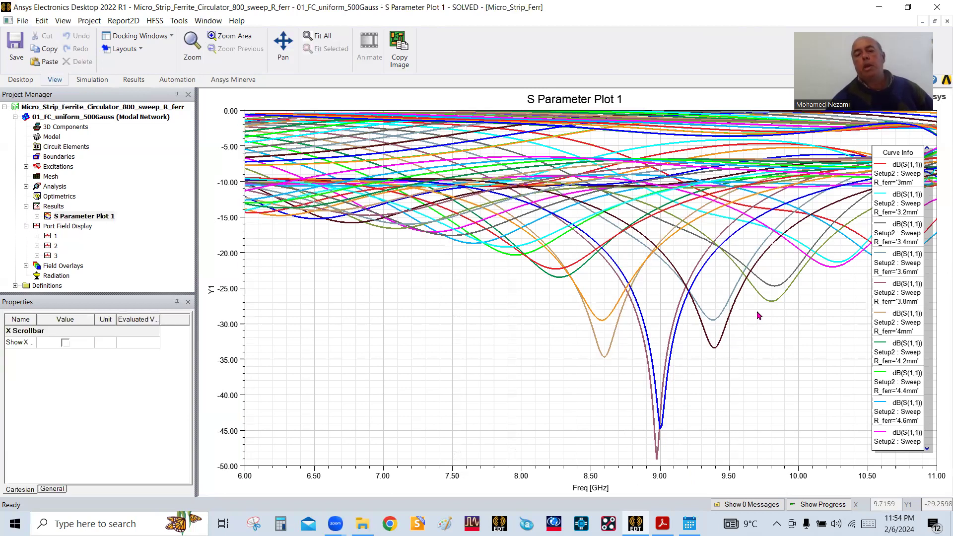
click(796, 291)
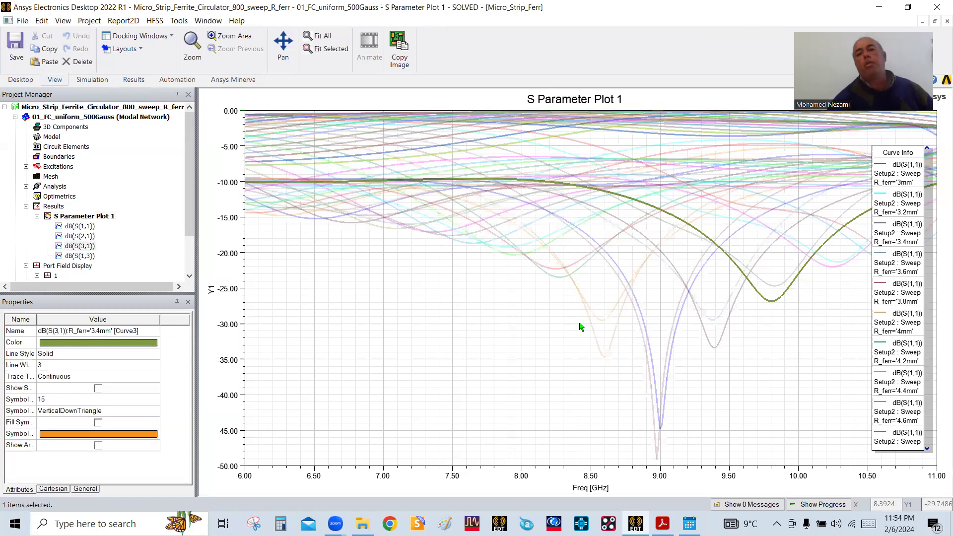
click(434, 335)
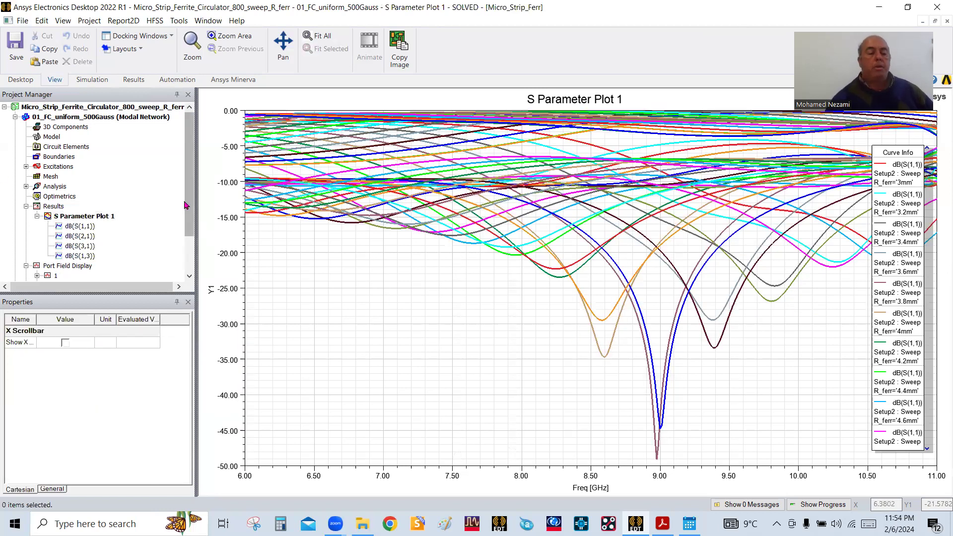
Step: Close the R_ferr sweep project and open Micro_Strip_Ferrite_Circulator_800_opt
click(22, 20)
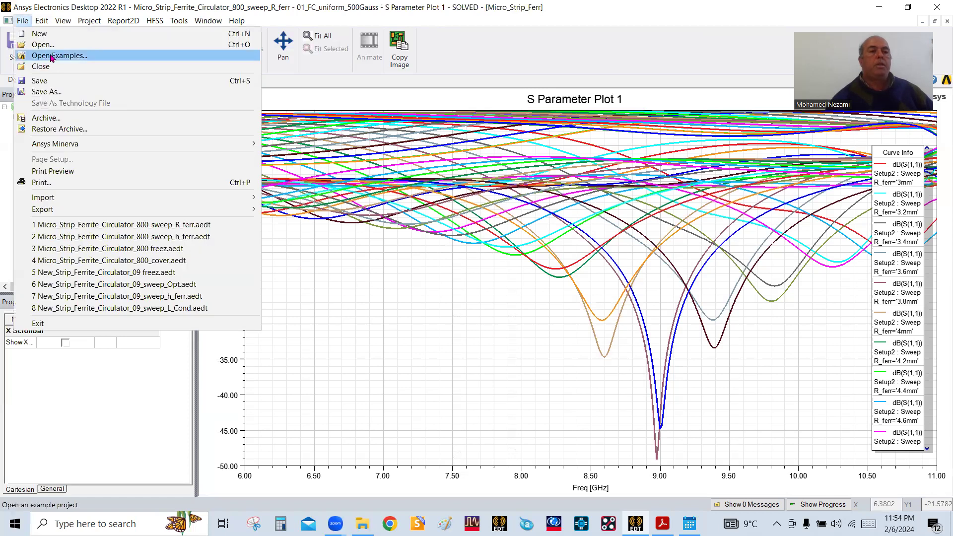
click(55, 66)
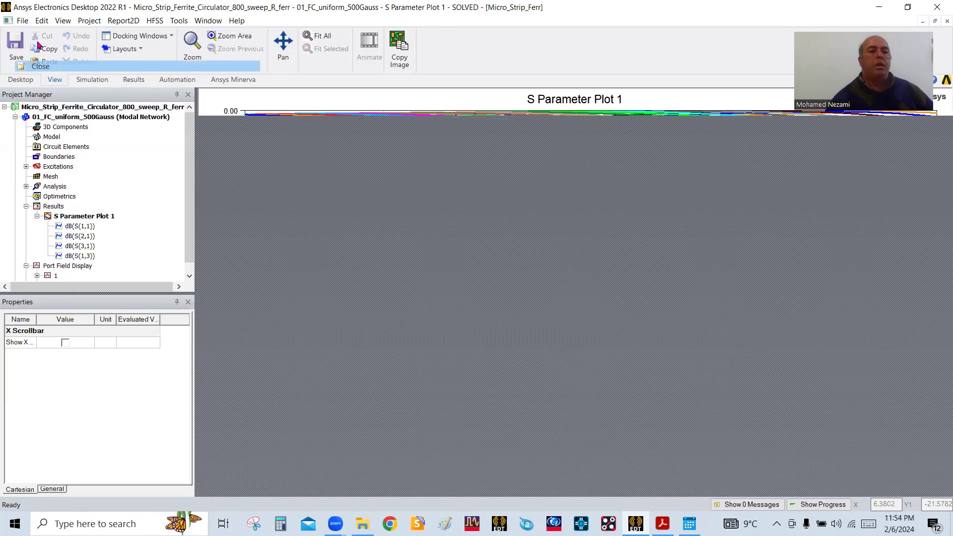
click(9, 20)
click(25, 44)
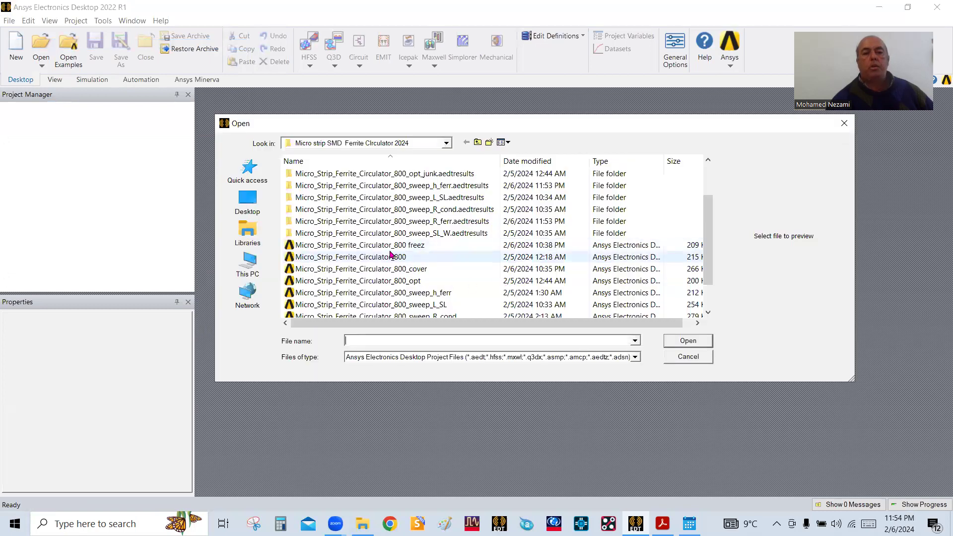
double_click(413, 281)
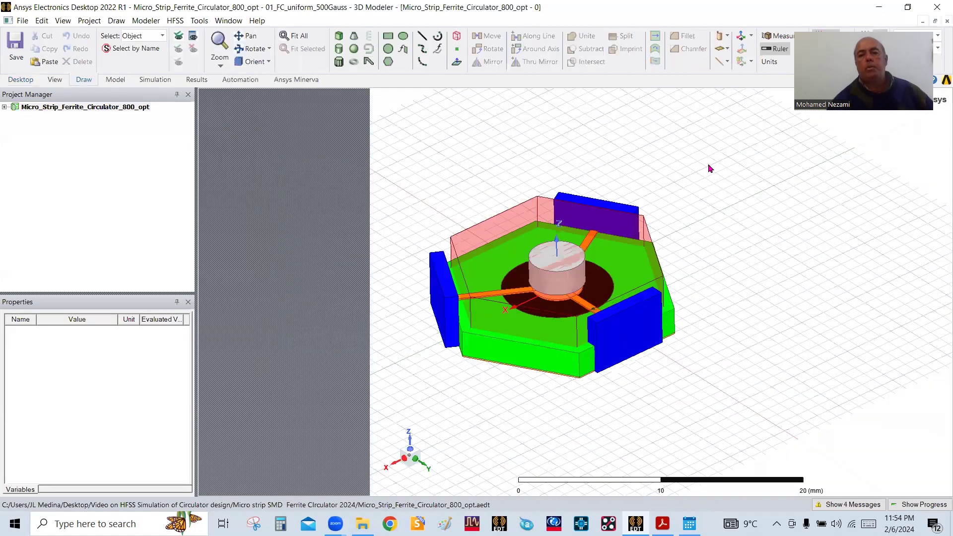
Step: Rotate the circulator model to view it from above, expand the design's results, and open S Parameter Plot 1
click(252, 49)
drag(655, 323, 657, 362)
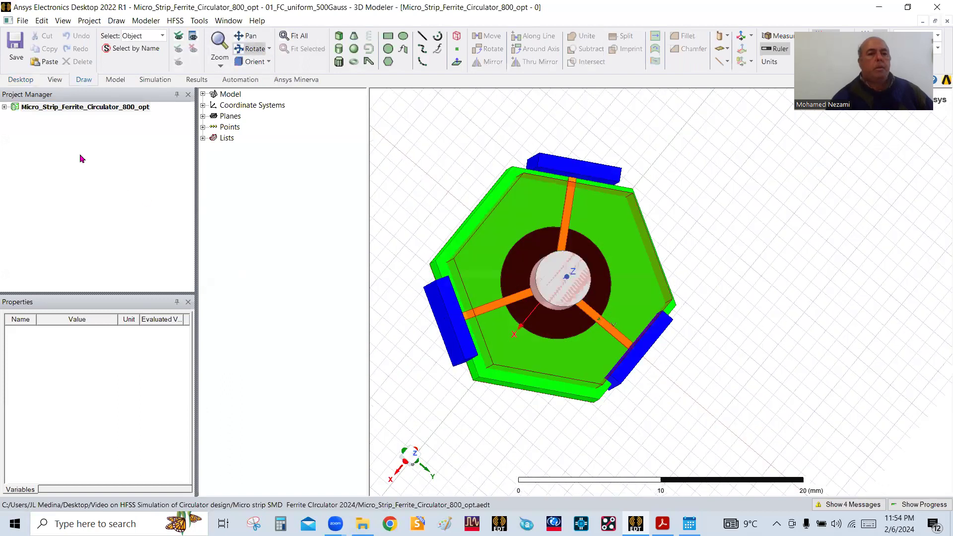
click(4, 107)
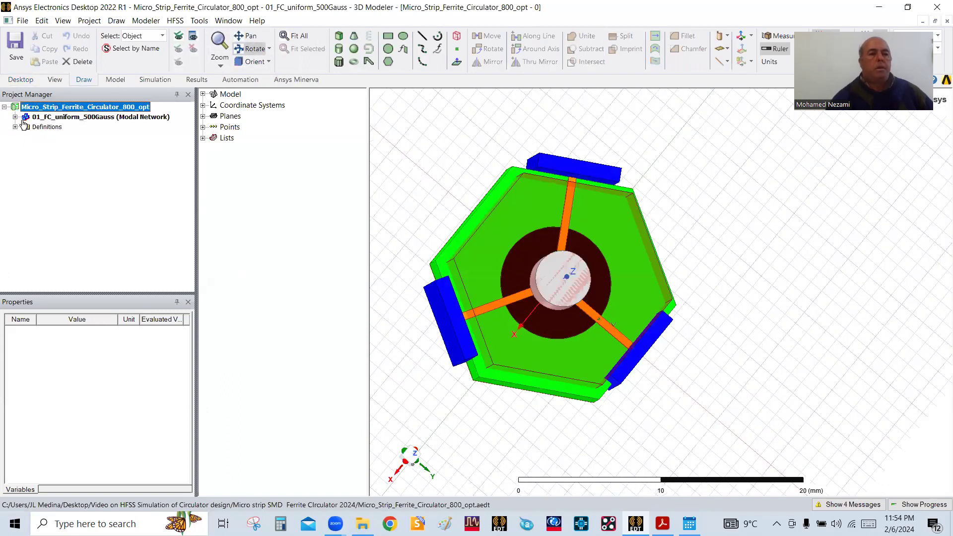
click(16, 117)
click(26, 206)
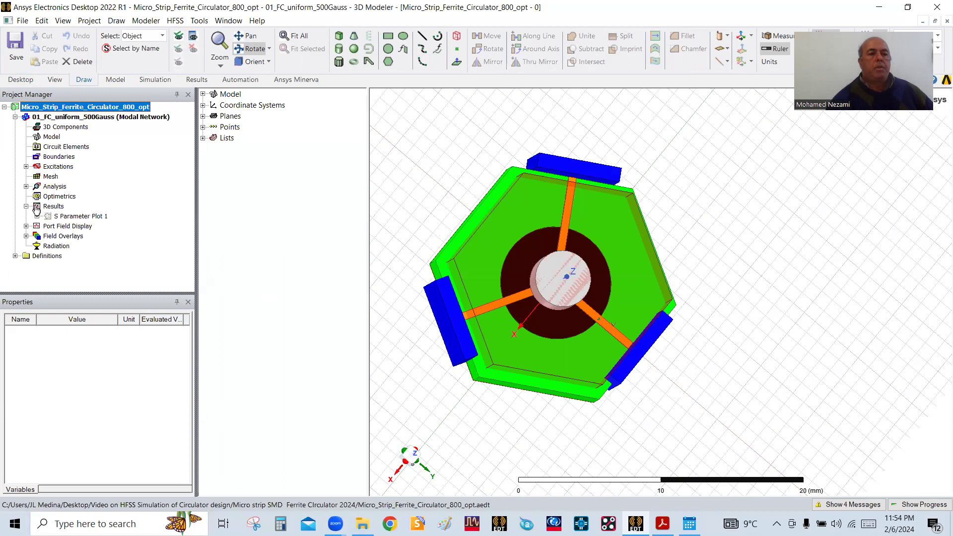
double_click(79, 217)
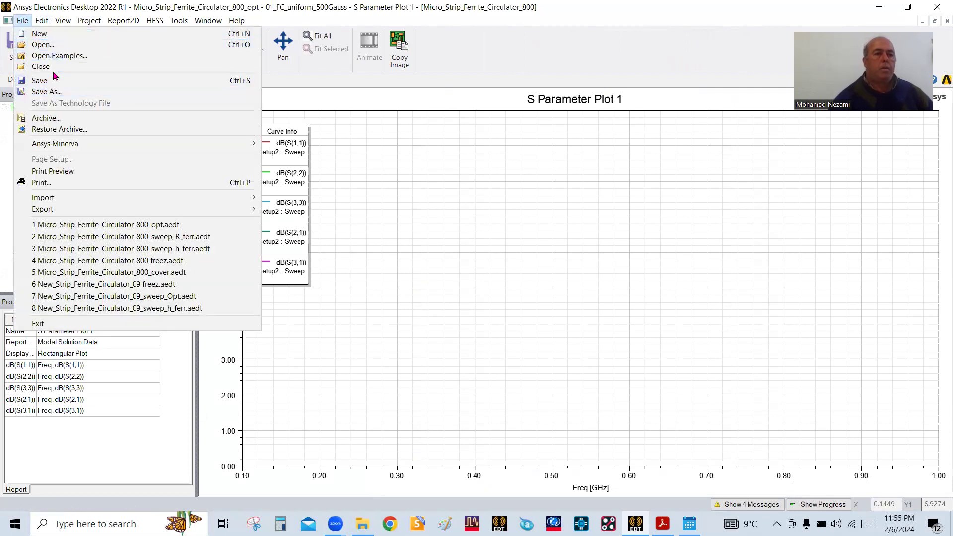
Step: Close the opt project, open Micro_Strip_Ferrite_Circulator_800 freez, and maximize its modeler window
click(50, 68)
click(9, 20)
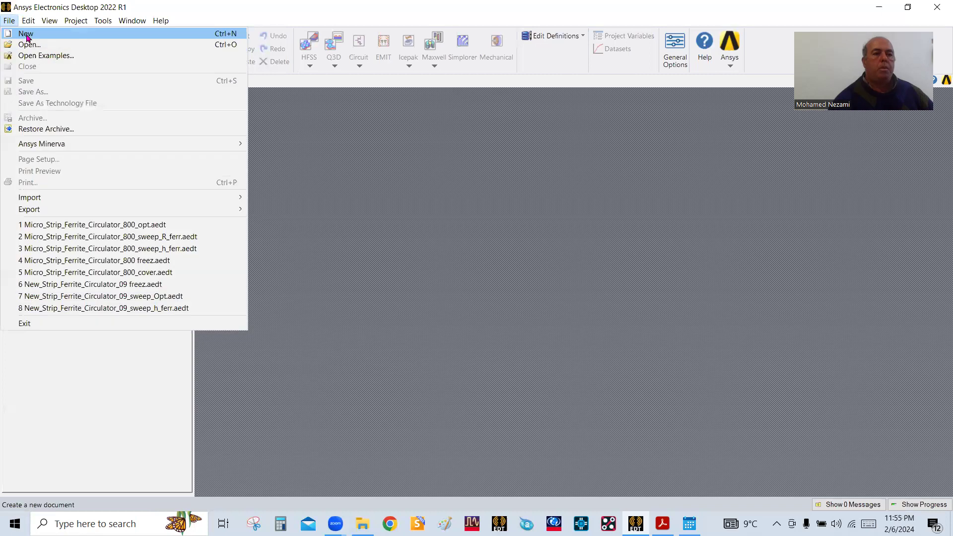
click(27, 44)
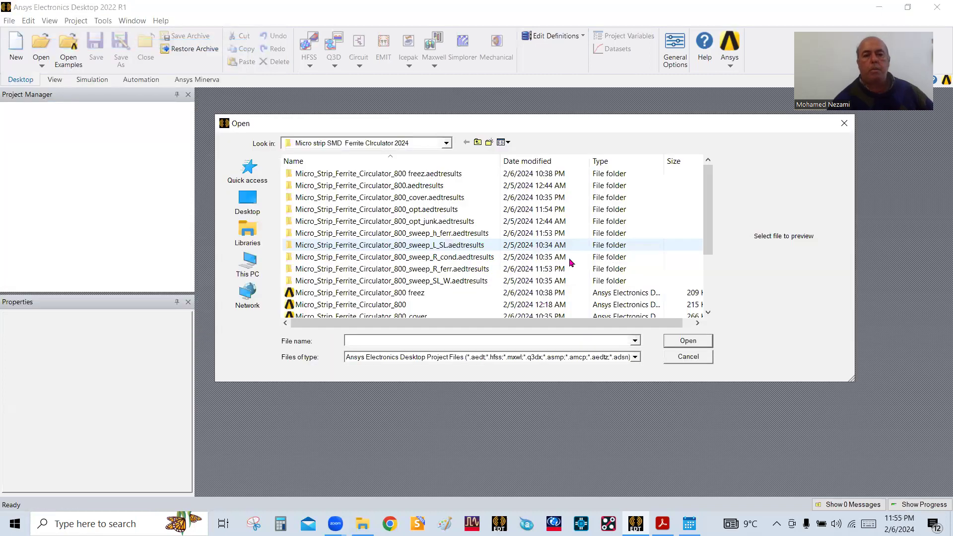
scroll(476, 268, down, 2)
click(406, 221)
double_click(406, 221)
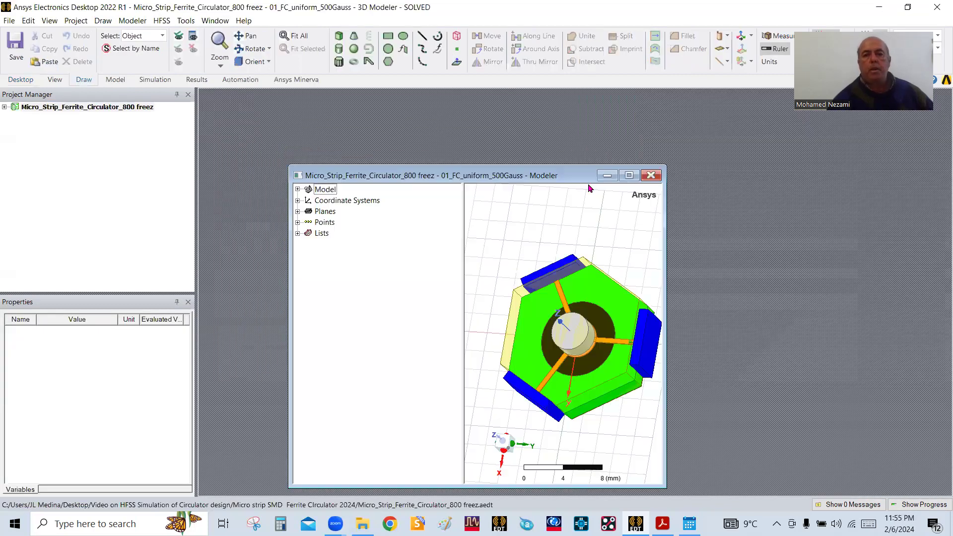
click(629, 175)
Step: Rotate the circulator model, expand the design's port field display and results, and open S Parameter Plot 1
click(250, 49)
drag(662, 283, 642, 283)
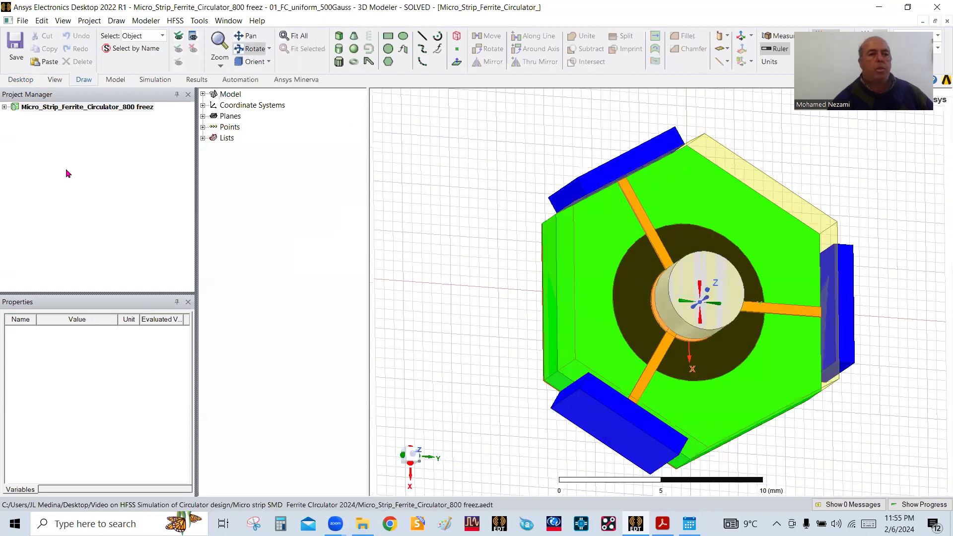
click(4, 107)
click(15, 117)
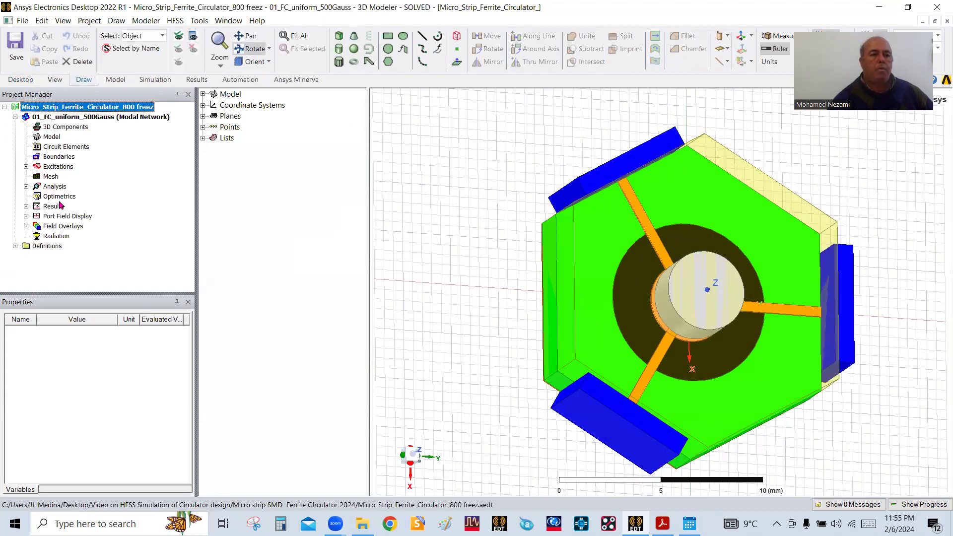
click(26, 217)
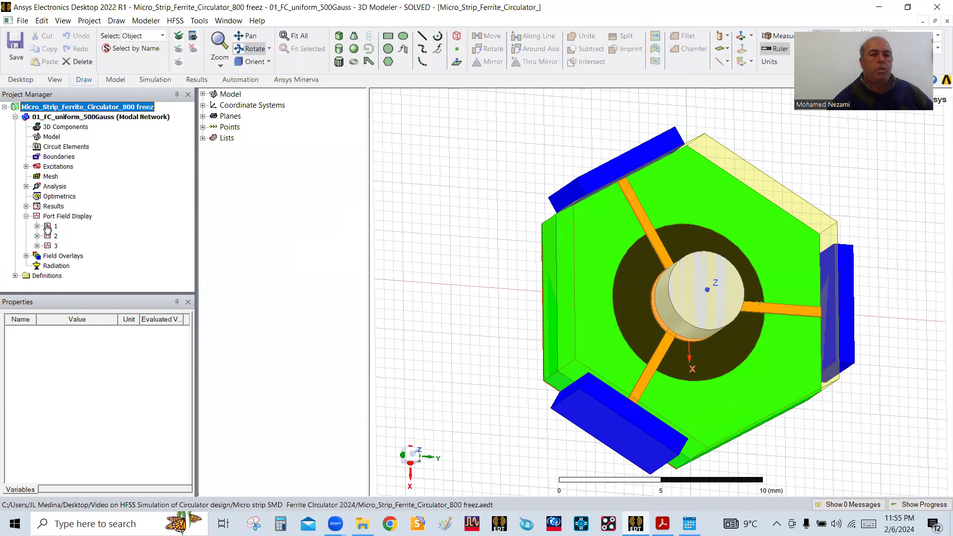
click(27, 206)
double_click(80, 216)
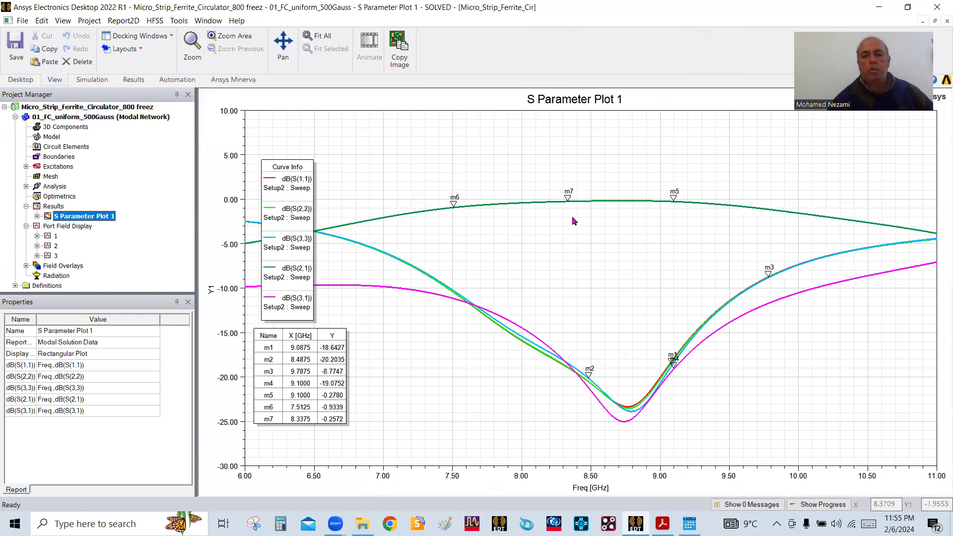
Step: Move the dB(S(2,1)) curve markers m7 to 8.75 GHz, m5 to 9.3375 GHz and m6 to 7.8375 GHz
drag(569, 201, 625, 199)
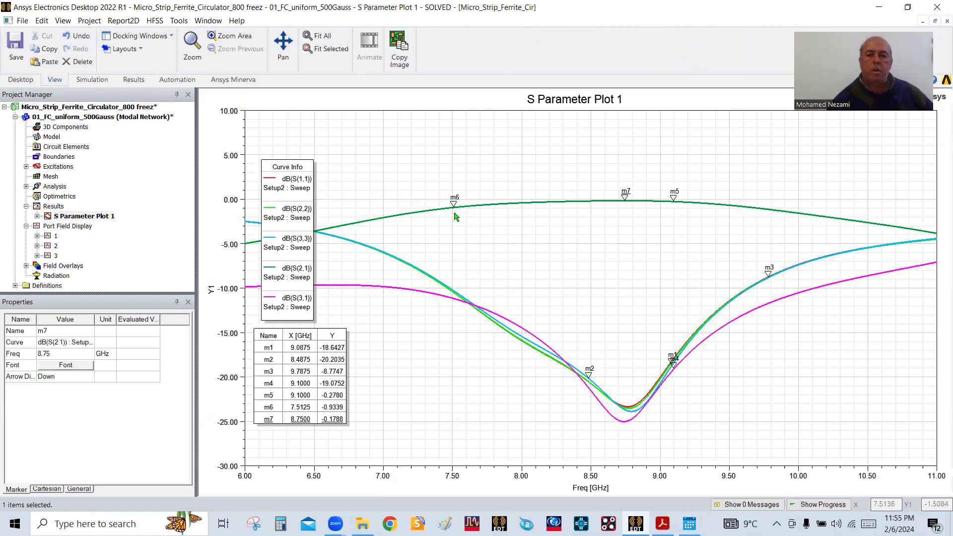
click(674, 200)
drag(674, 200, 799, 217)
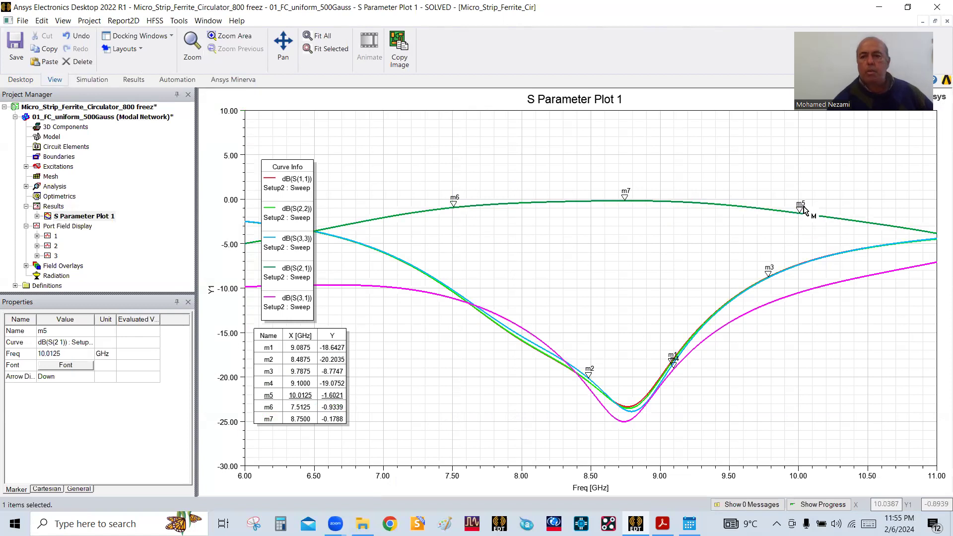
drag(801, 210, 706, 206)
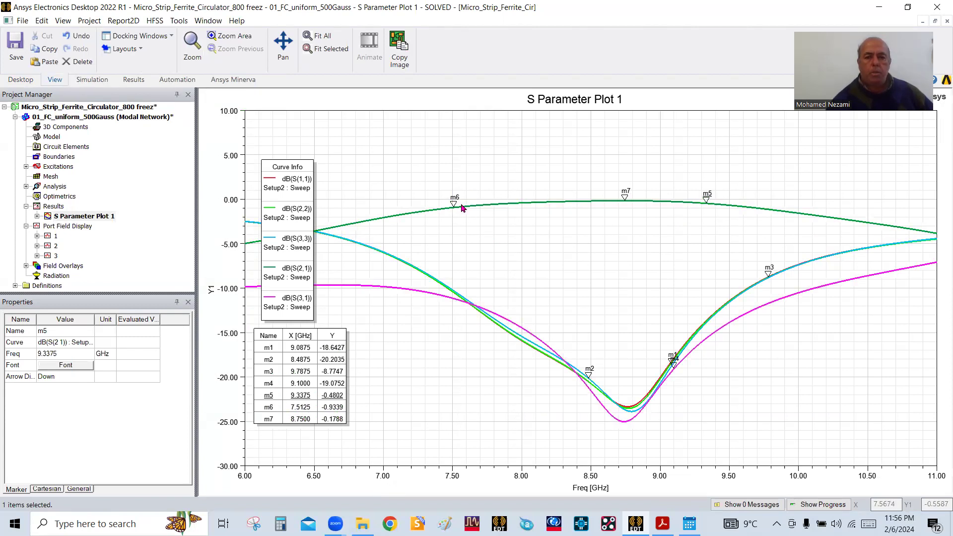
drag(456, 210, 499, 207)
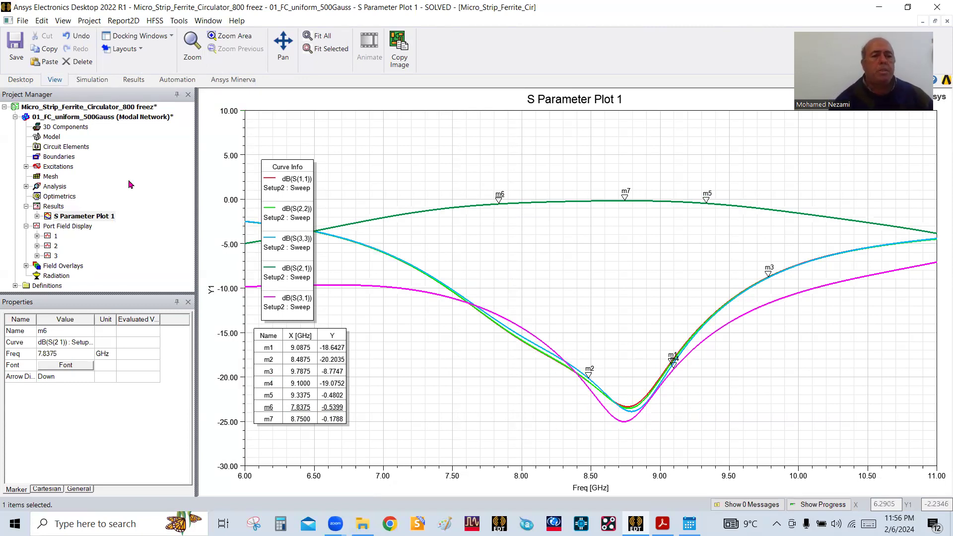
Step: Return to the design's 3D model, expand its Jsurf field overlays, and select the Mag_Jsurf1 plot
double_click(109, 117)
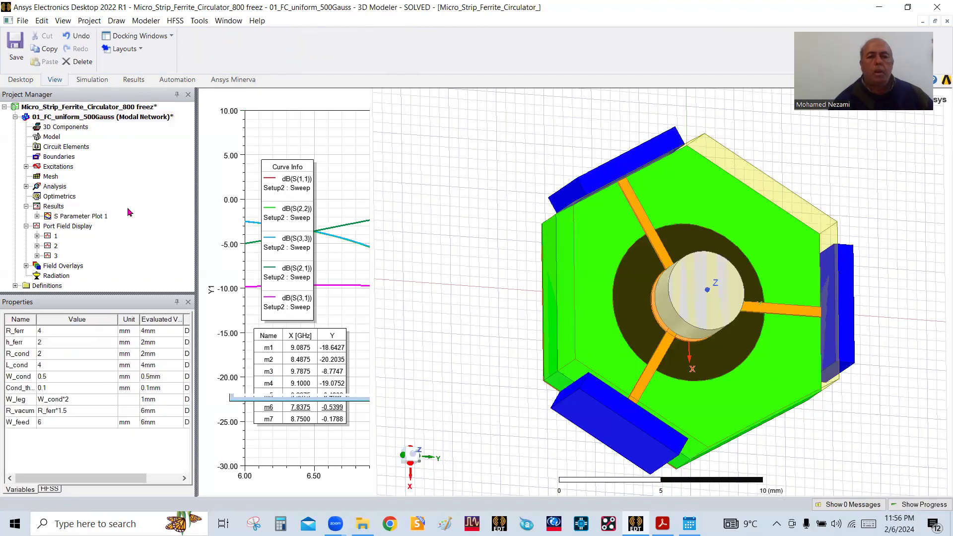
click(27, 267)
scroll(154, 230, down, 1)
click(36, 256)
click(77, 266)
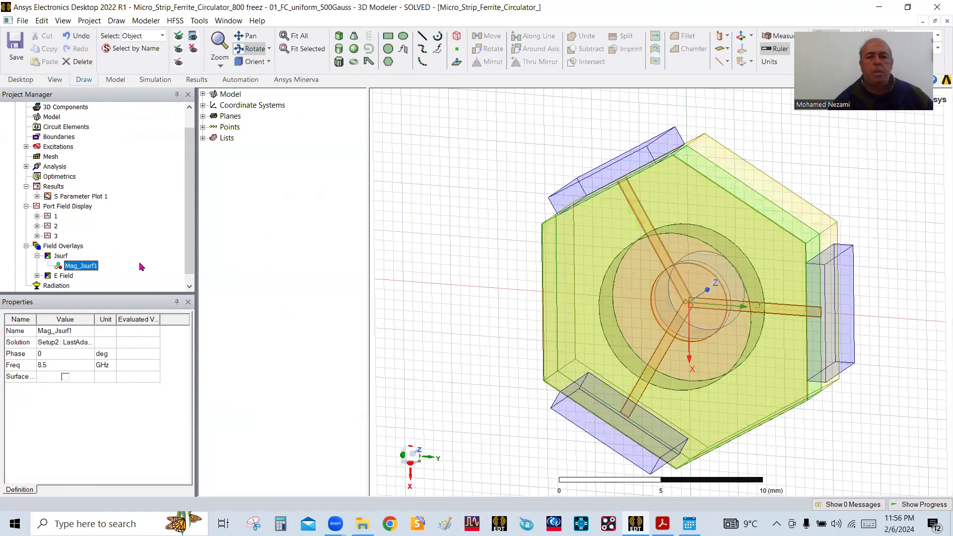
Step: Rotate the circulator model slightly and animate the Mag_Jsurf1 surface current plot over phase
drag(596, 253, 564, 272)
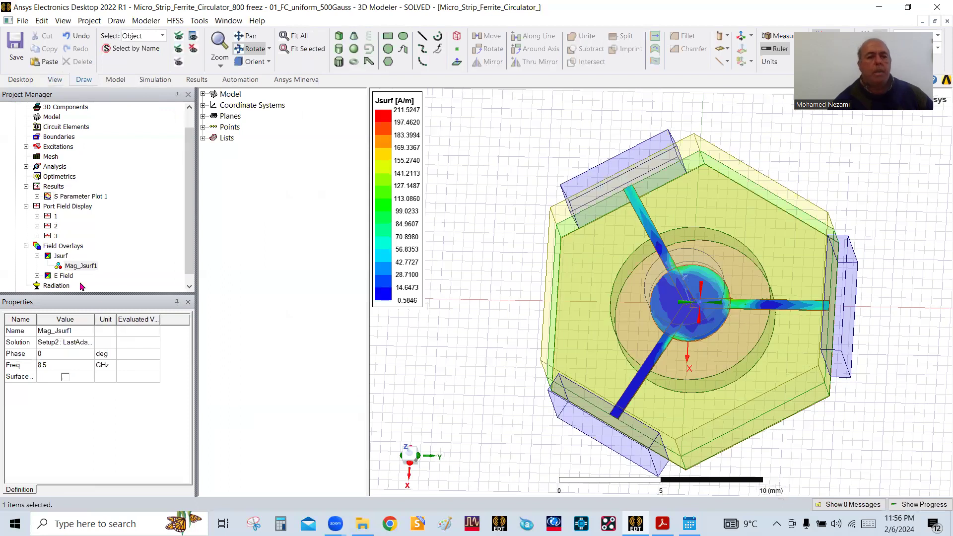
right_click(77, 269)
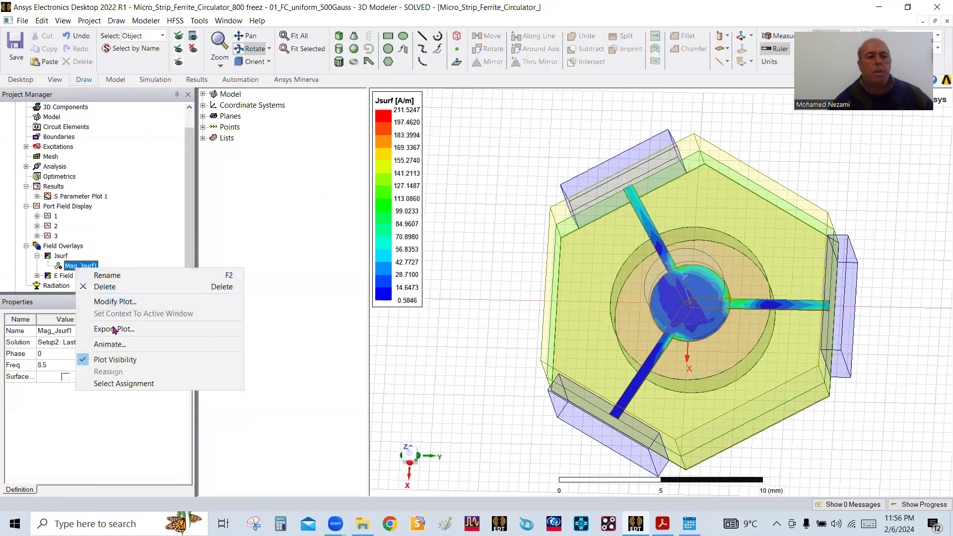
click(109, 346)
click(435, 298)
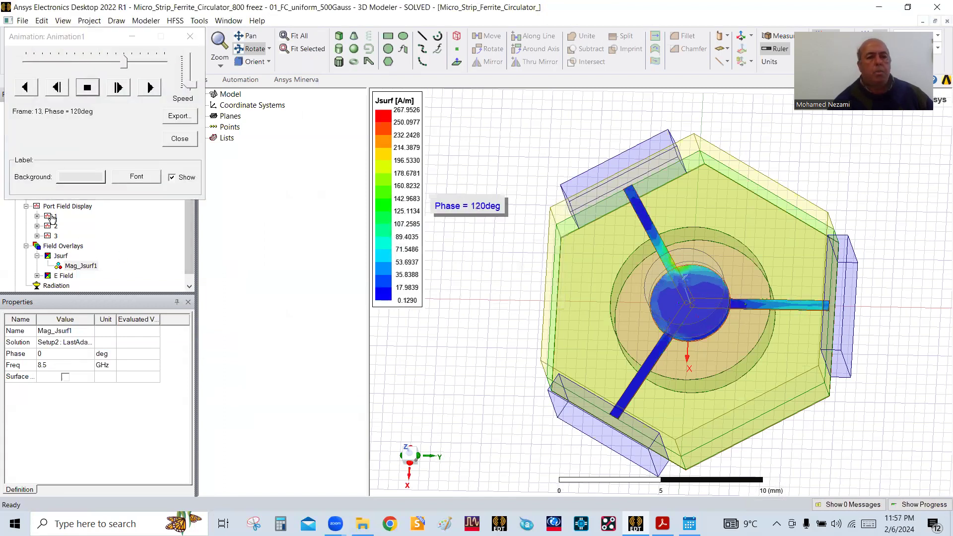
Step: Move the animation controls off the project tree and highlight wave port excitations 1 and 2 on the circulator model
click(54, 217)
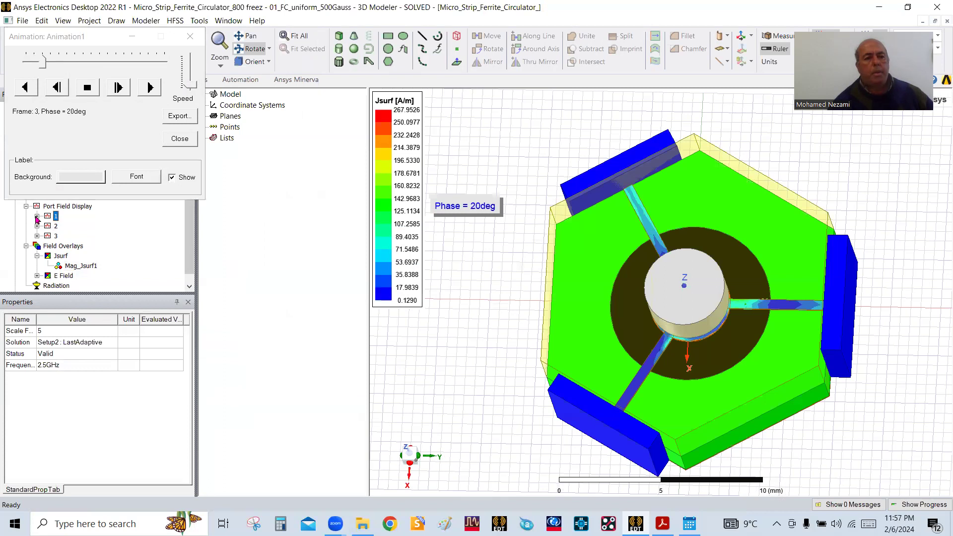
scroll(147, 265, up, 1)
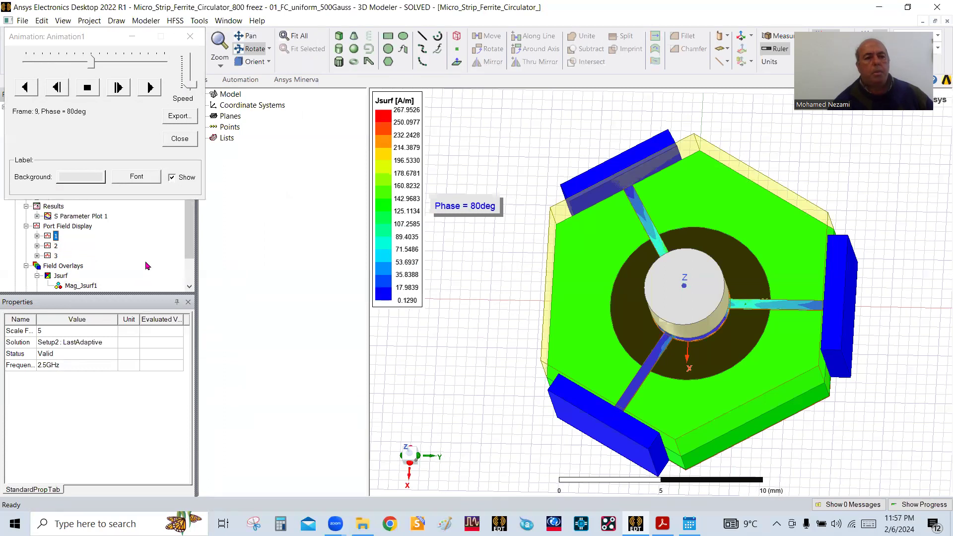
click(128, 40)
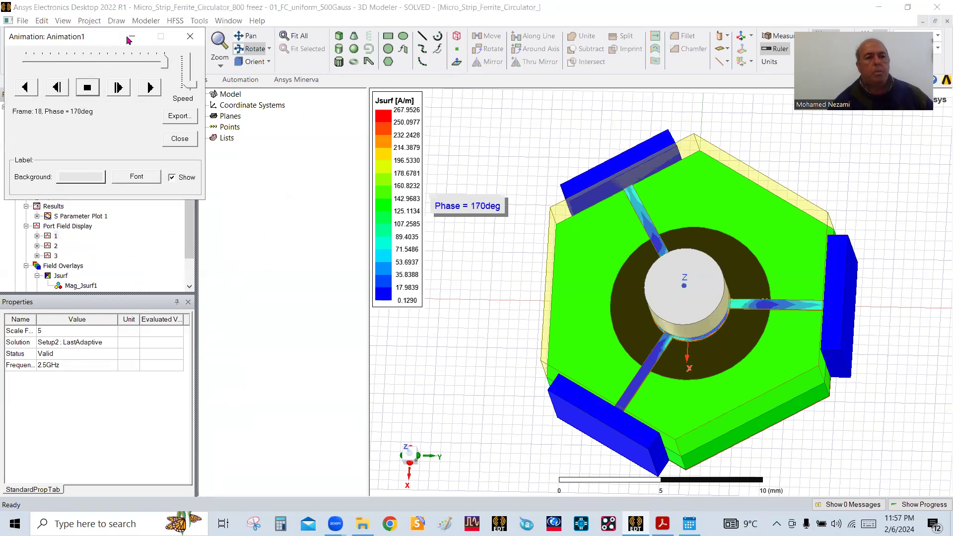
drag(128, 39, 358, 30)
scroll(53, 178, up, 2)
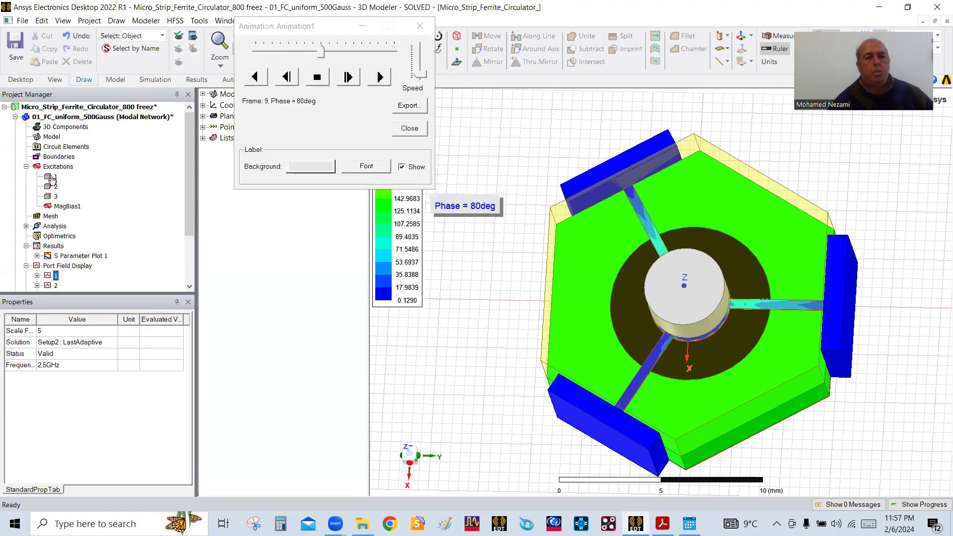
click(54, 176)
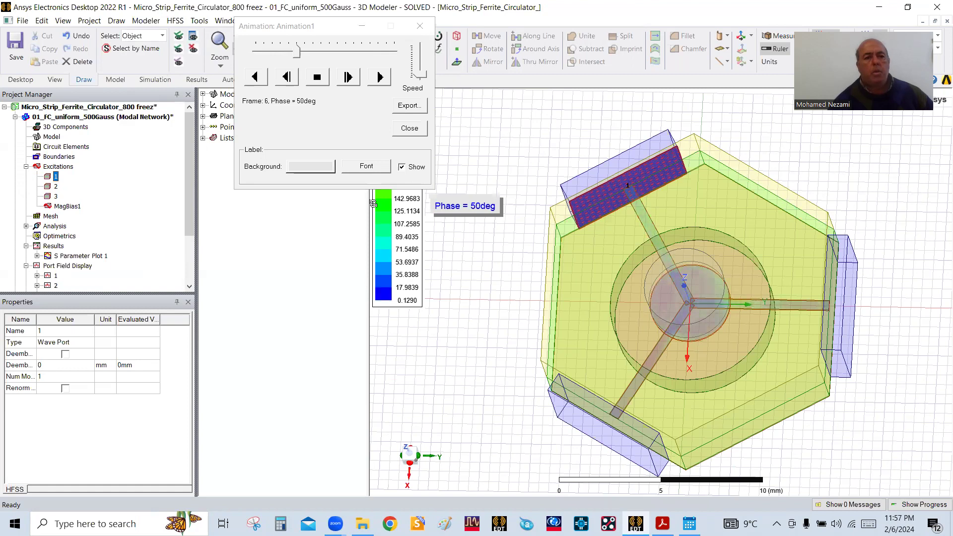
key(Down)
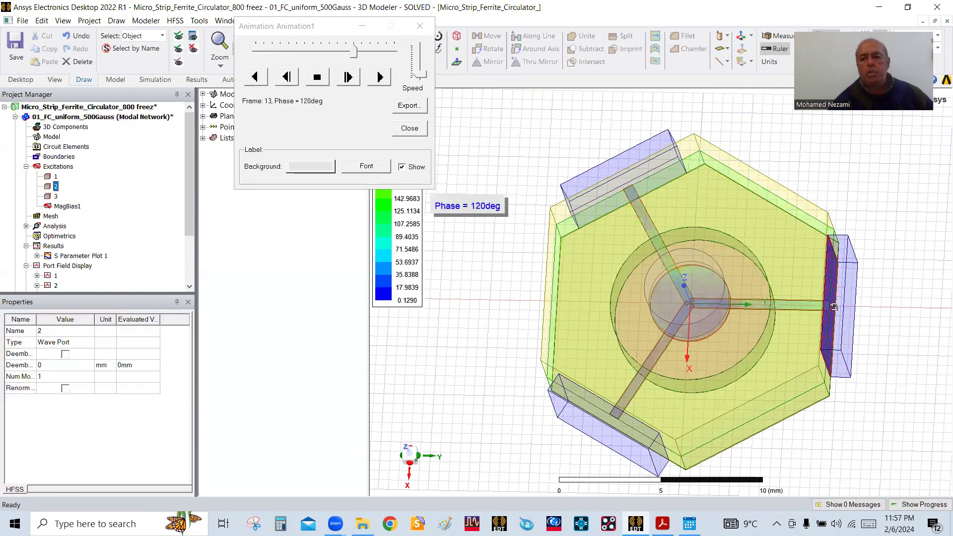
right_click(482, 119)
click(493, 127)
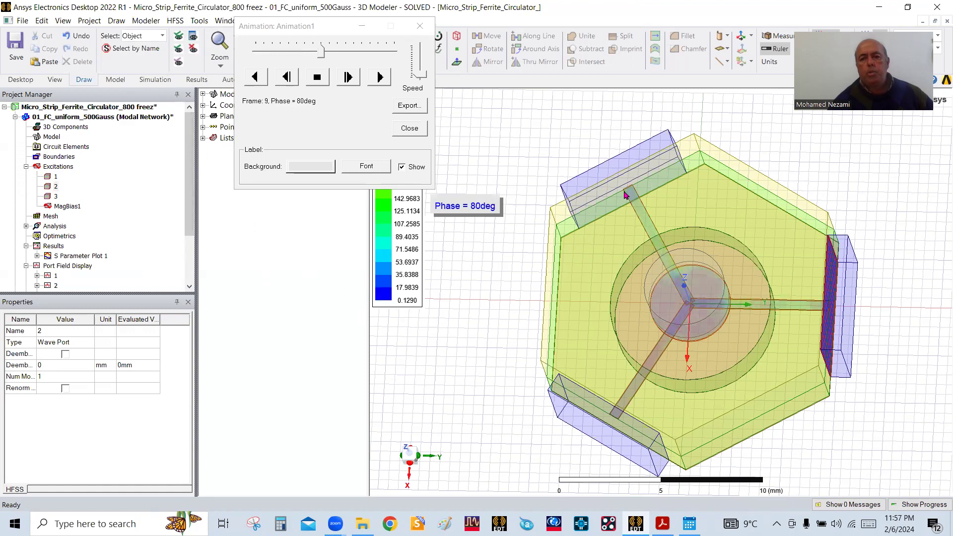
Step: Show the animated Mag_Jsurf1 plot again and reposition the animation controls to clear the menus
scroll(82, 239, down, 2)
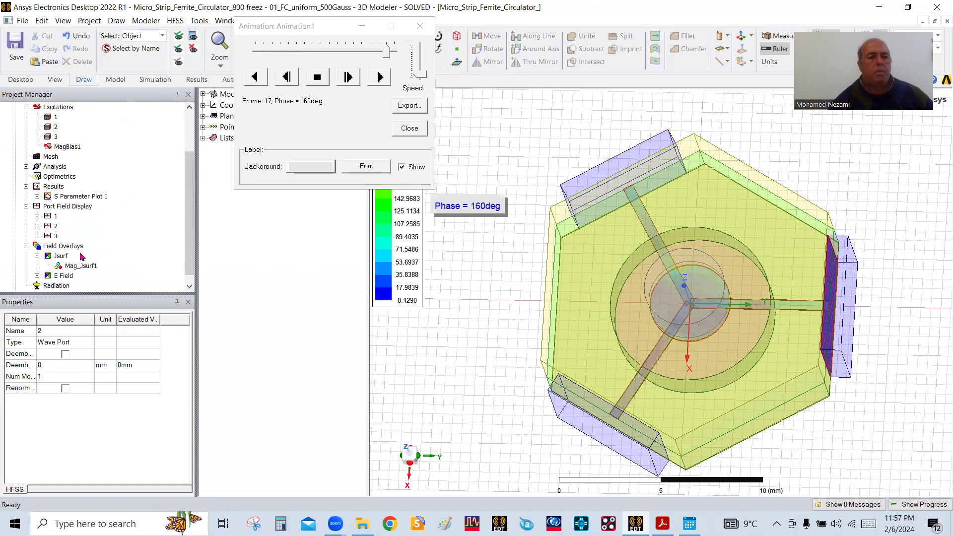
click(81, 266)
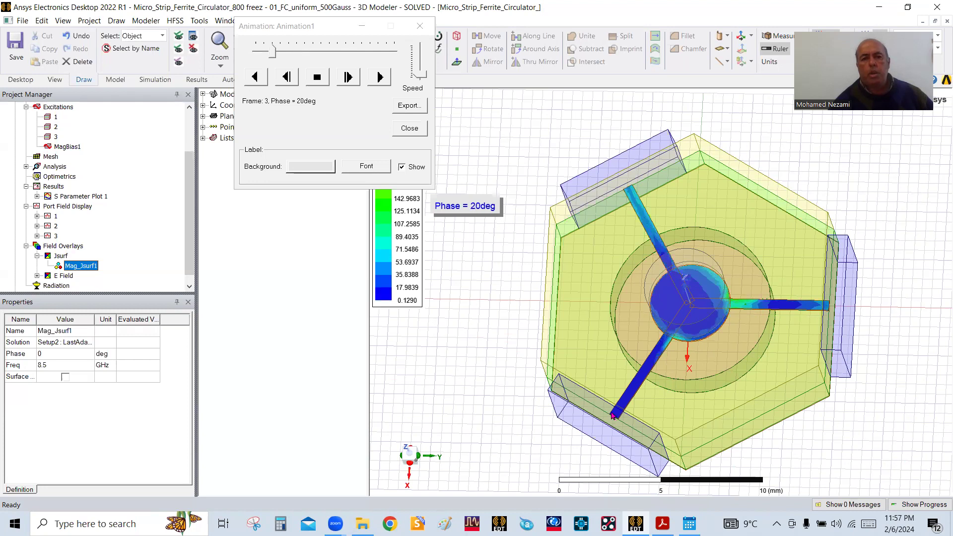
drag(337, 32, 369, 130)
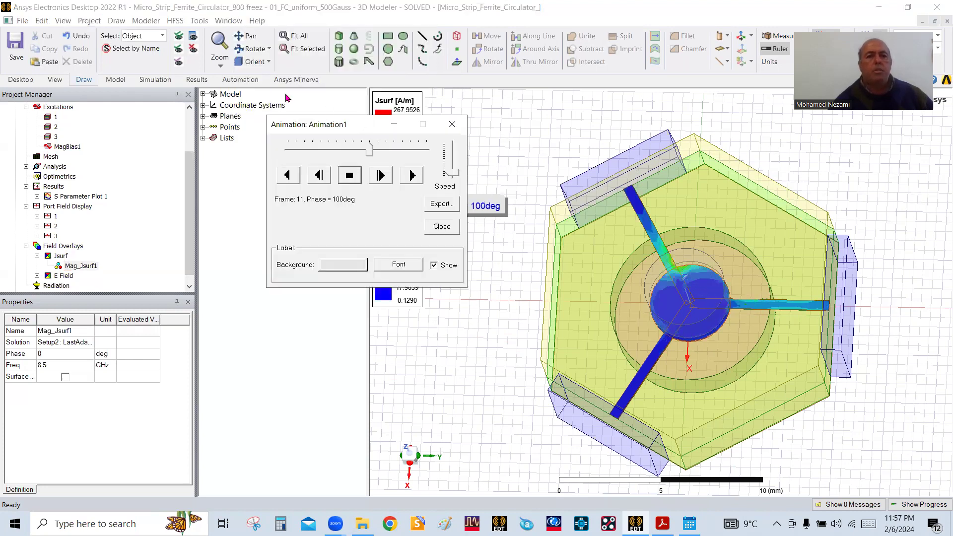
Step: Edit the post process sources, setting source 2:1 to 1 W and source 1:1 to 0 W, and reposition the animation controls
click(198, 20)
mouse_move(175, 20)
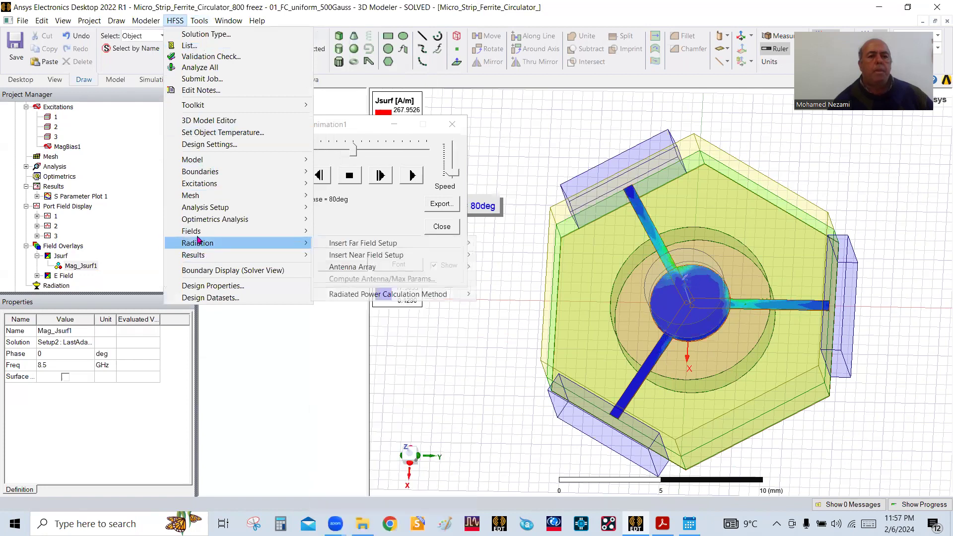
mouse_move(262, 231)
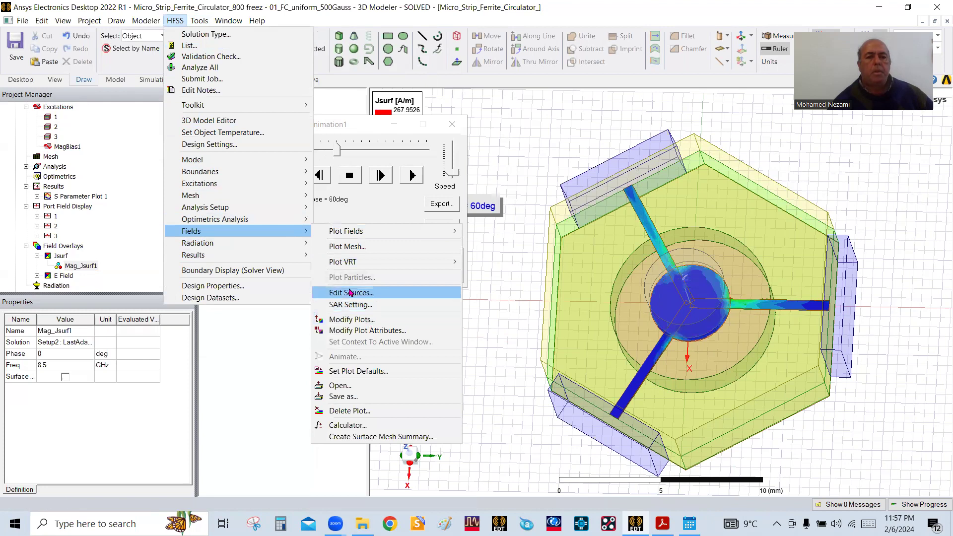
click(365, 293)
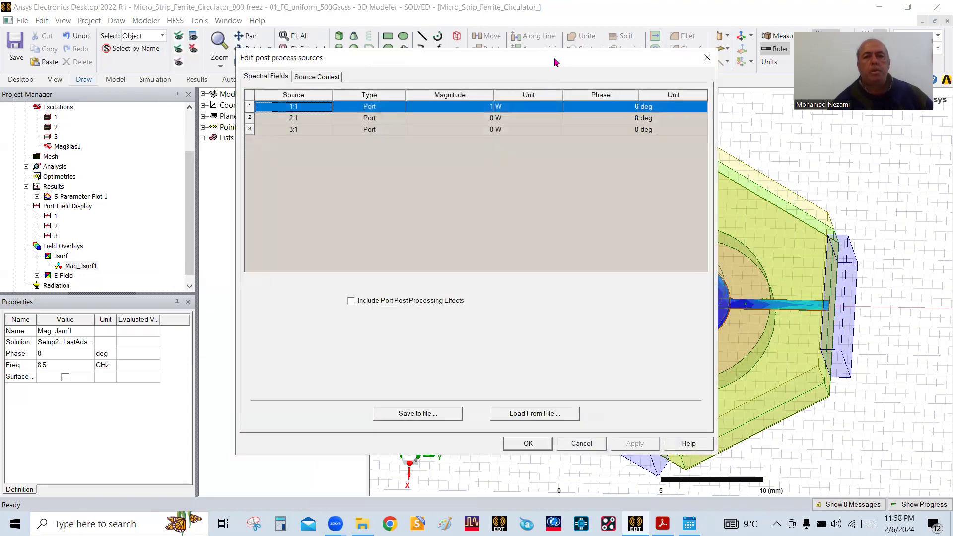
drag(555, 61, 363, 85)
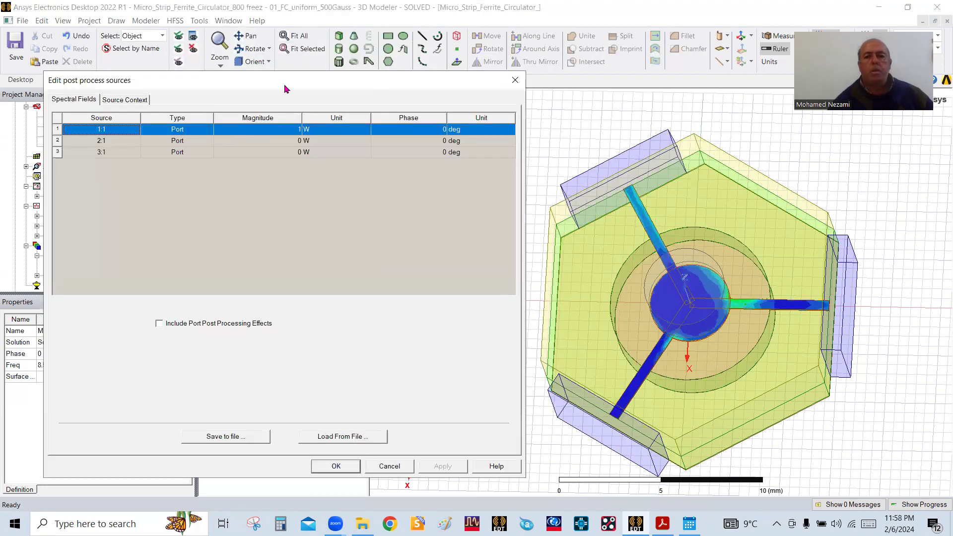
drag(287, 88, 363, 86)
click(361, 140)
click(362, 139)
text(1)
click(362, 127)
text(0)
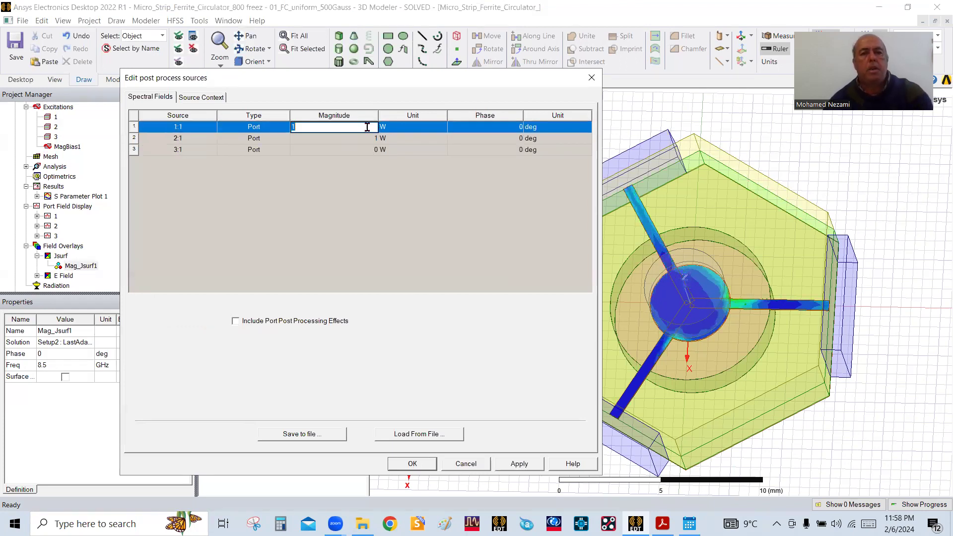
click(410, 464)
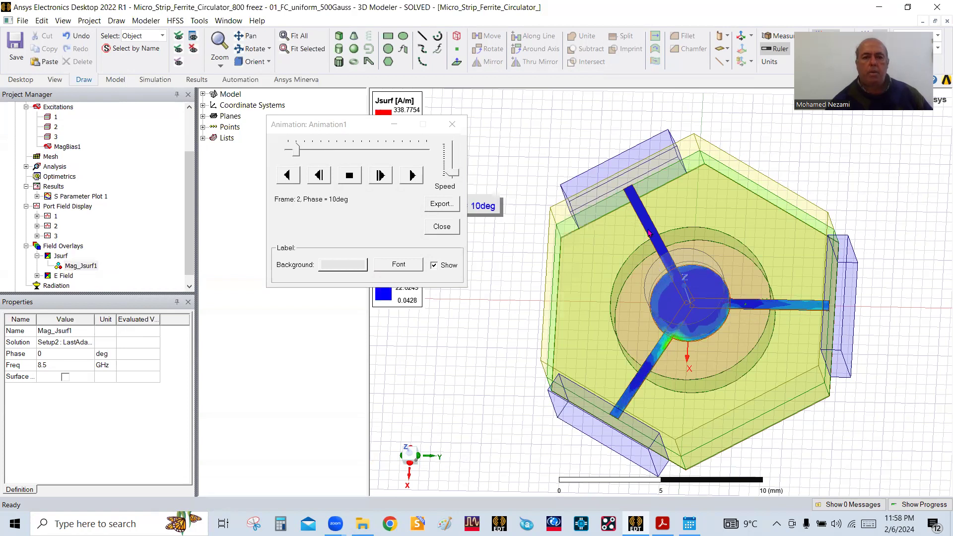
drag(354, 126, 239, 145)
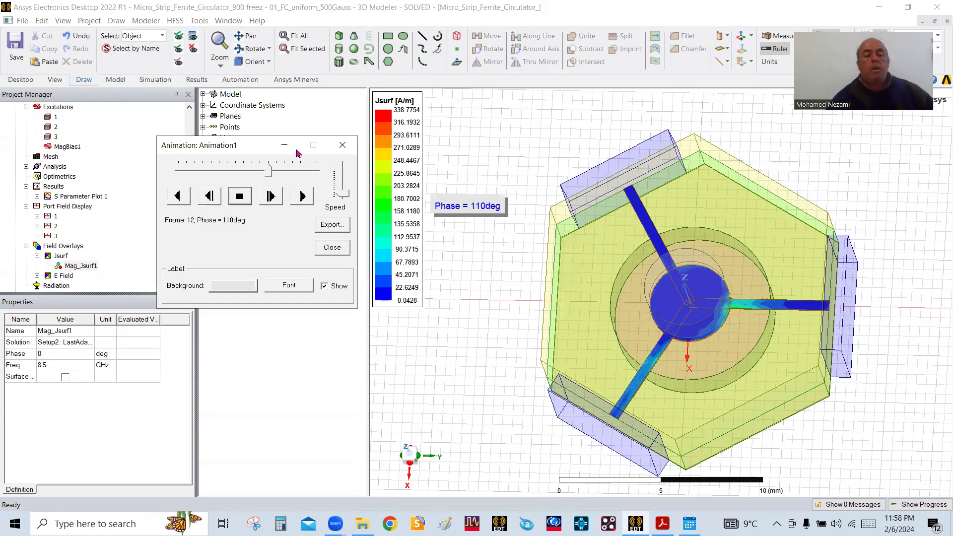
drag(297, 152, 496, 141)
Step: Switch to Drop In SMD Ferrite Isolator.pdf in Acrobat and go back through the design method and assembly slides to the title page
mouse_move(662, 523)
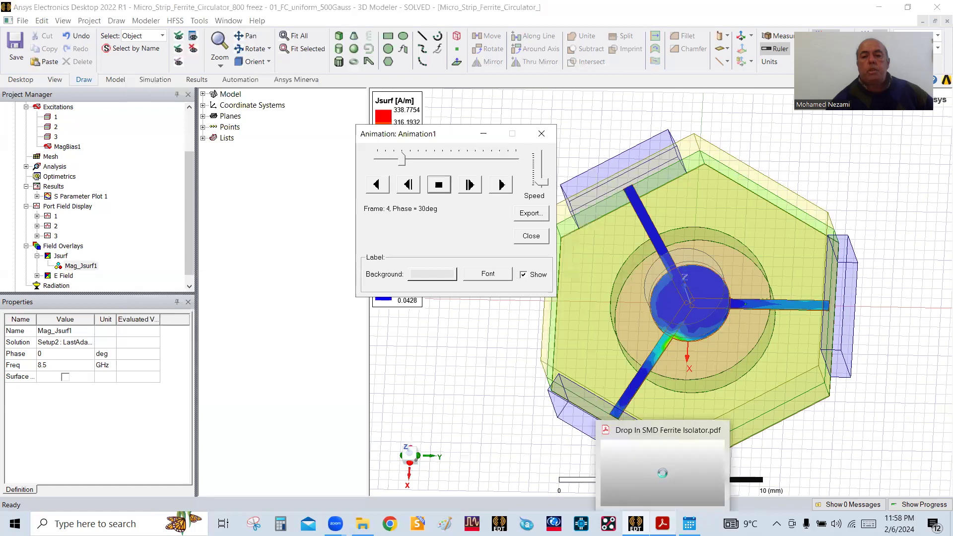
click(662, 472)
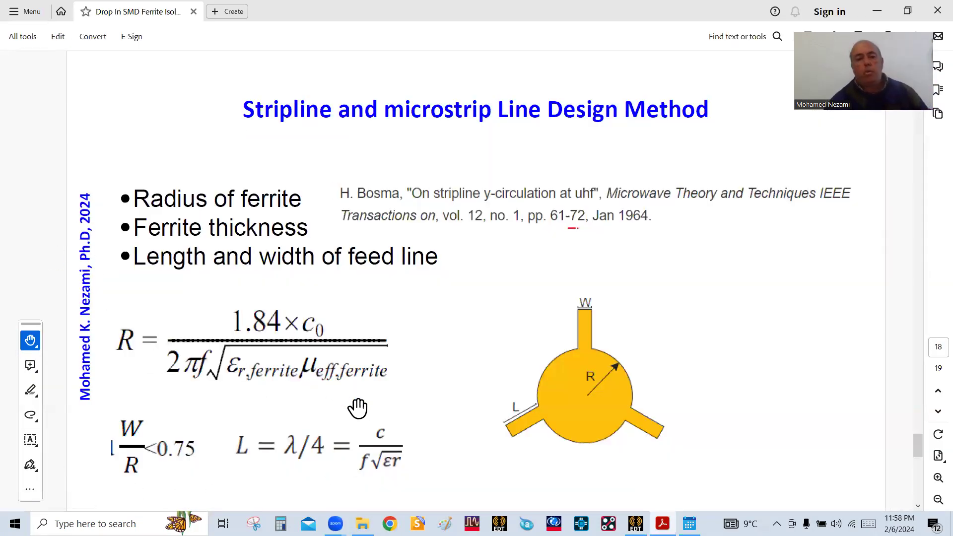
scroll(397, 349, up, 1)
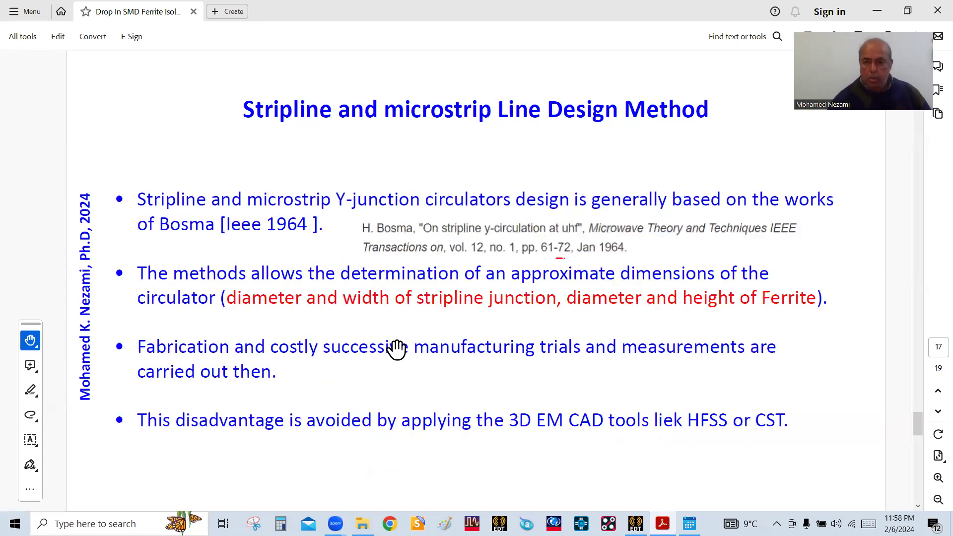
scroll(397, 349, up, 1)
scroll(396, 349, up, 1)
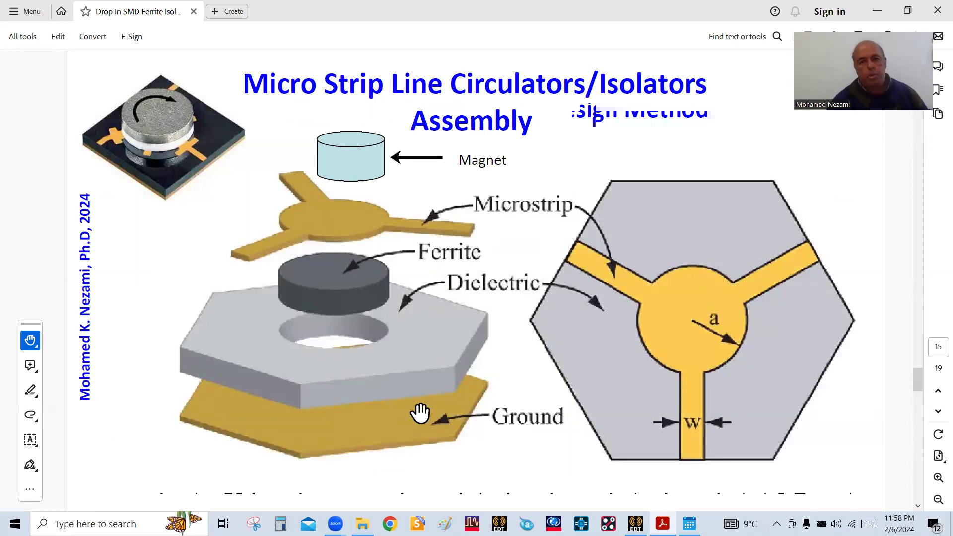
scroll(421, 413, up, 2)
scroll(422, 414, up, 12)
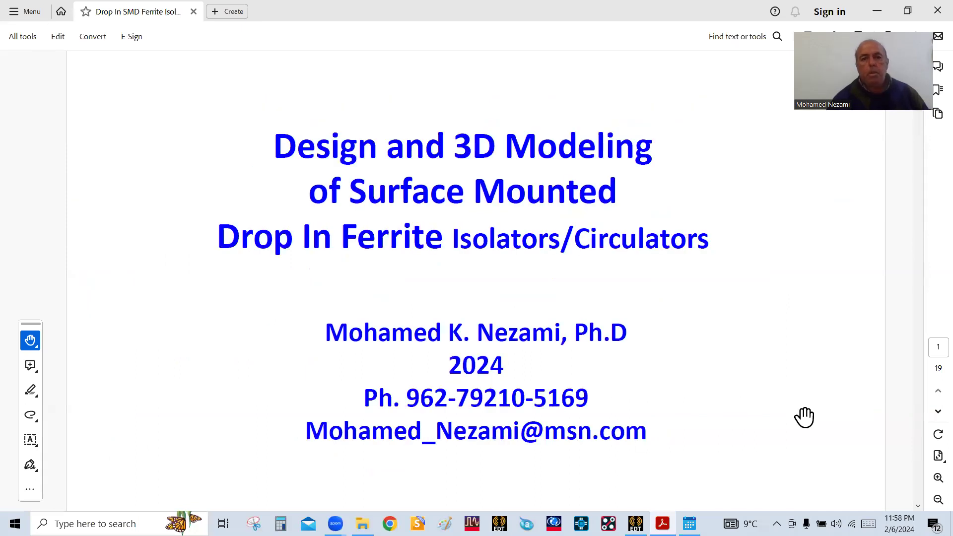